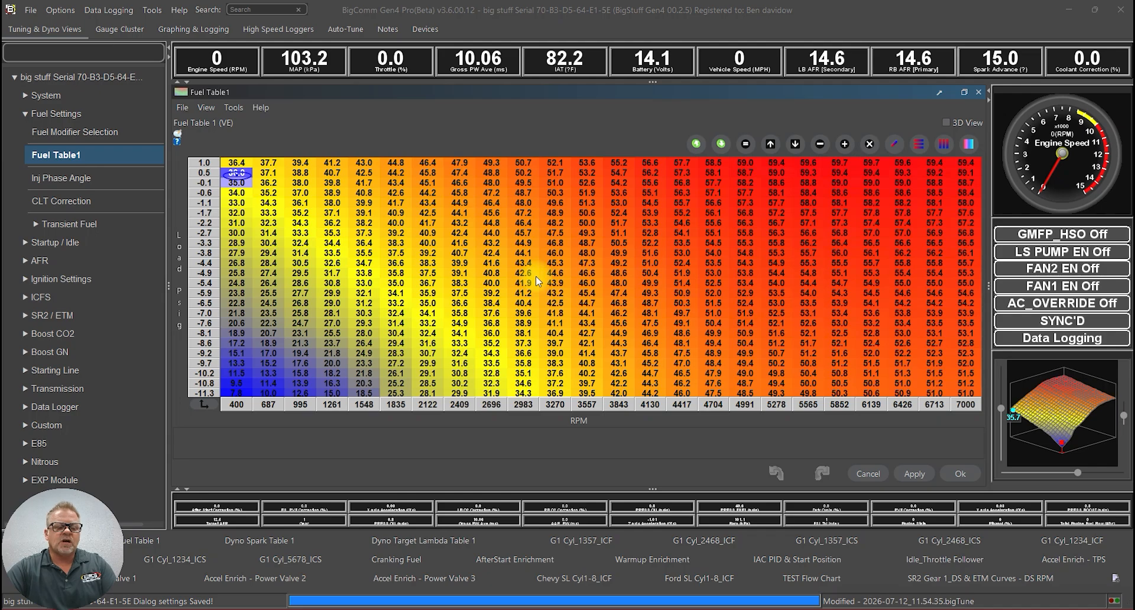
- Open the Operating Configuration under System and review the Fan1 and Fan2 on-temperature settings
double_click(33, 95)
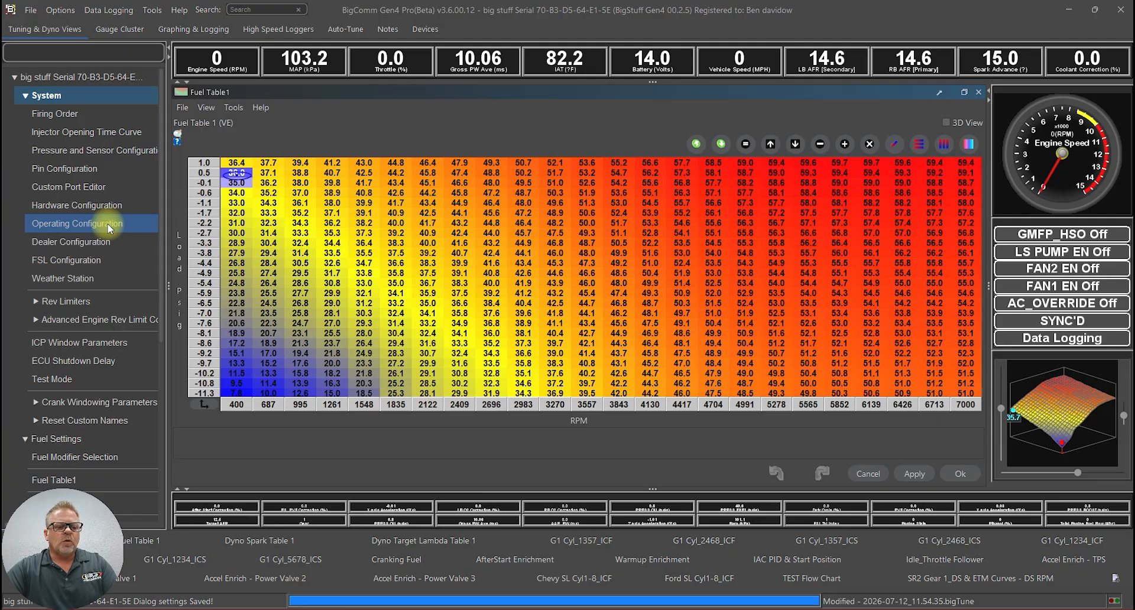
click(88, 186)
click(50, 100)
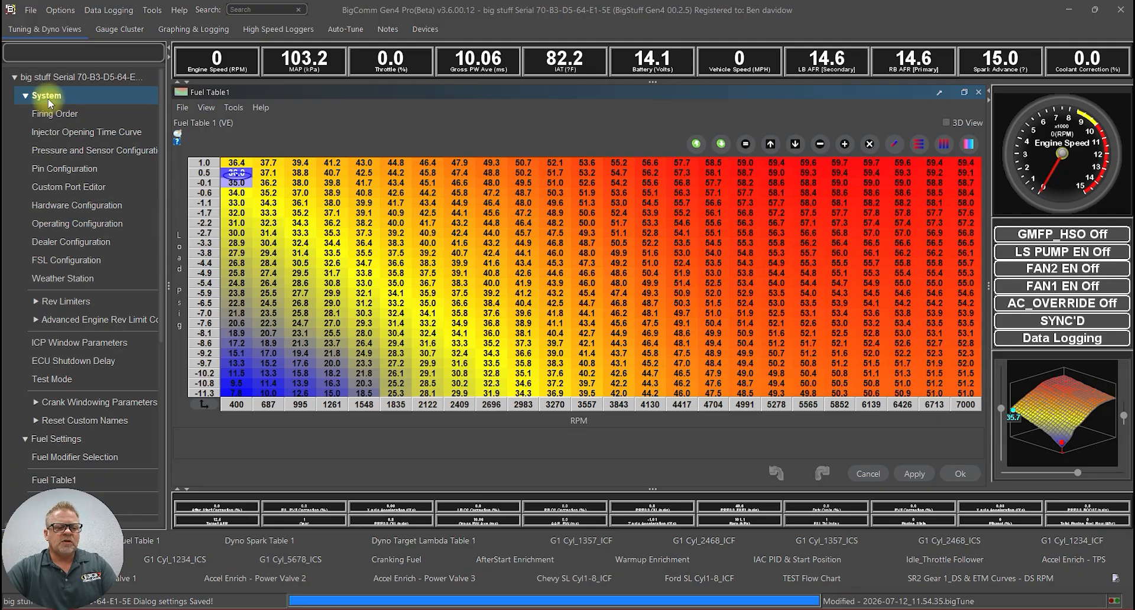
click(60, 224)
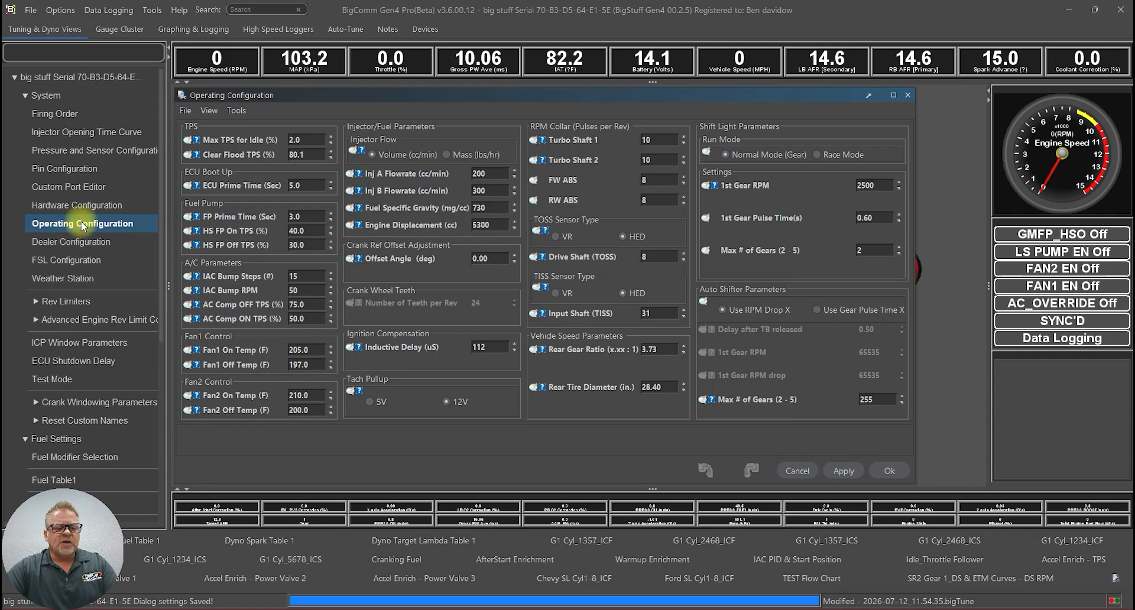
click(308, 349)
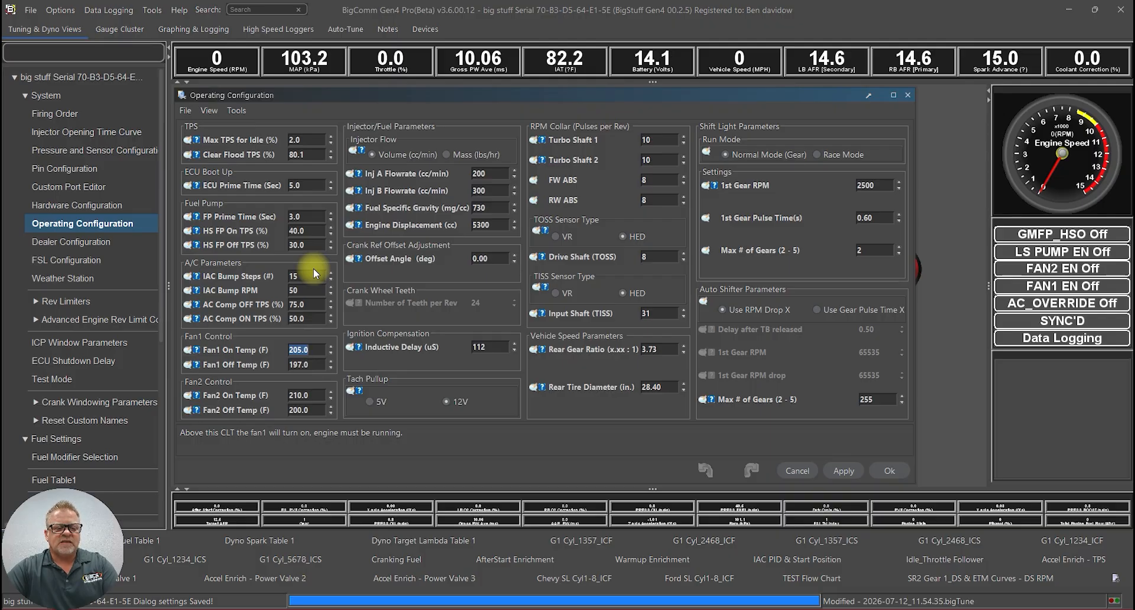
double_click(301, 347)
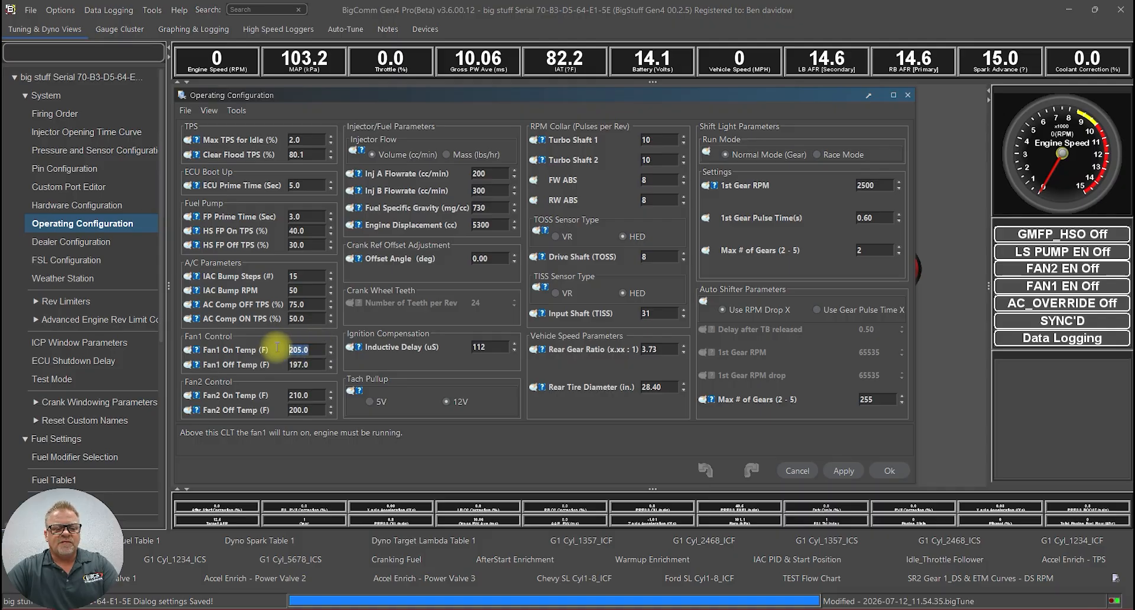
double_click(309, 397)
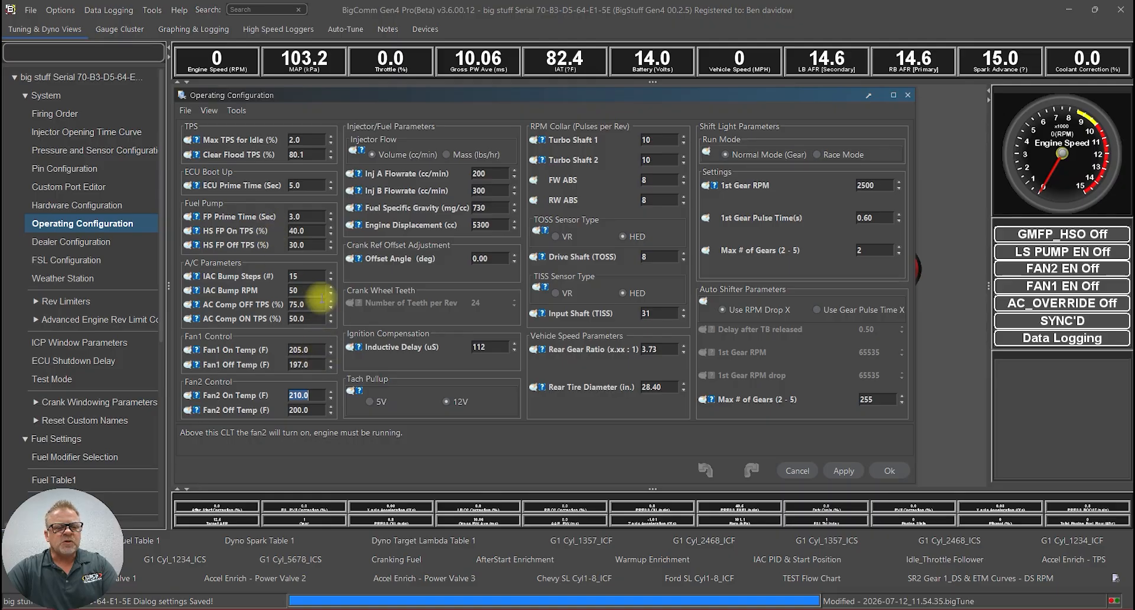
double_click(289, 395)
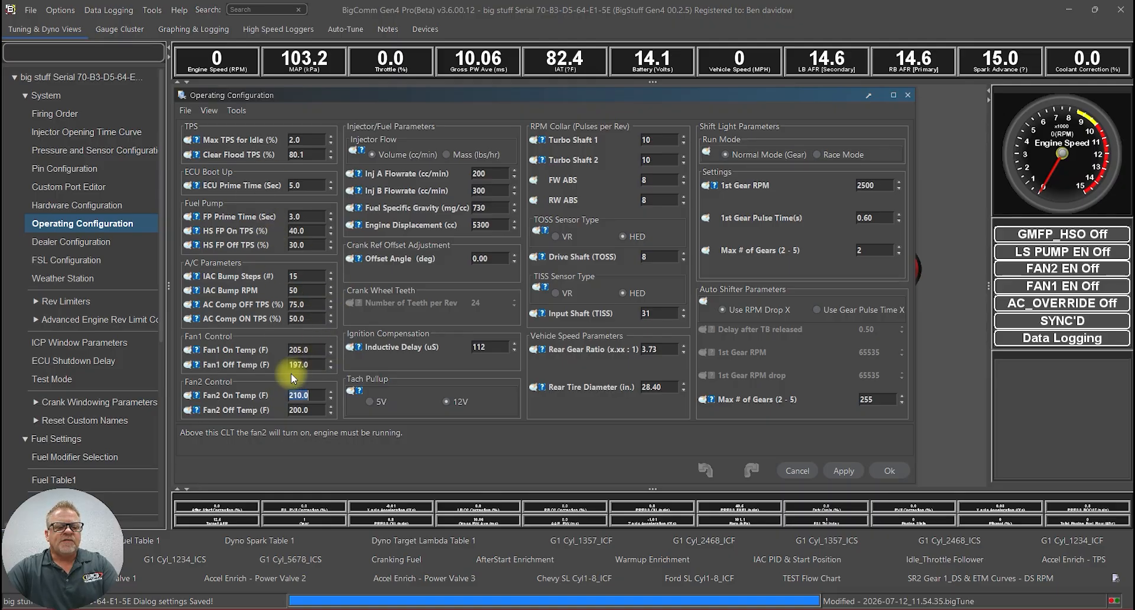
- Open the Pin Configuration and review the digital output pins assigned to FAN2 EN and FAN1 EN
click(67, 171)
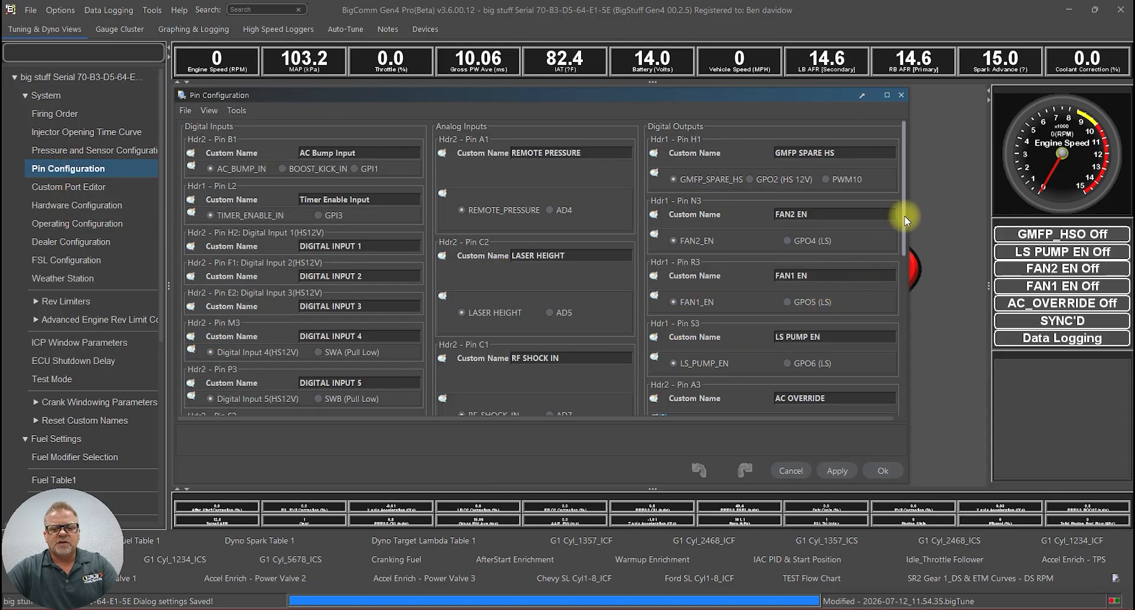
click(799, 214)
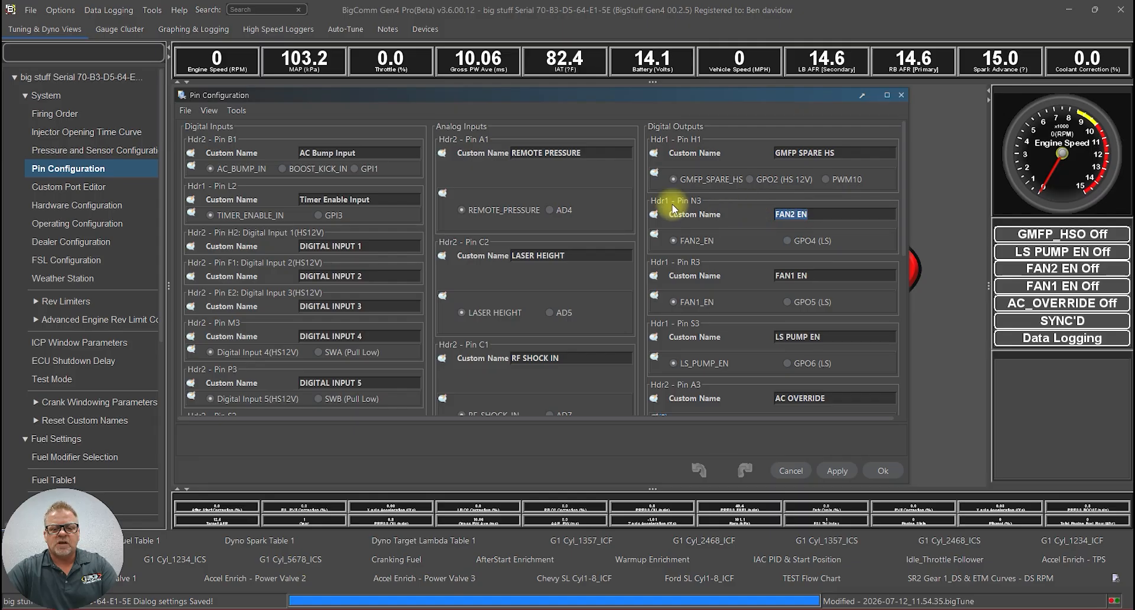
click(807, 275)
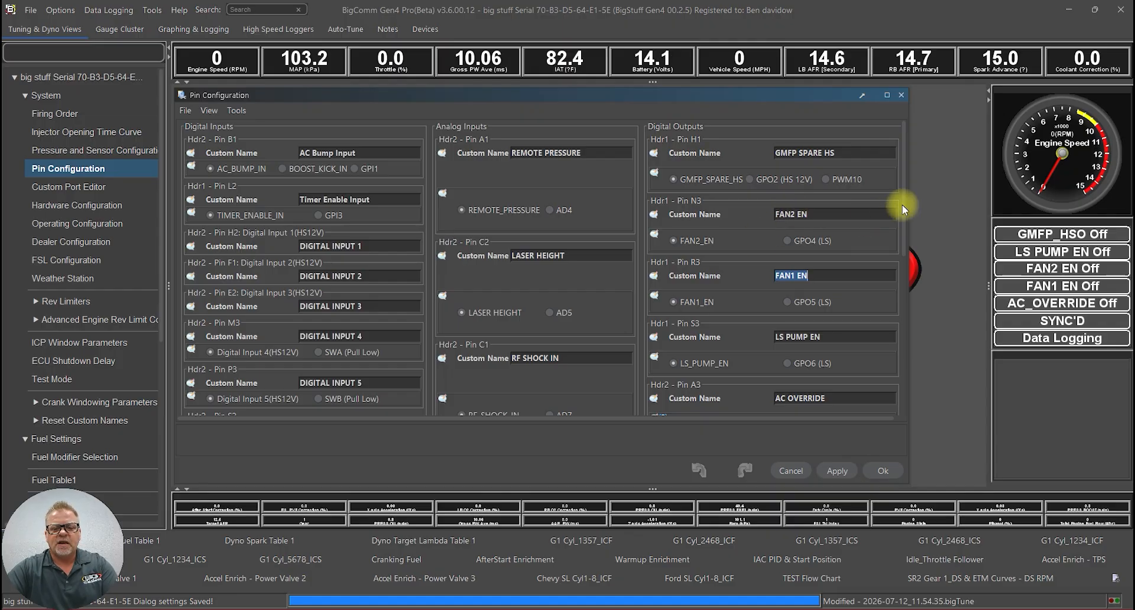
- Examine the PWM output pins and their custom names, including the NOS, TCC, PWM05, Electric Water Pump and Electric Fan outputs
drag(904, 204, 905, 388)
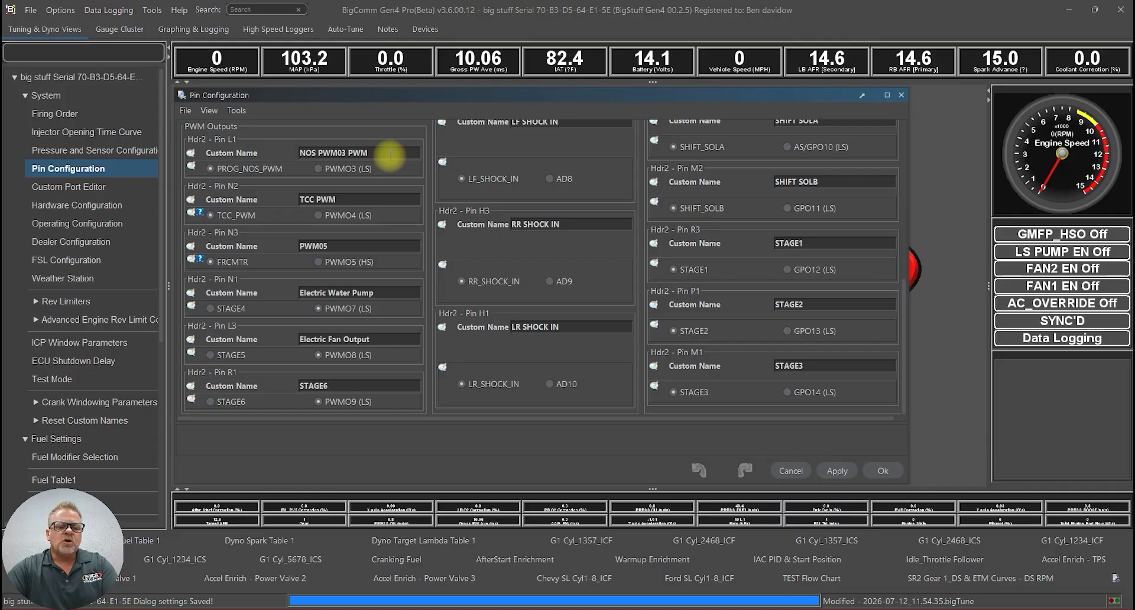
drag(288, 152, 383, 152)
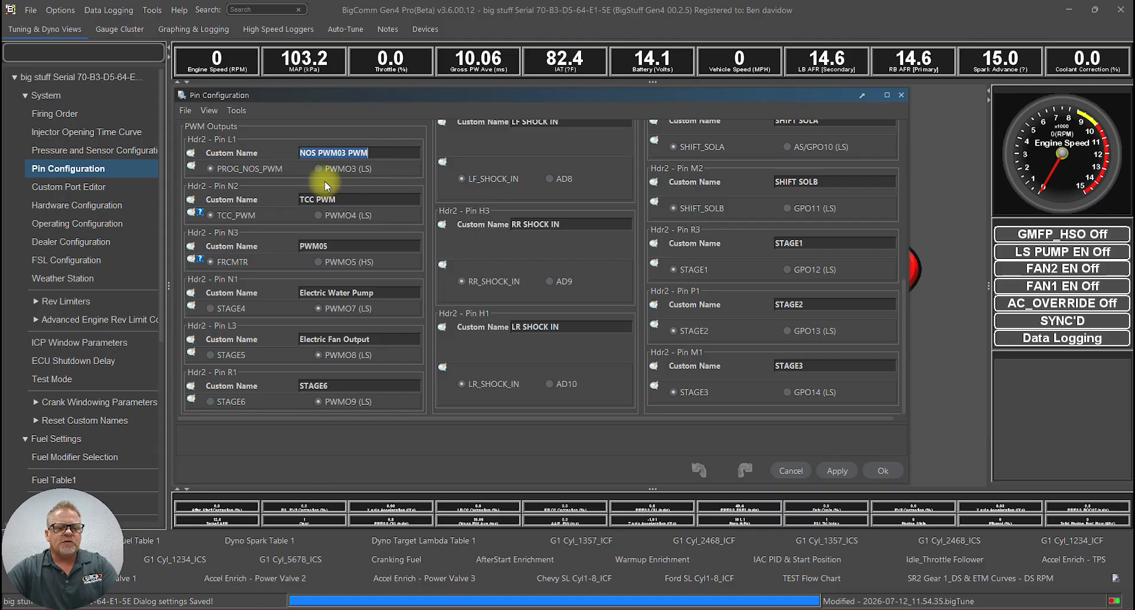
drag(379, 152, 285, 145)
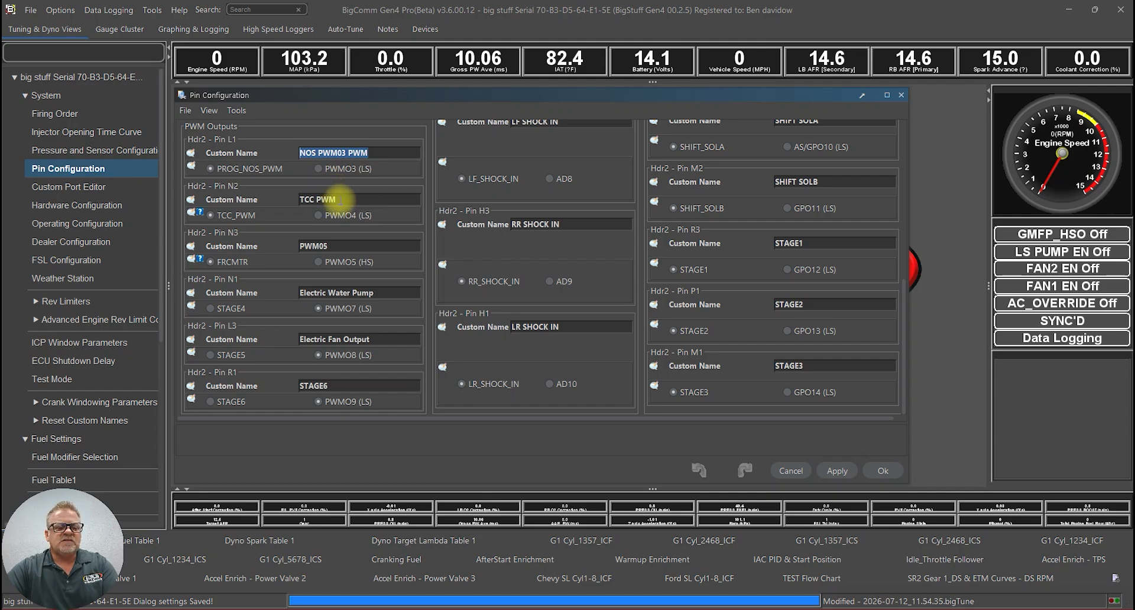
drag(339, 200, 309, 198)
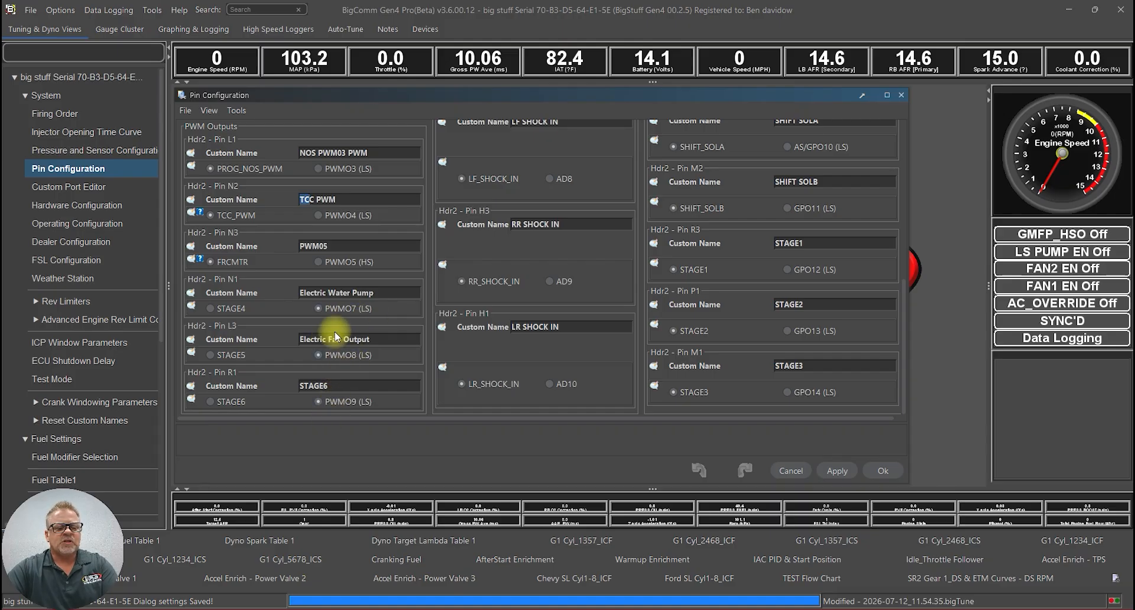
click(393, 294)
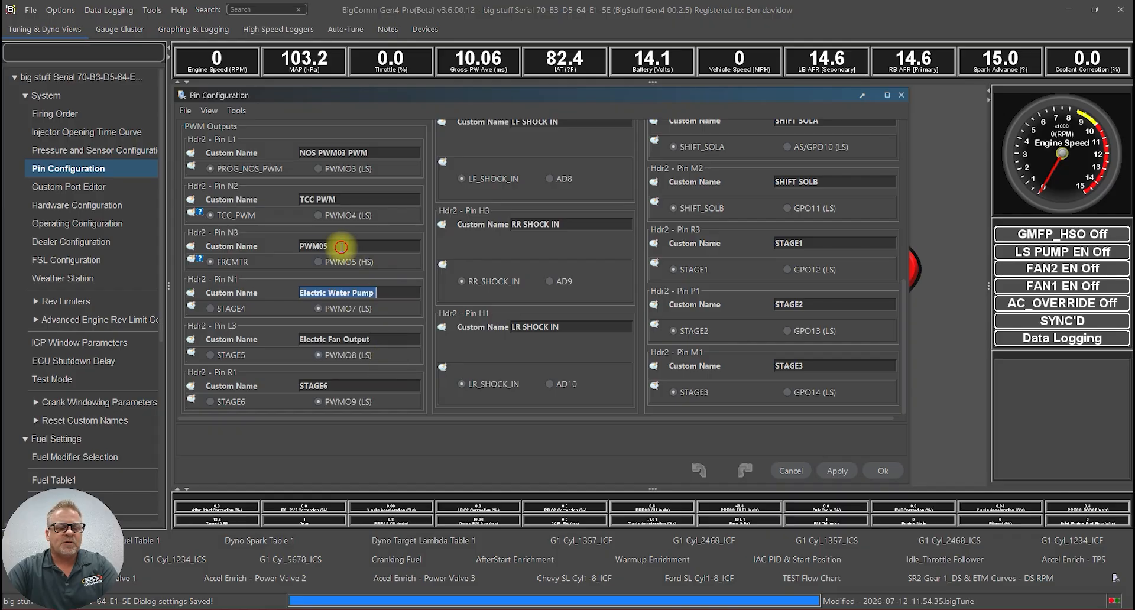
click(299, 246)
drag(299, 246, 330, 245)
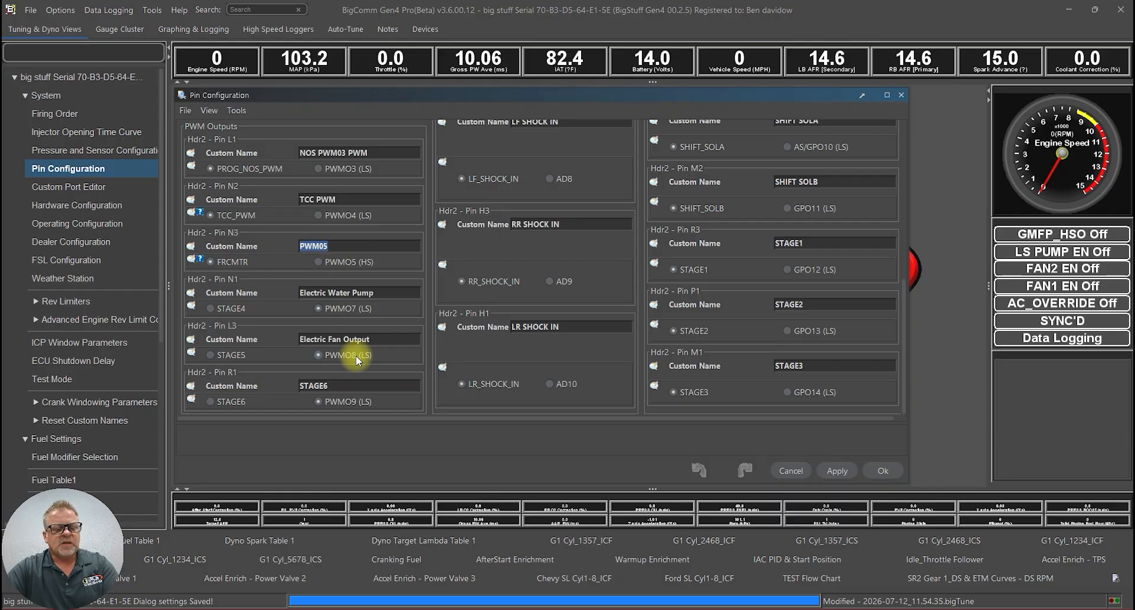
click(387, 294)
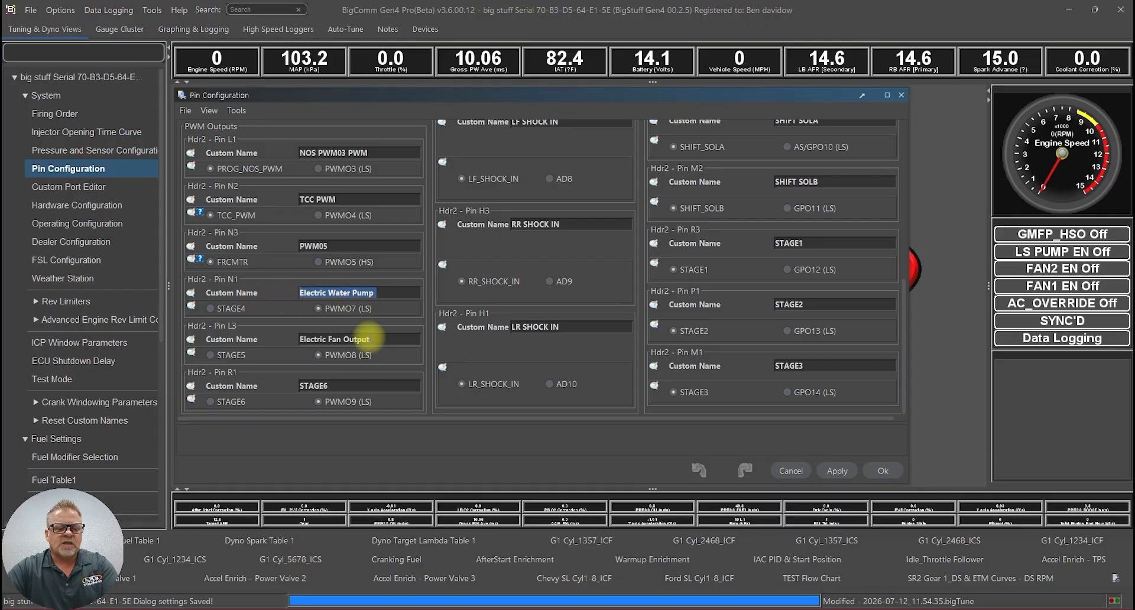
click(383, 340)
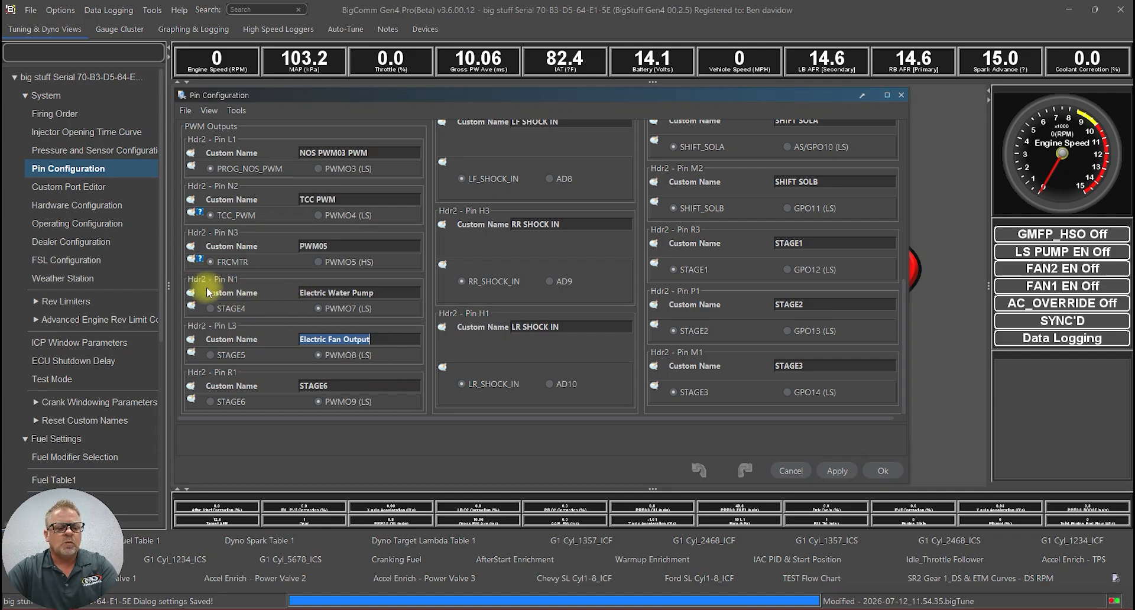
click(388, 294)
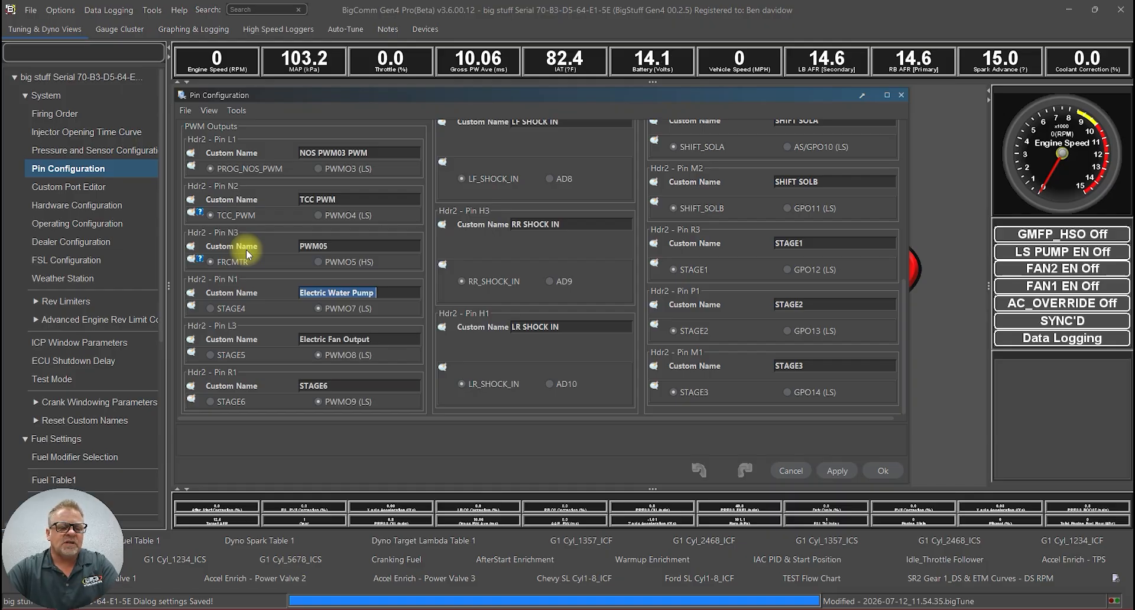
drag(388, 292, 295, 289)
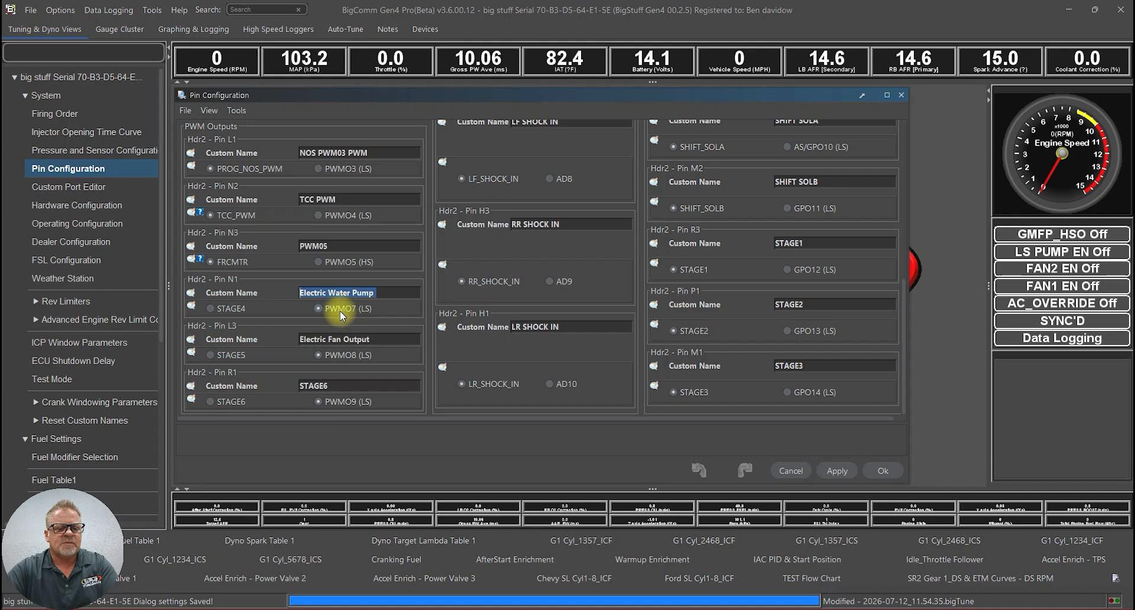
- Switch Hdr2 Pin N1 to STAGE4 and back to PWMO7 (LS), and select PWMO8 (LS) for Pin L3
click(218, 312)
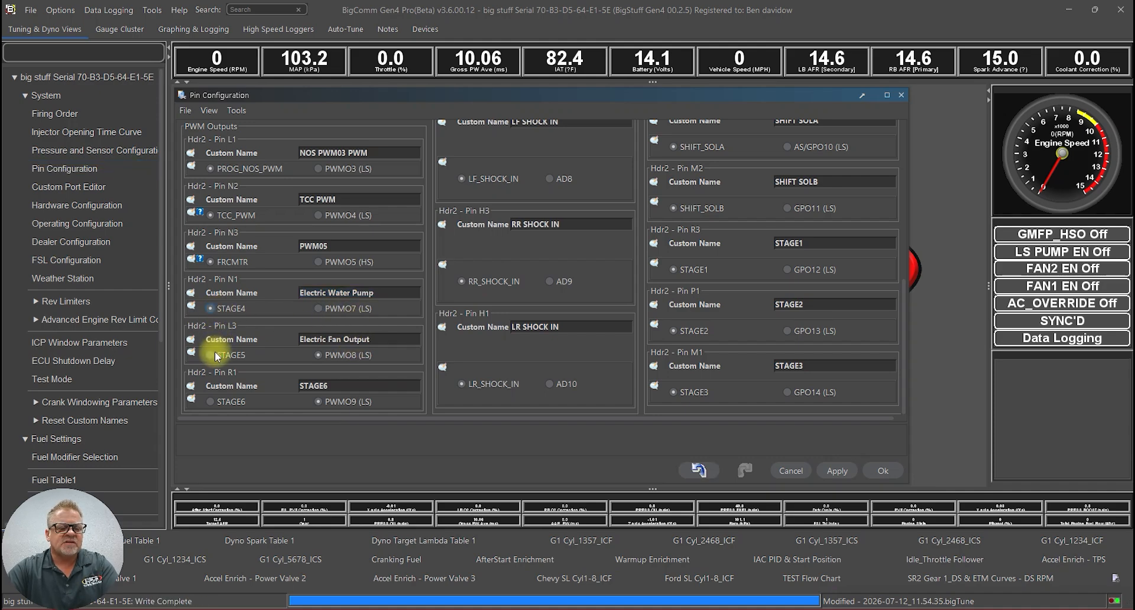
click(322, 309)
click(318, 354)
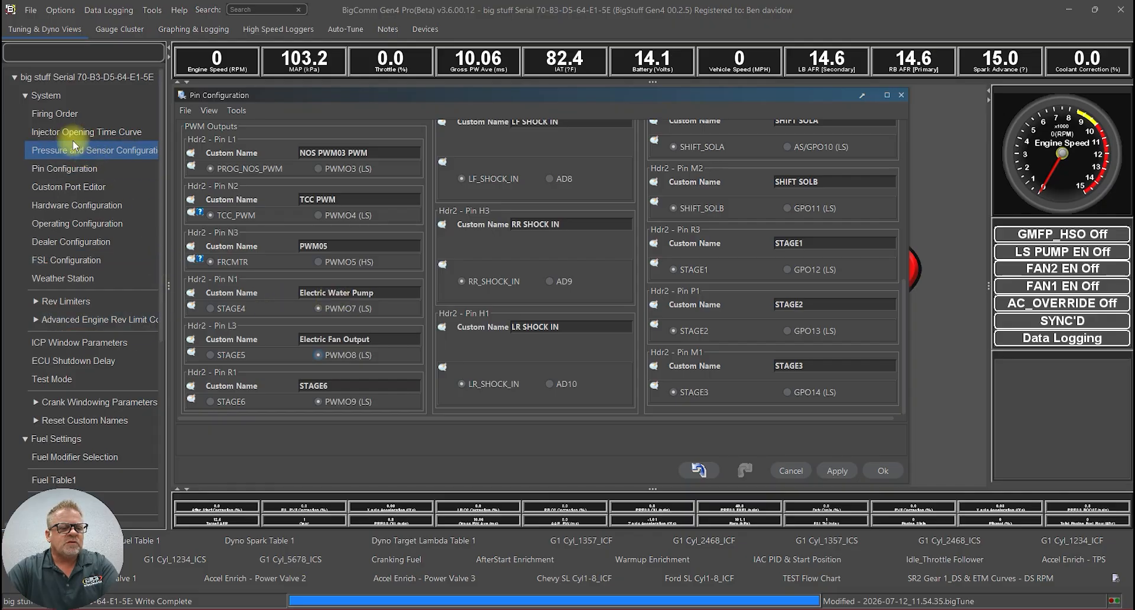
- Open the Custom Port Editor and select the Electric WP PWM07 output port
click(29, 102)
click(55, 185)
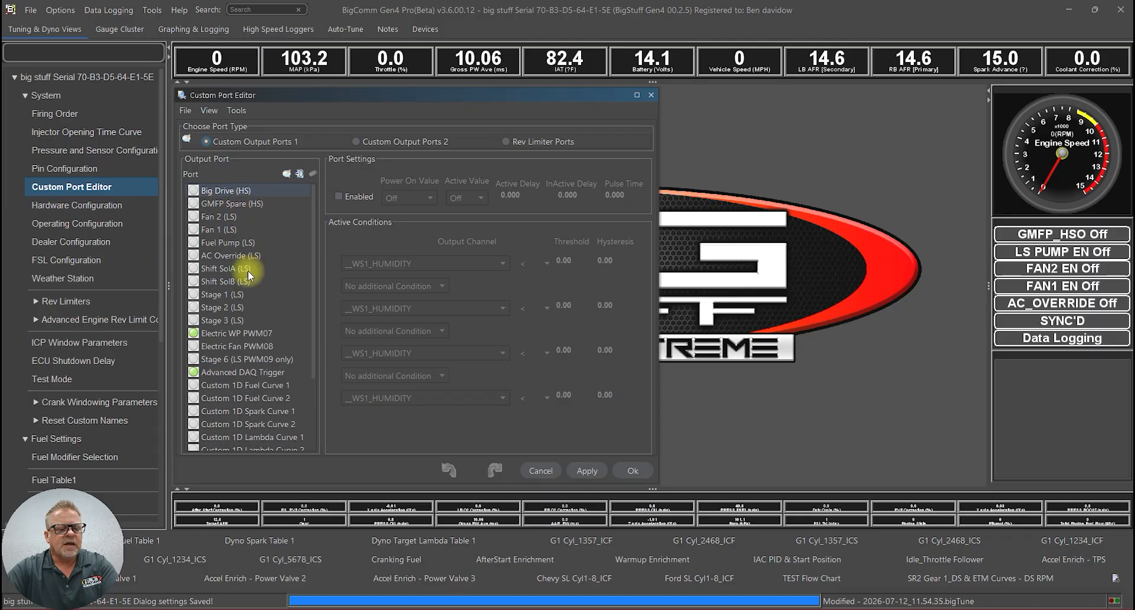
drag(314, 265, 300, 351)
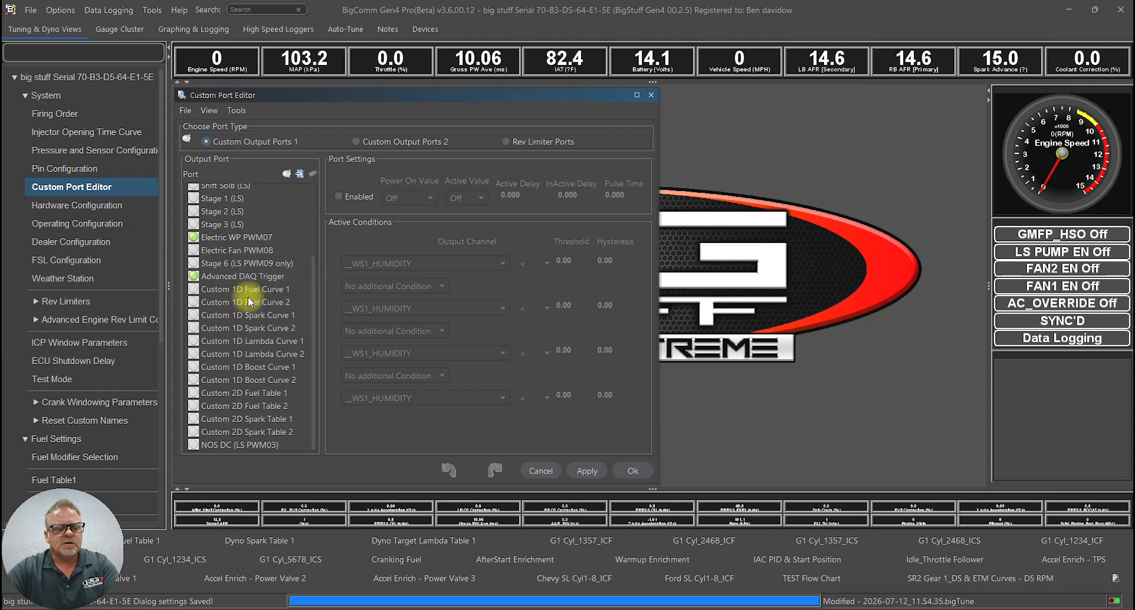
click(221, 242)
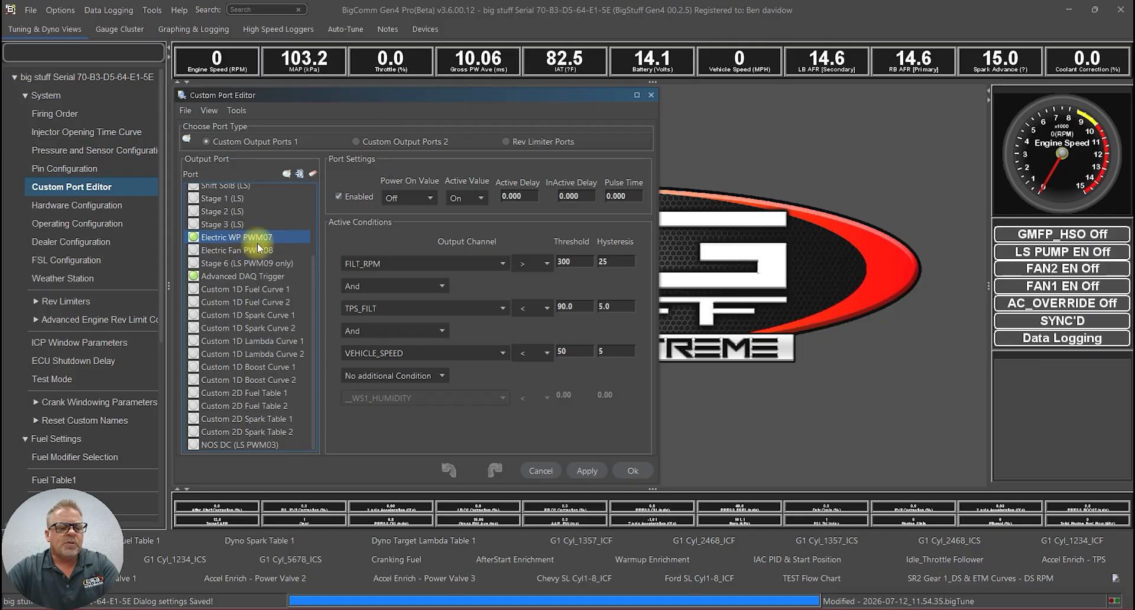
- Open the alias entry of the selected water pump port and accept "Electric WP PWM07" as its name
click(299, 174)
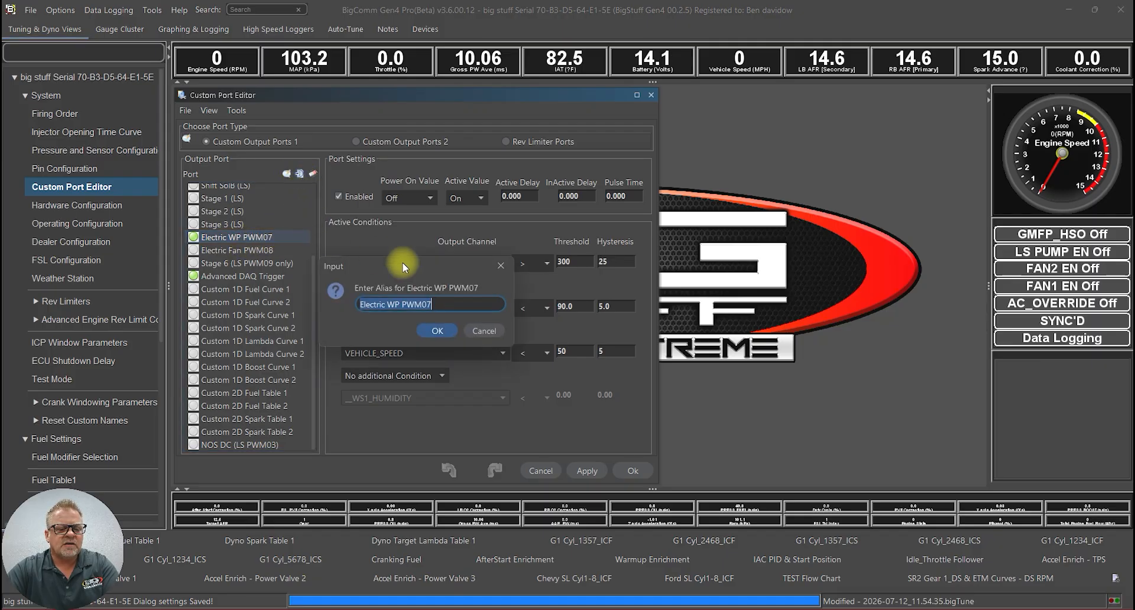
click(442, 303)
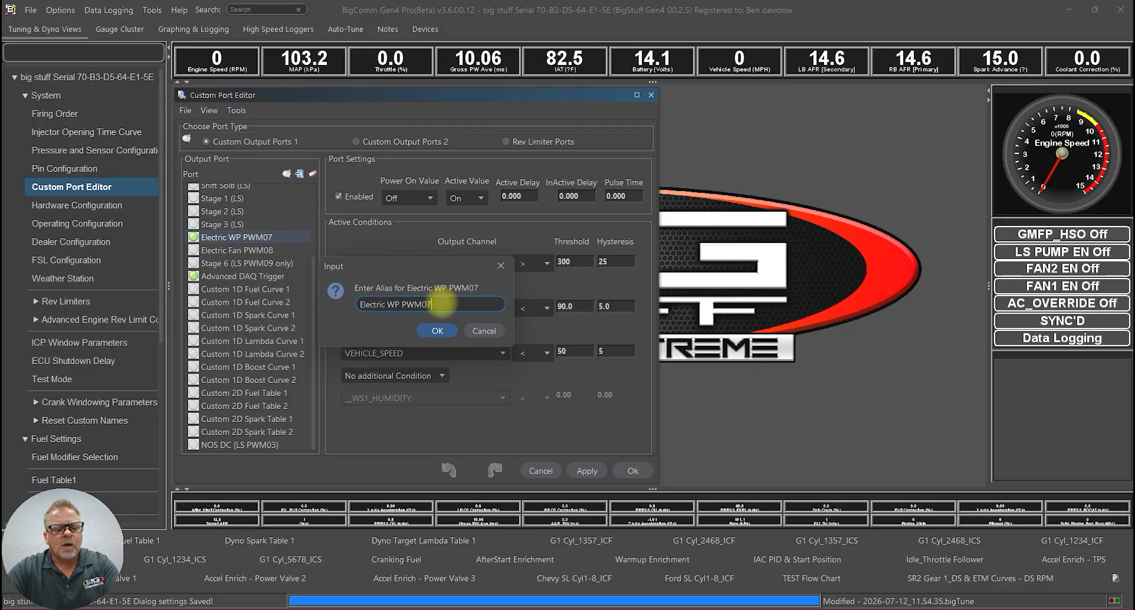
click(401, 304)
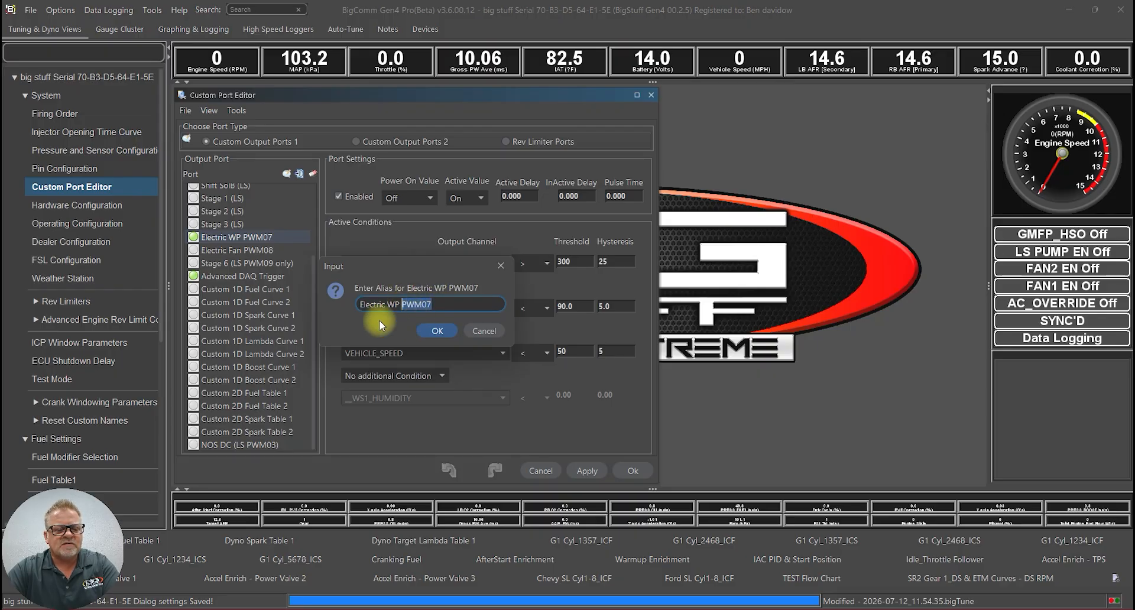
click(462, 308)
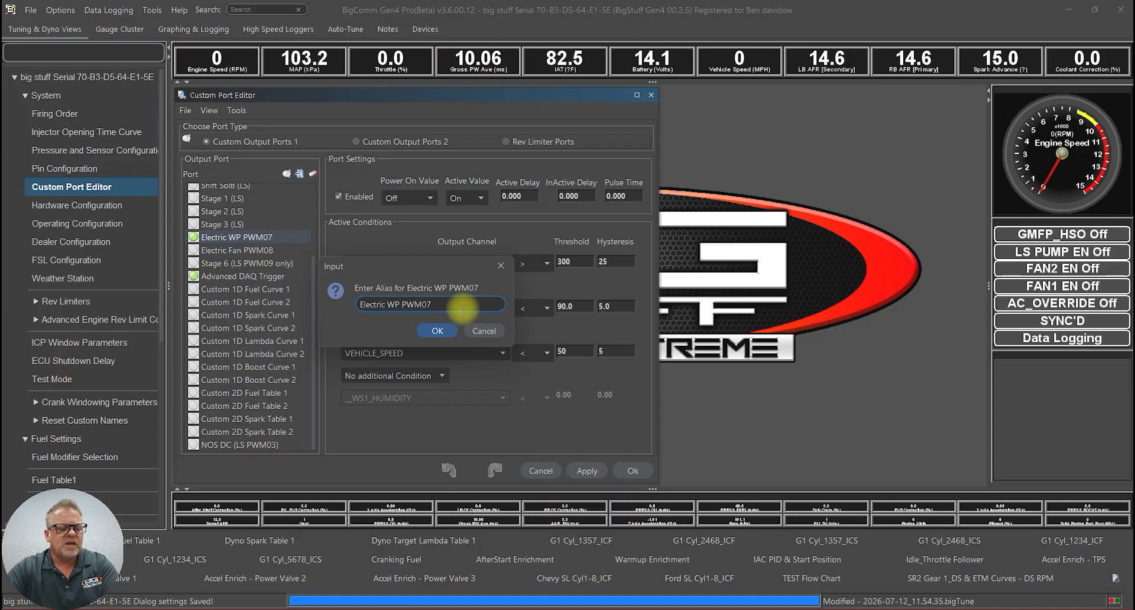
click(431, 331)
- For the Electric WP PWM07 port, choose FILT_RPM as the first output channel and set it to No additional Condition
click(233, 263)
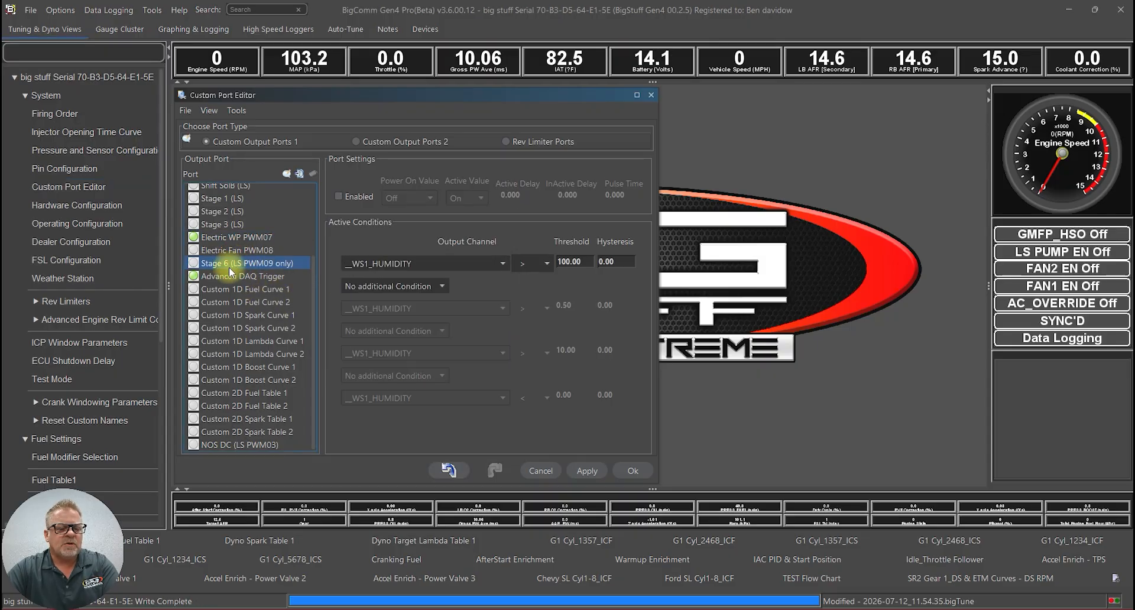
click(255, 237)
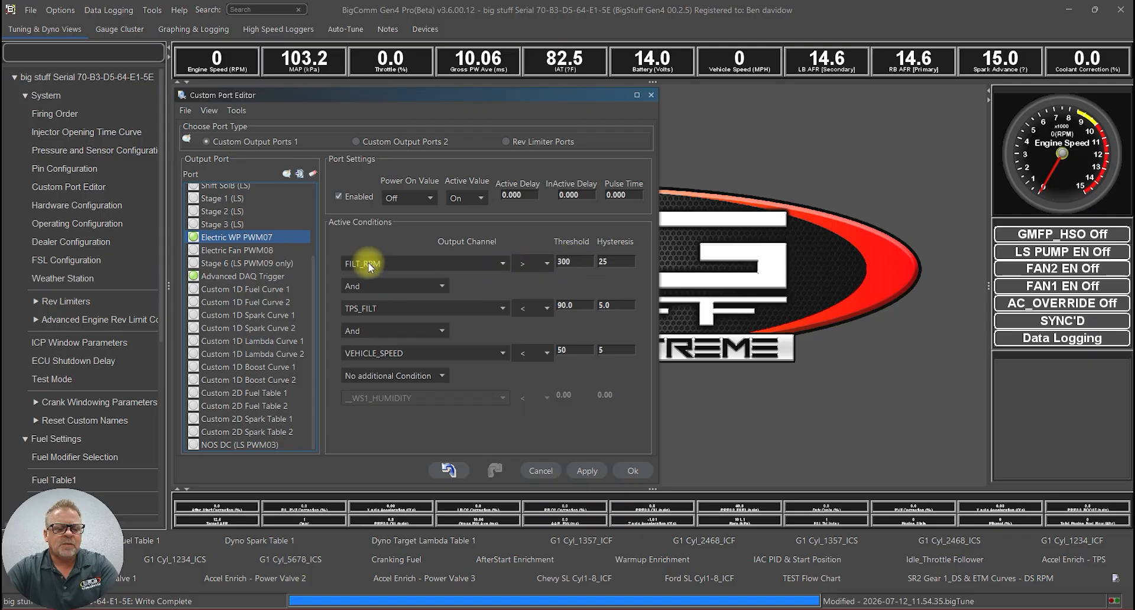
click(487, 263)
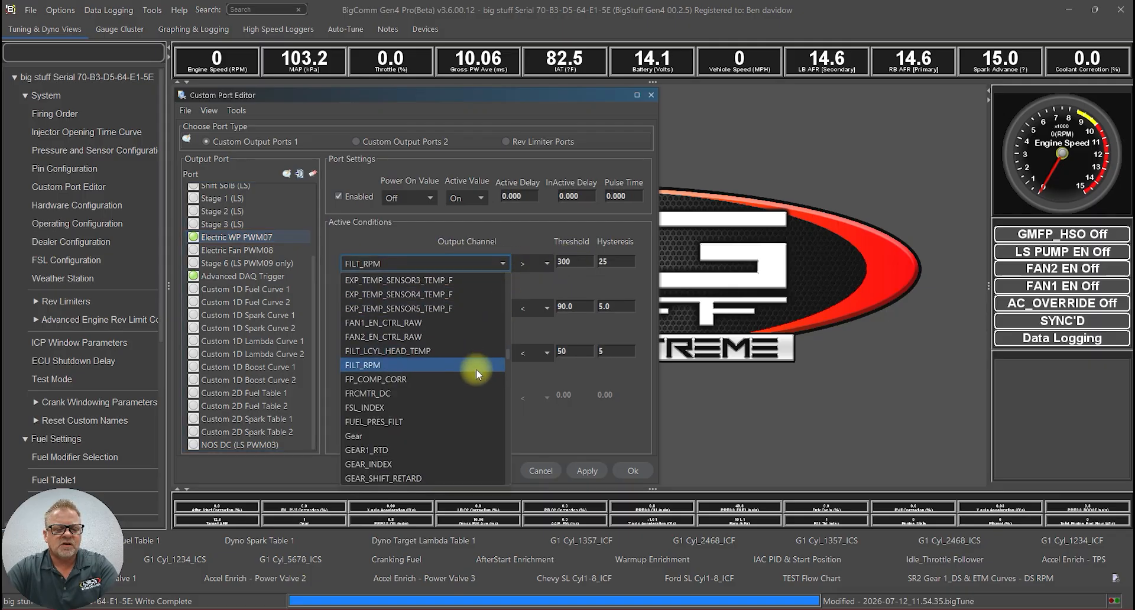
click(458, 360)
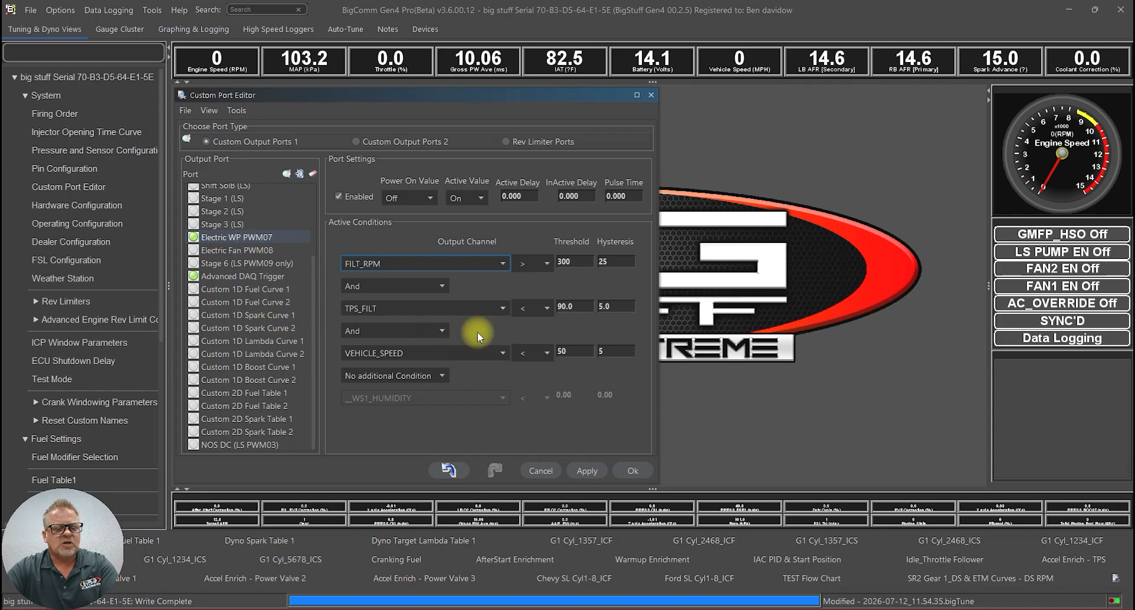
click(439, 288)
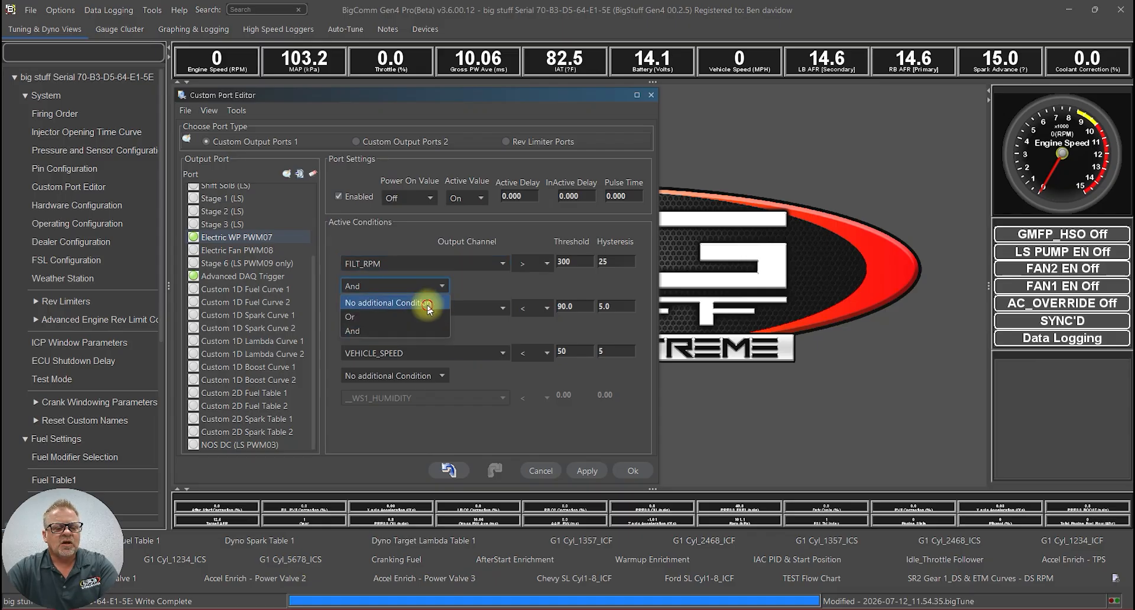
click(427, 304)
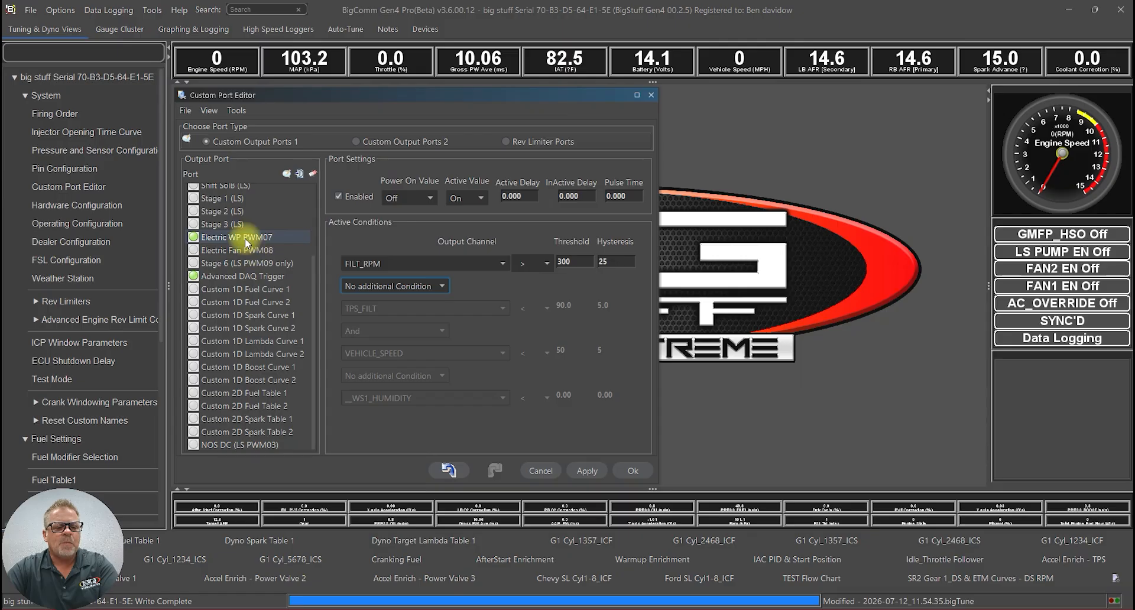
- For the Electric WP PWM07 port, join a second condition with And and set the selector after TPS_FILT to No additional Condition
double_click(571, 262)
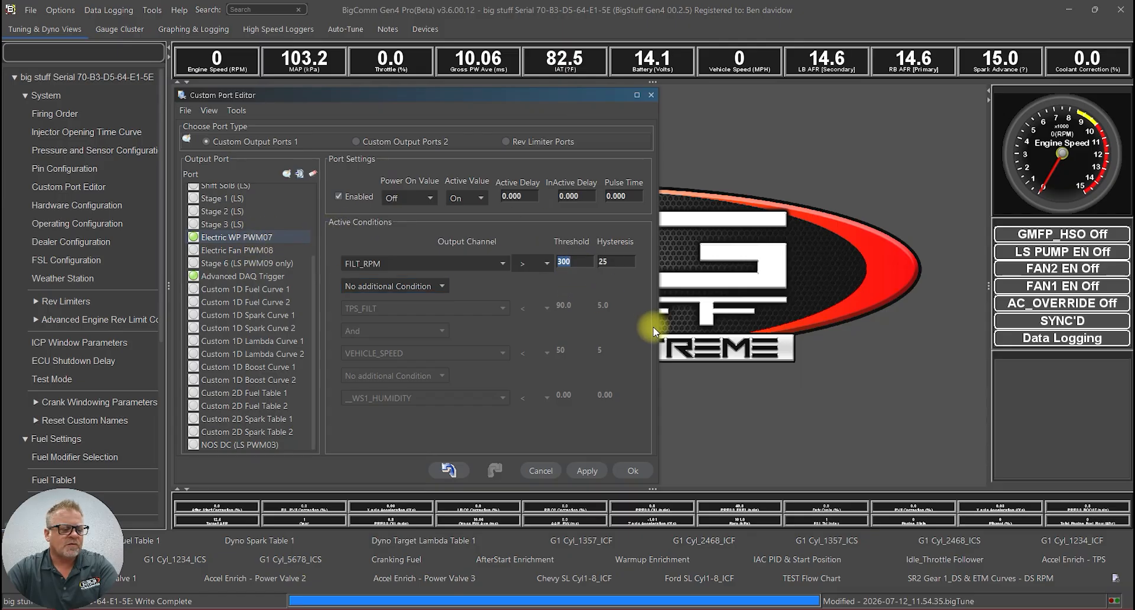
click(423, 286)
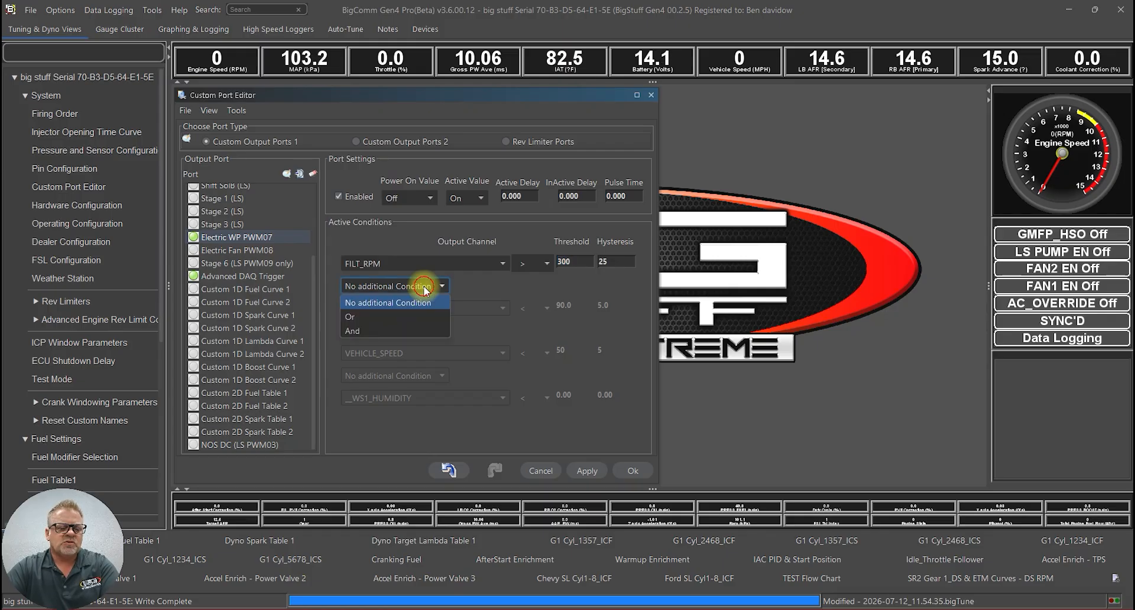
click(410, 331)
click(412, 332)
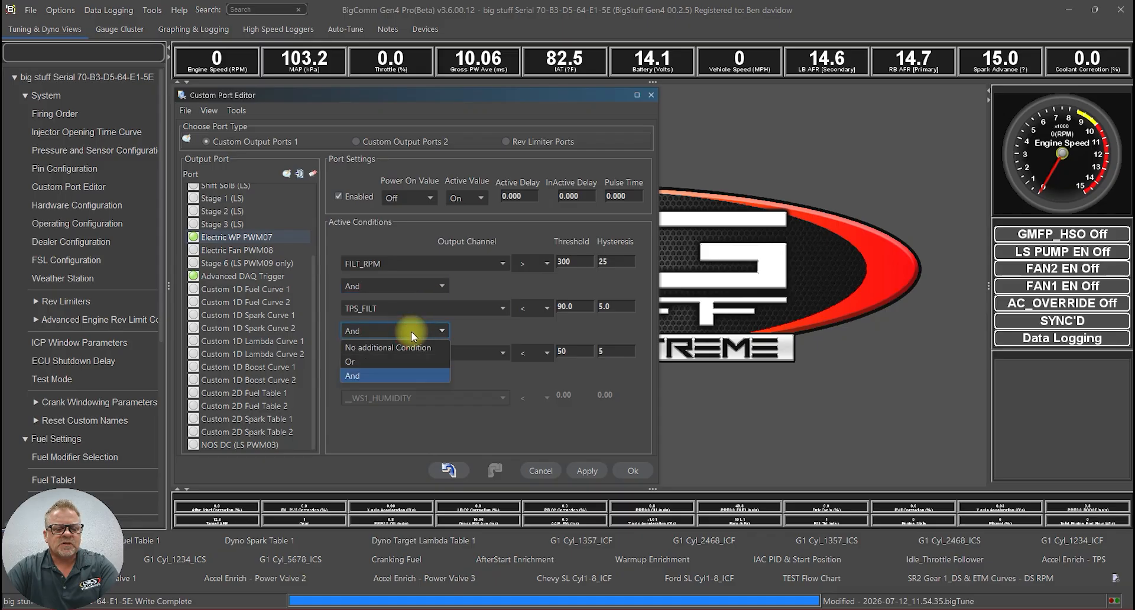
click(409, 352)
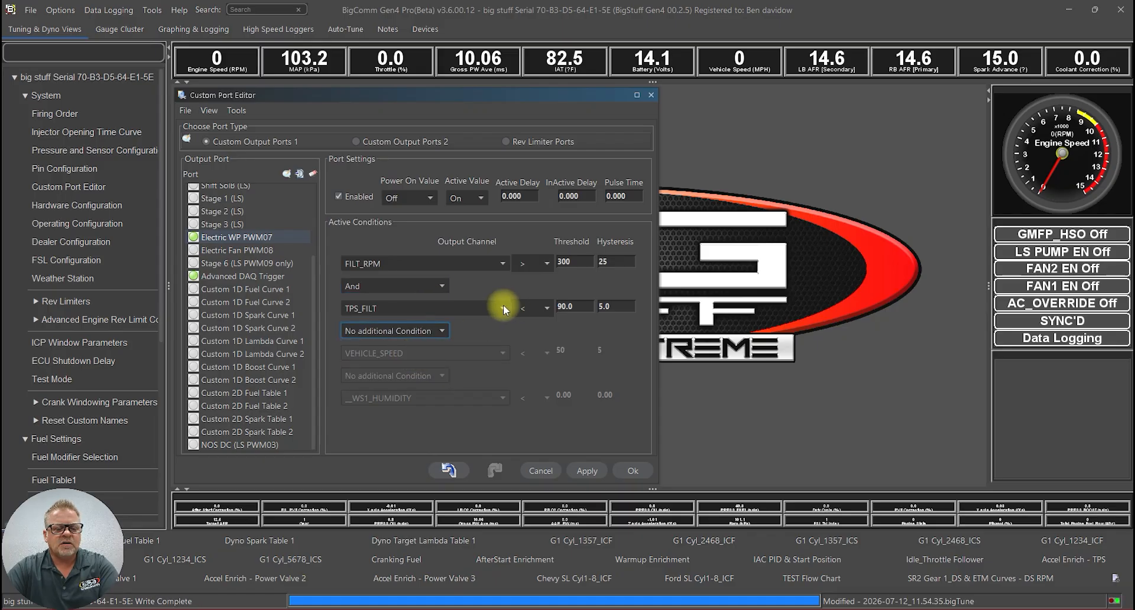
- Change the water pump port's second condition to TCLT_F_FILT greater than 50
click(503, 307)
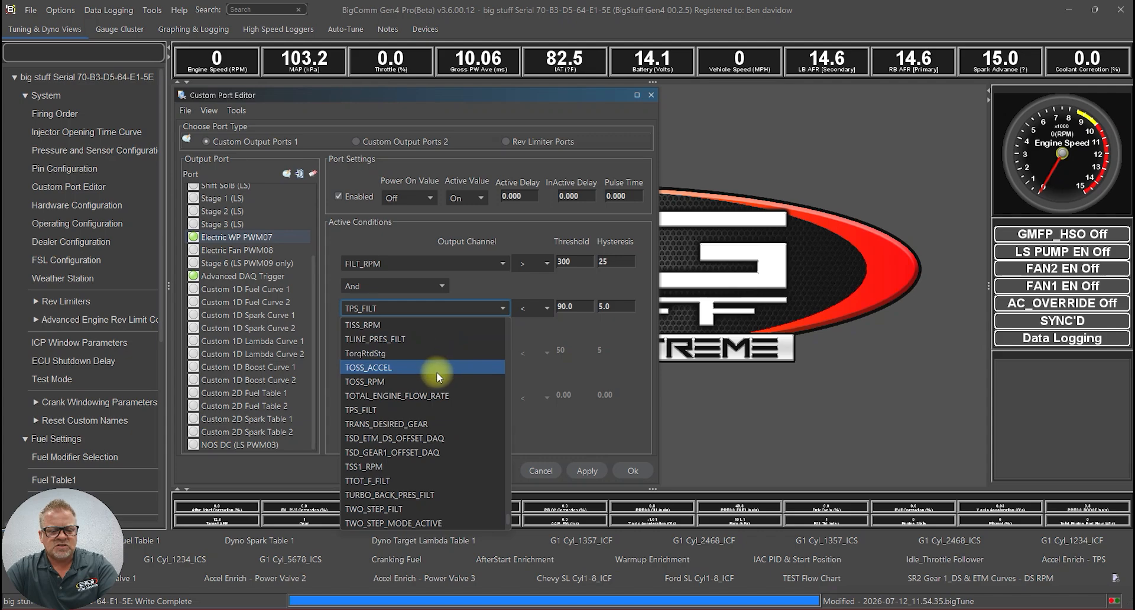
key(t)
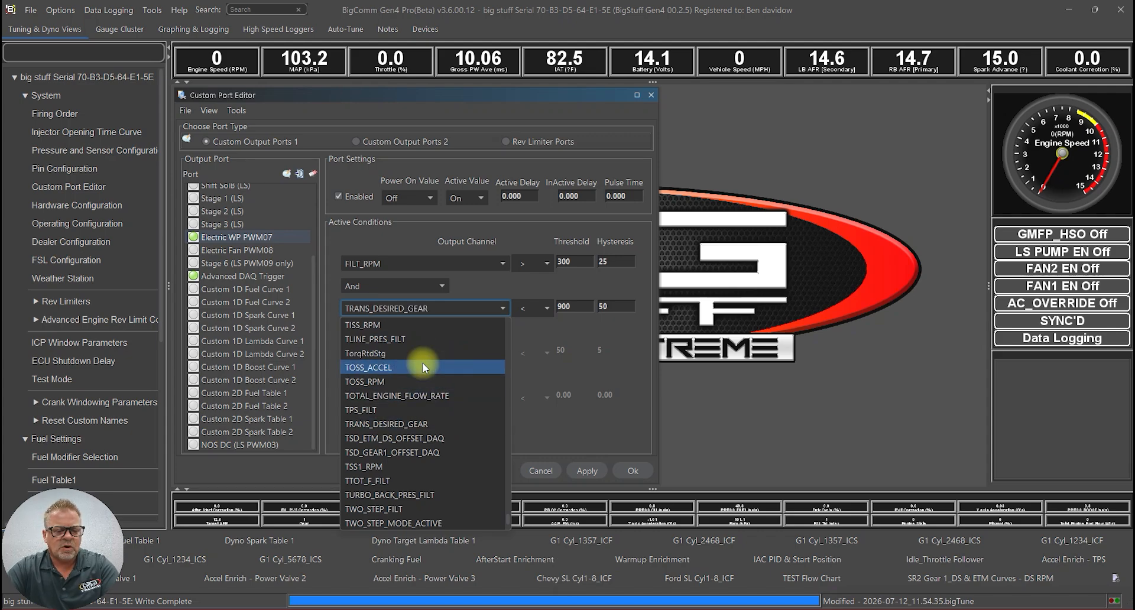
scroll(423, 473, up, 3)
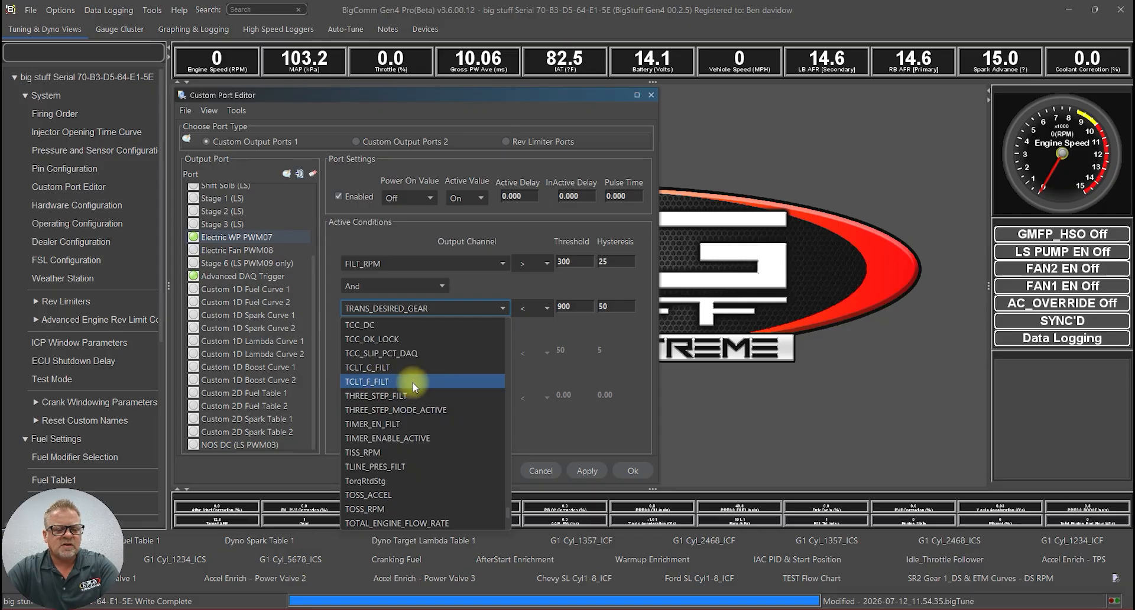
click(373, 382)
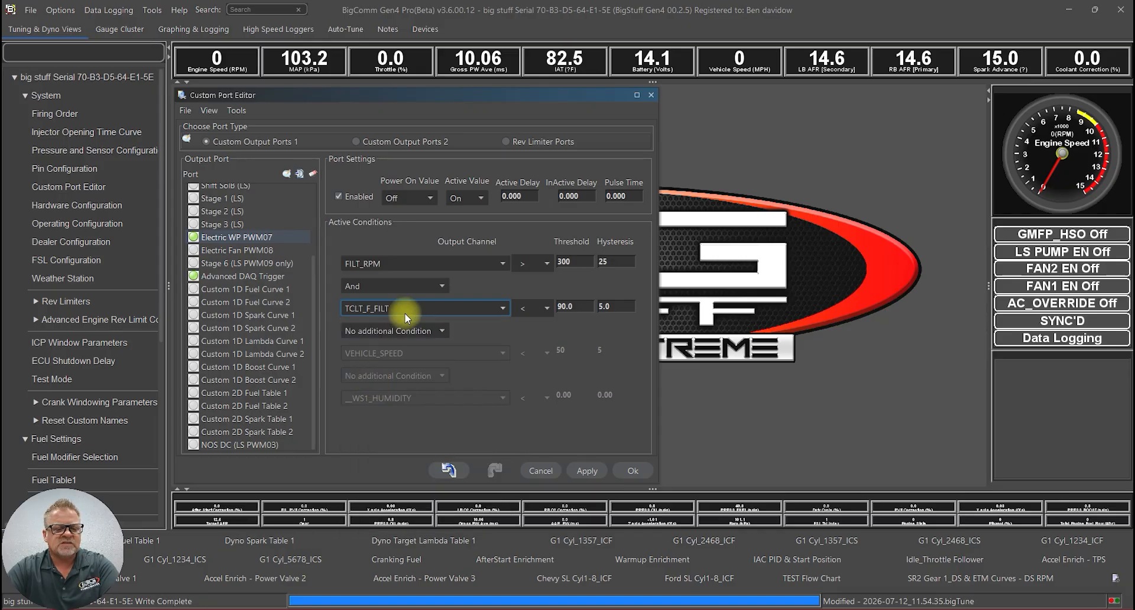
click(546, 308)
click(545, 319)
click(573, 306)
text(50)
key(Return)
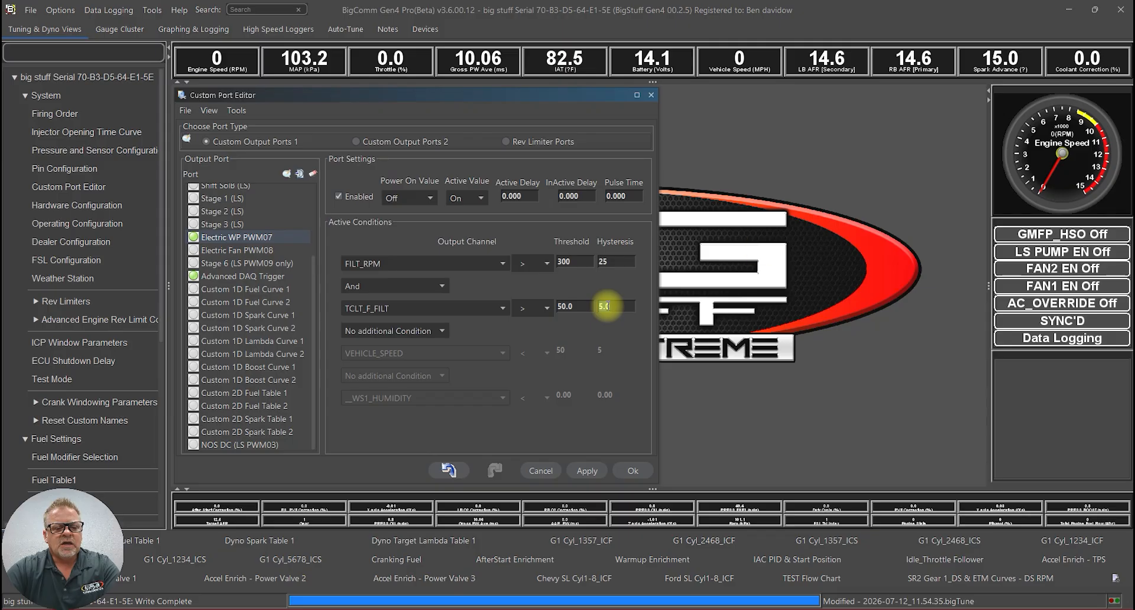
- Remove the water pump port's second condition by setting the selector after FILT_RPM to No additional Condition
click(403, 286)
click(428, 300)
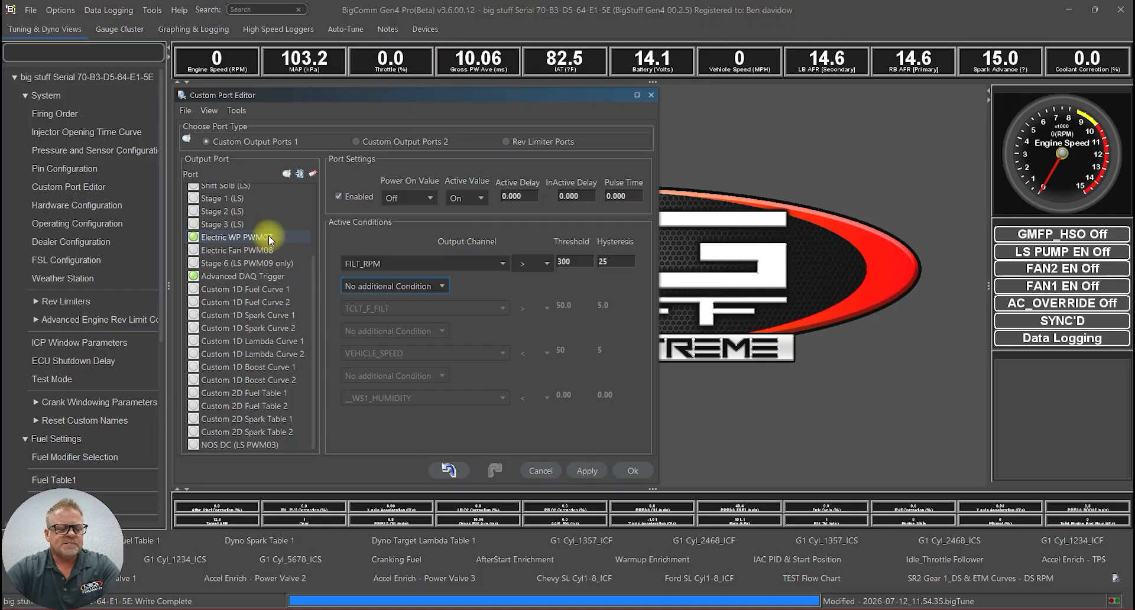
- Enable the Electric Fan PWM08 output port and choose FILT_RPM as its first output channel
click(254, 251)
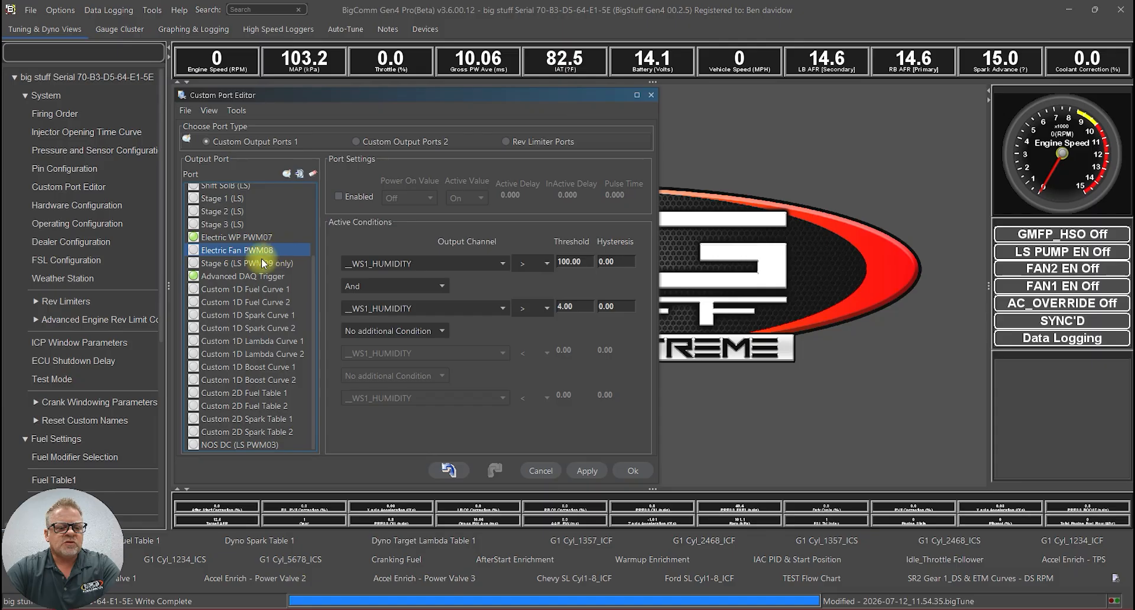
click(339, 197)
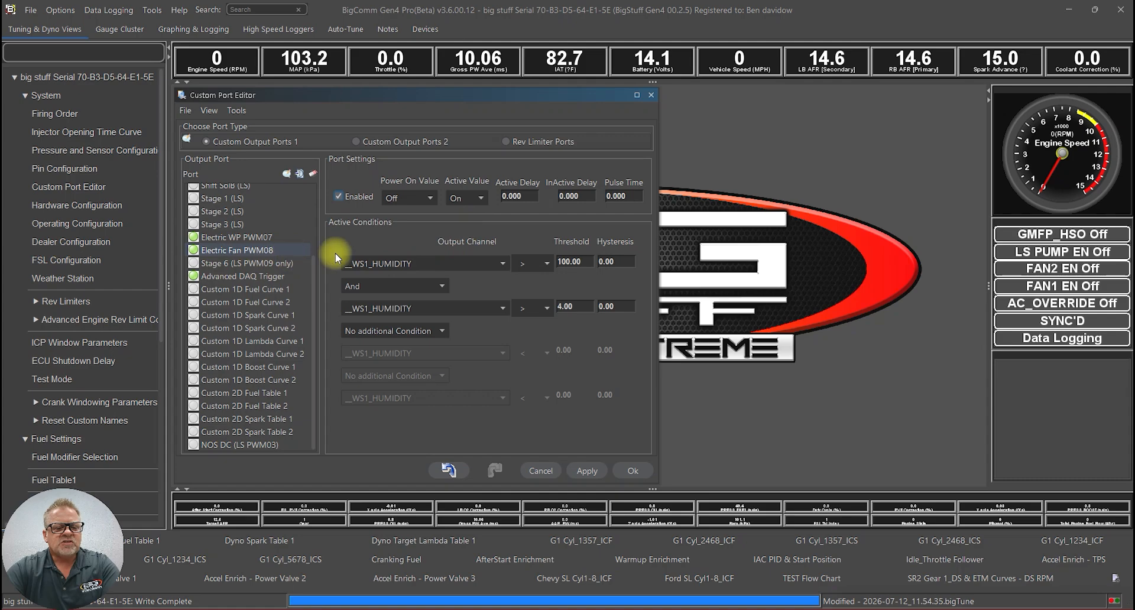
click(489, 263)
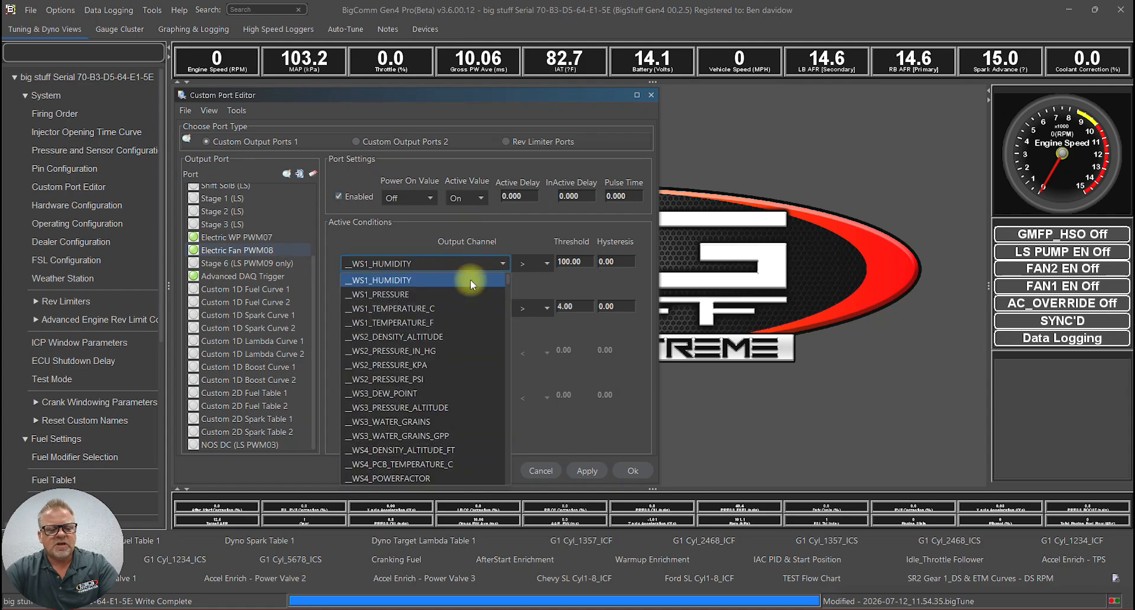
key(f)
scroll(435, 360, down, 2)
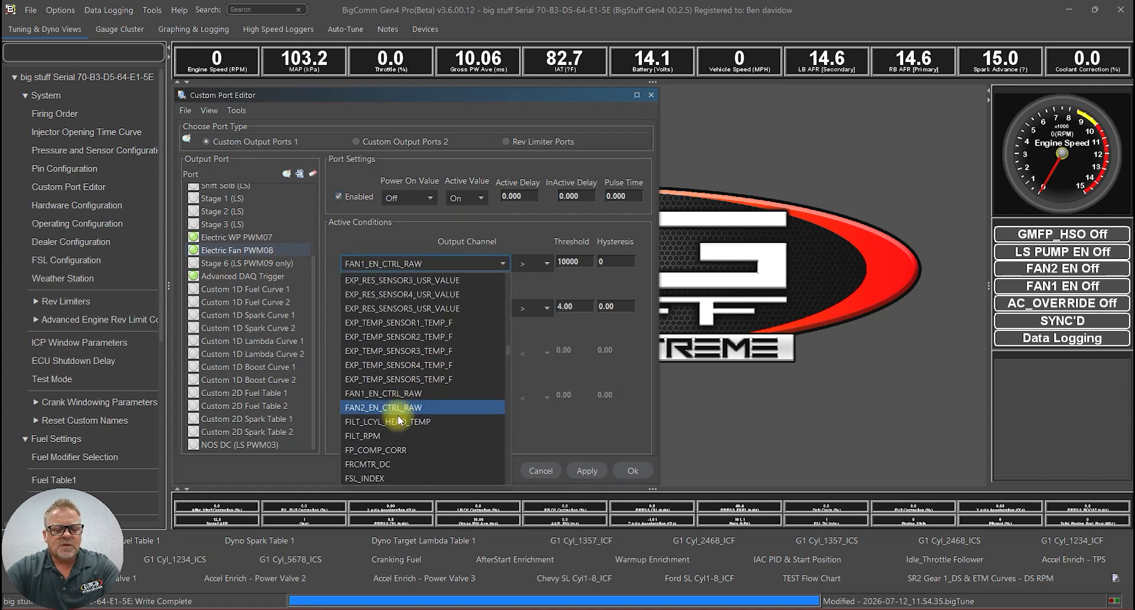
click(391, 435)
- Set the fan port's FILT_RPM condition to a threshold of 300 and a hysteresis of 10
double_click(571, 260)
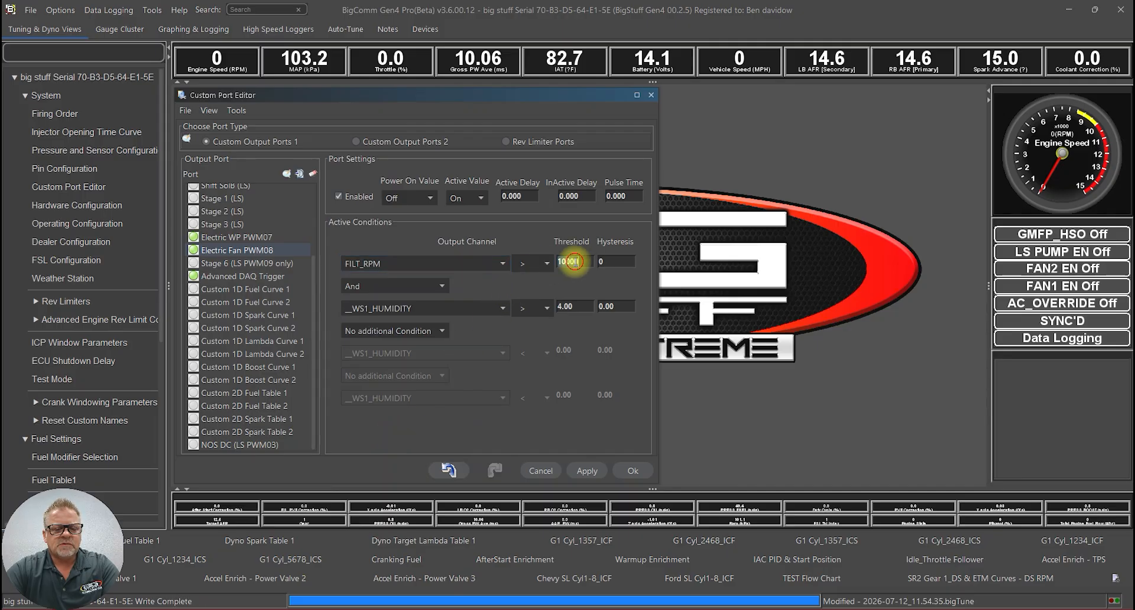
text(300)
key(Return)
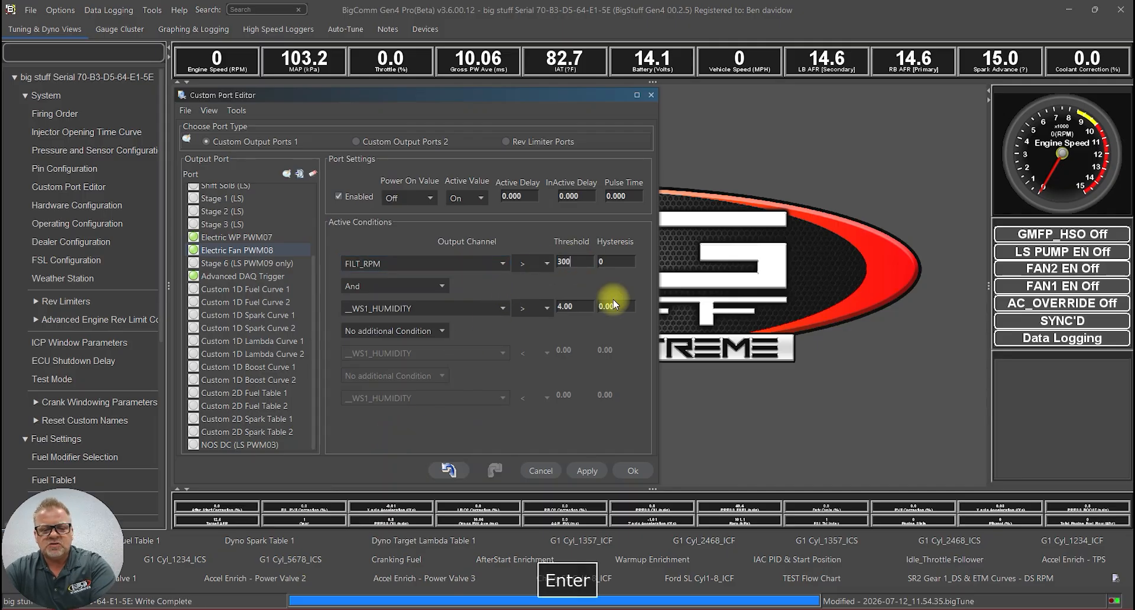
double_click(616, 262)
text(10)
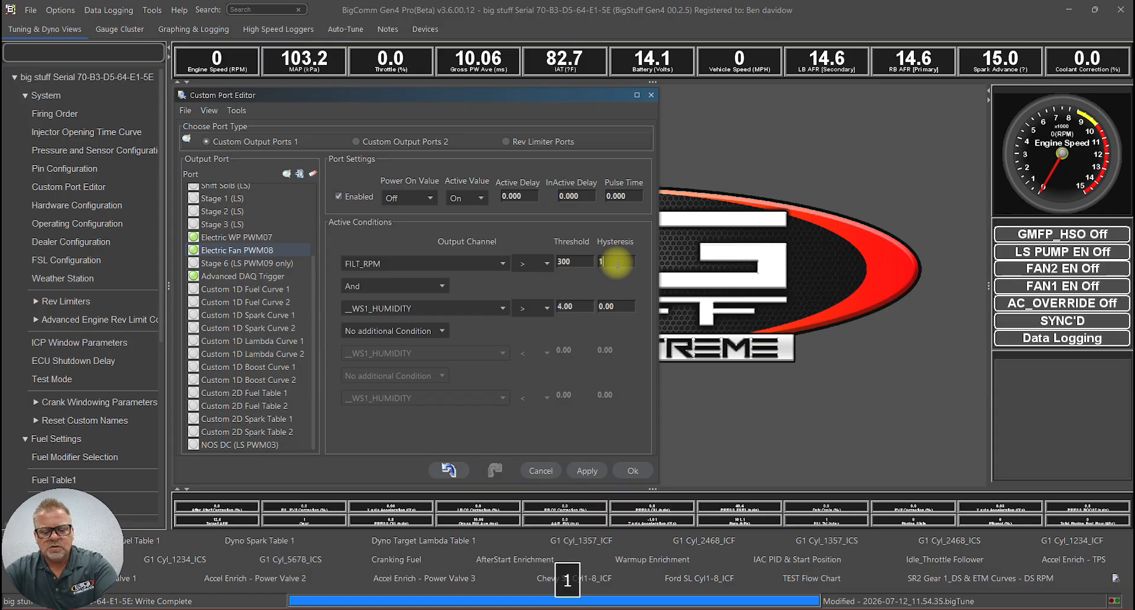
key(Return)
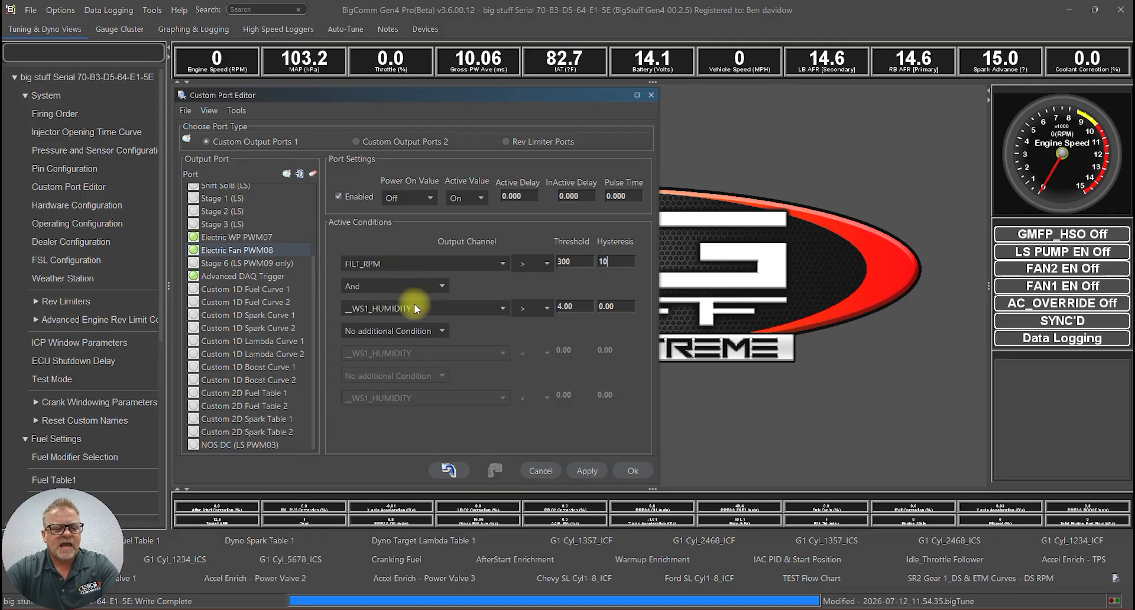
- Choose TPS_FILT as the output channel of the fan port's second condition
click(449, 307)
key(t)
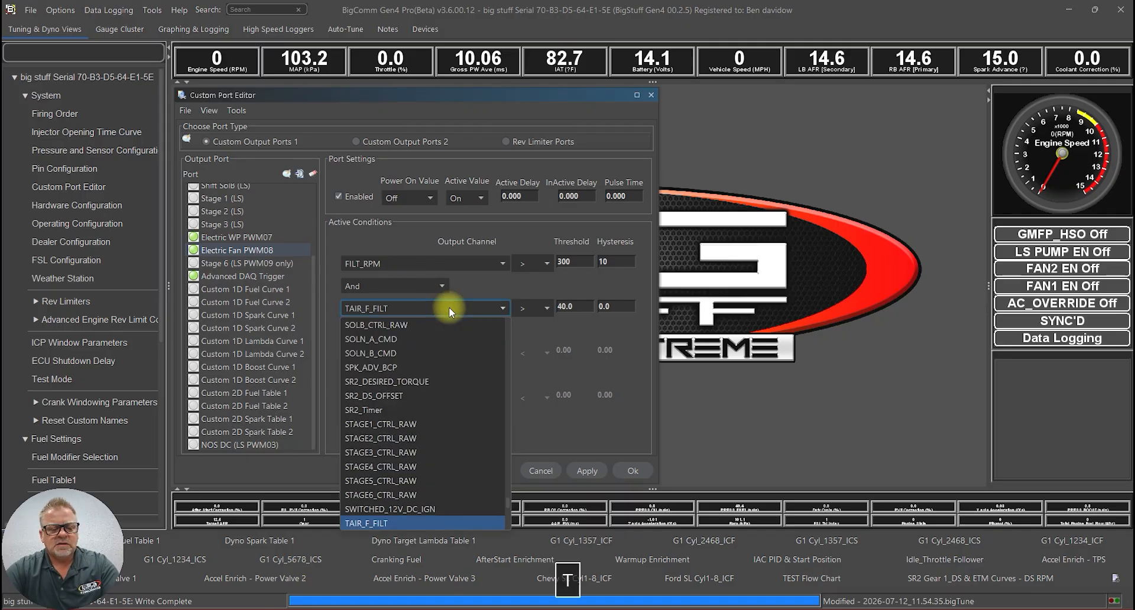
scroll(426, 381, down, 3)
scroll(420, 395, down, 2)
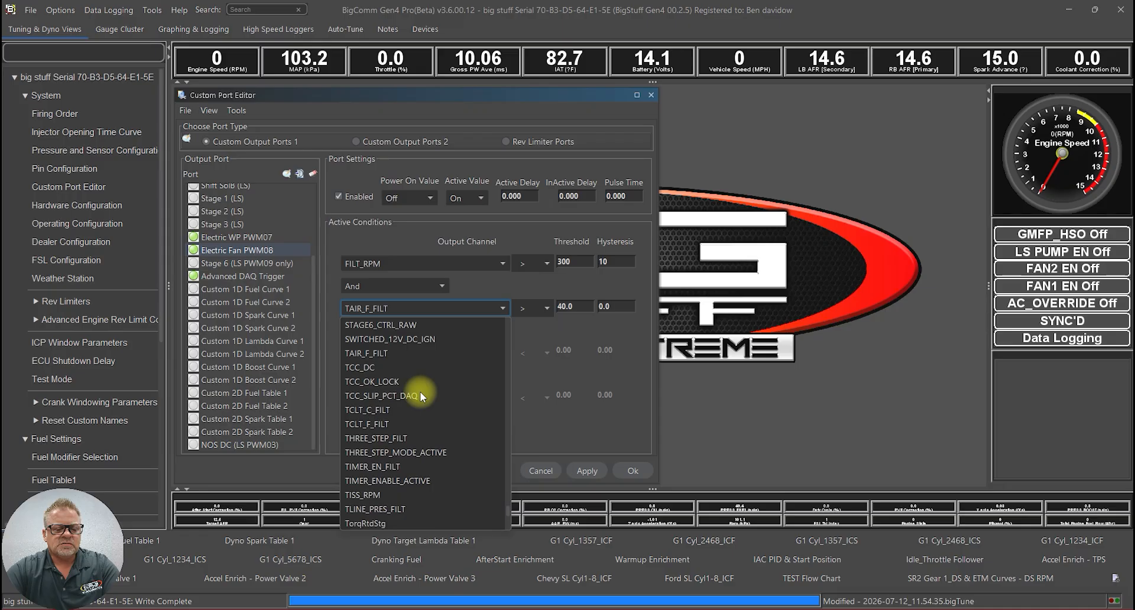
scroll(417, 408, up, 1)
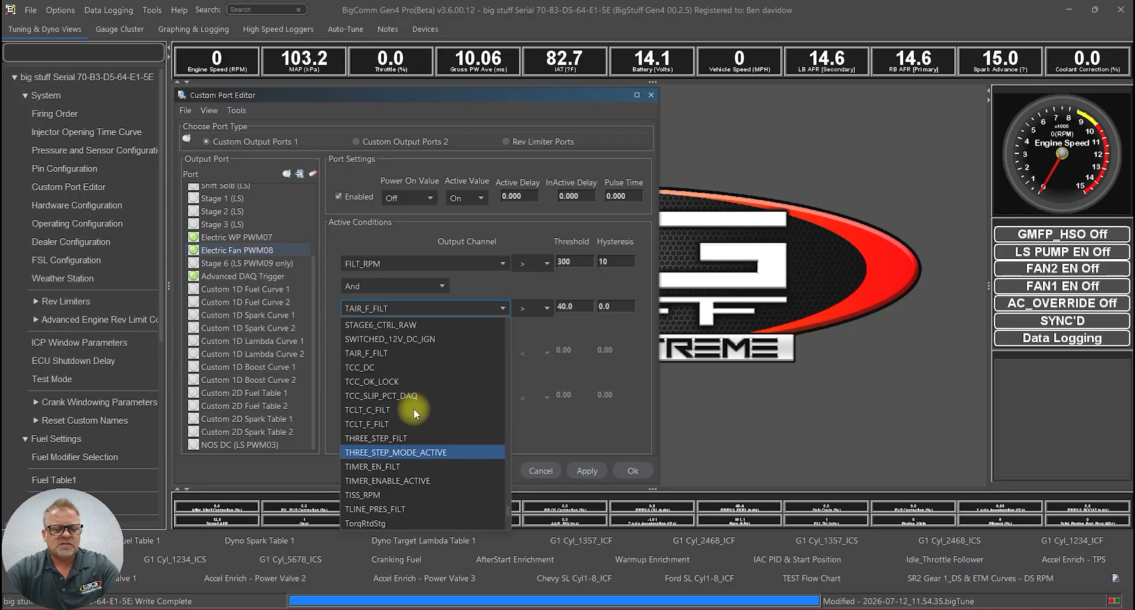
scroll(415, 412, down, 1)
scroll(415, 412, down, 3)
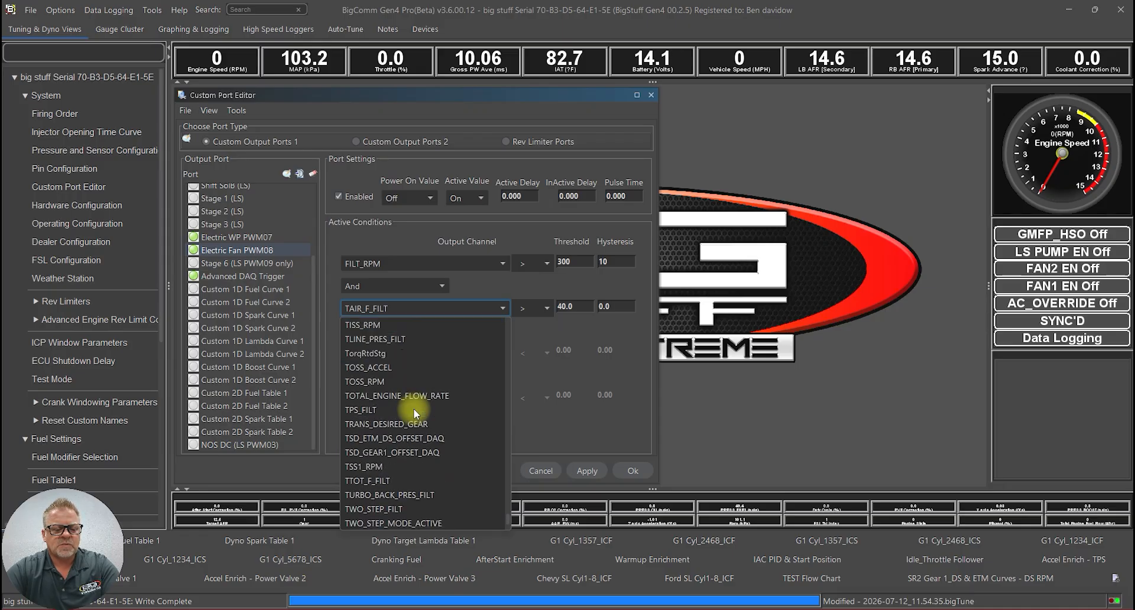
click(397, 410)
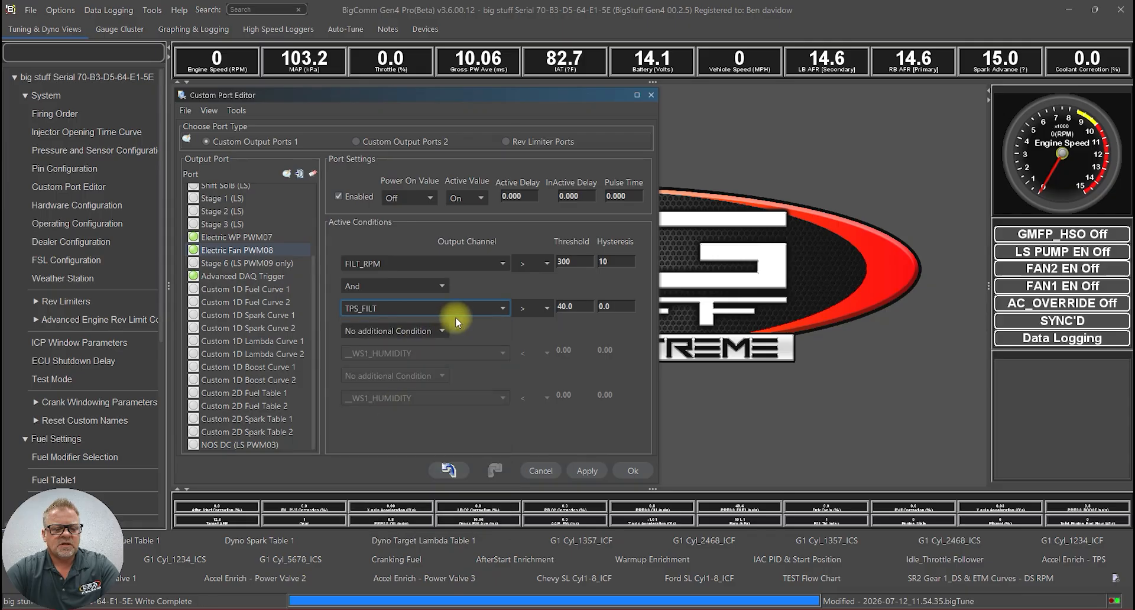
- Make the fan port's TPS_FILT condition less than 90 with a hysteresis of 5
click(545, 308)
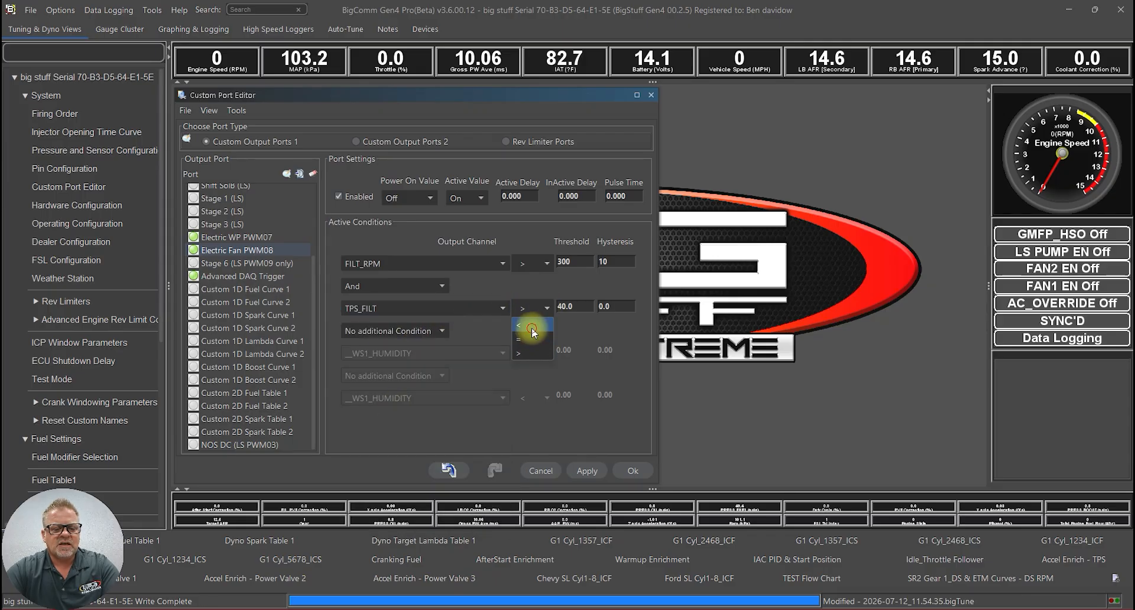
click(520, 324)
click(574, 306)
text(90)
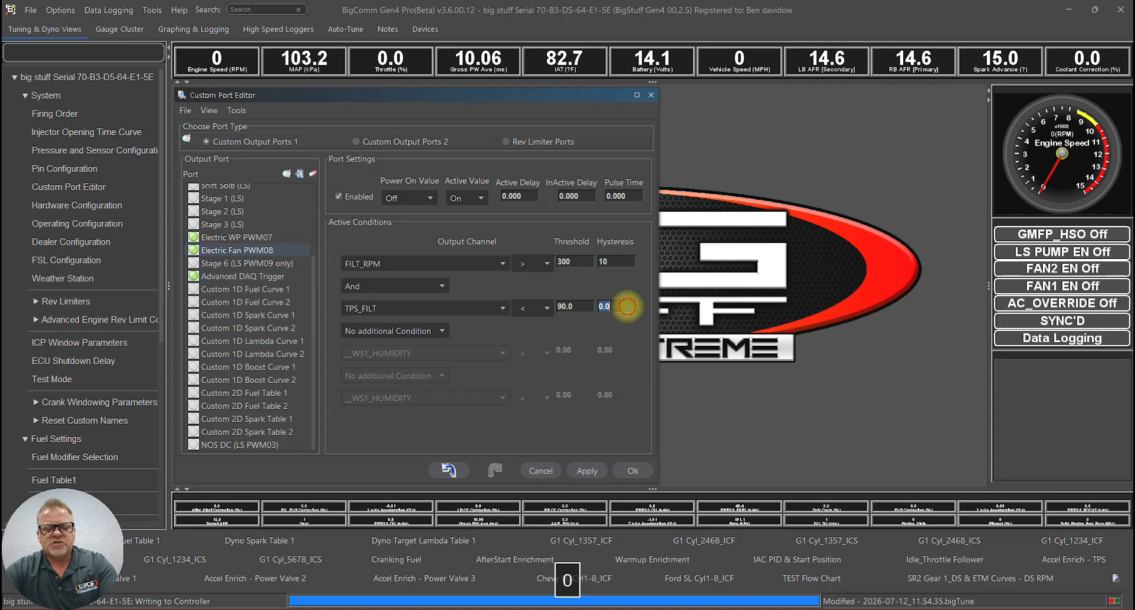
click(627, 306)
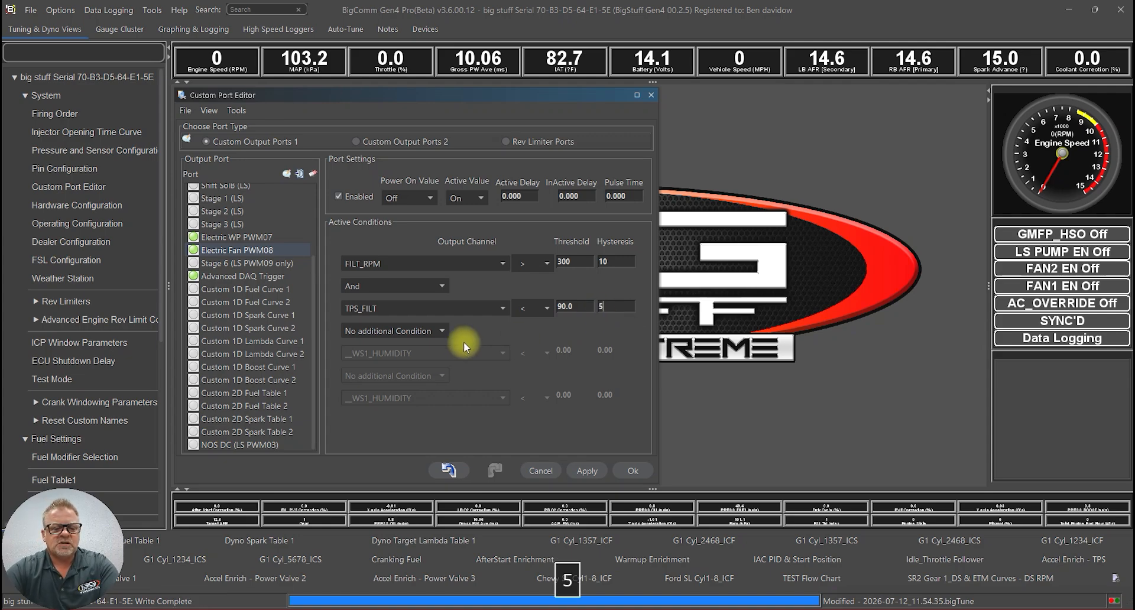
- Join a third condition to the fan port with And, using VEHICLE_SPEED as its output channel
click(430, 333)
click(416, 371)
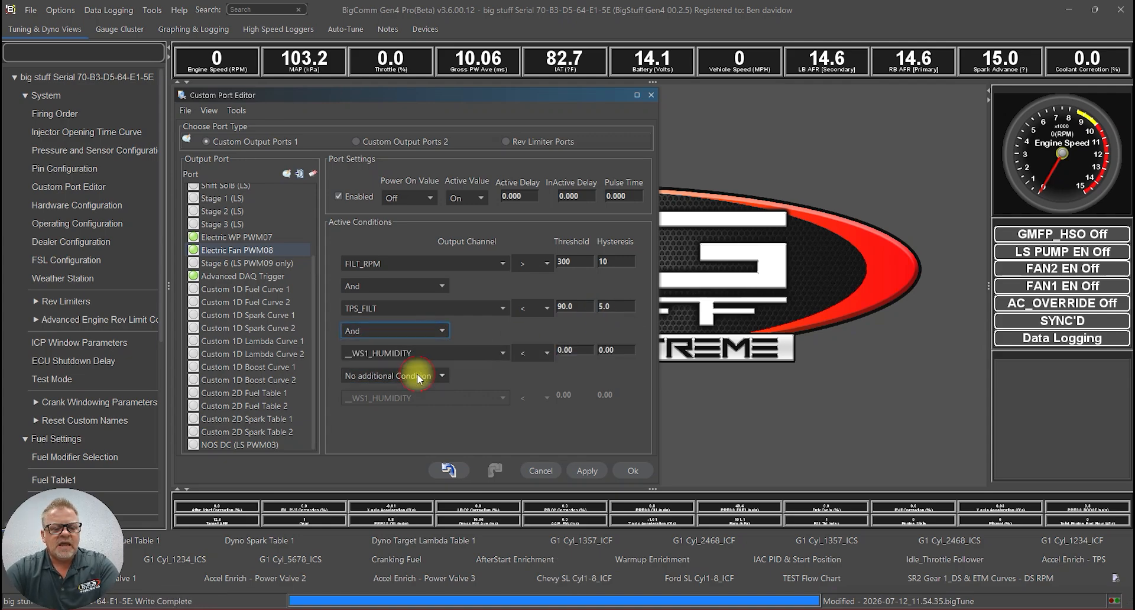
click(414, 356)
key(v)
scroll(397, 432, down, 2)
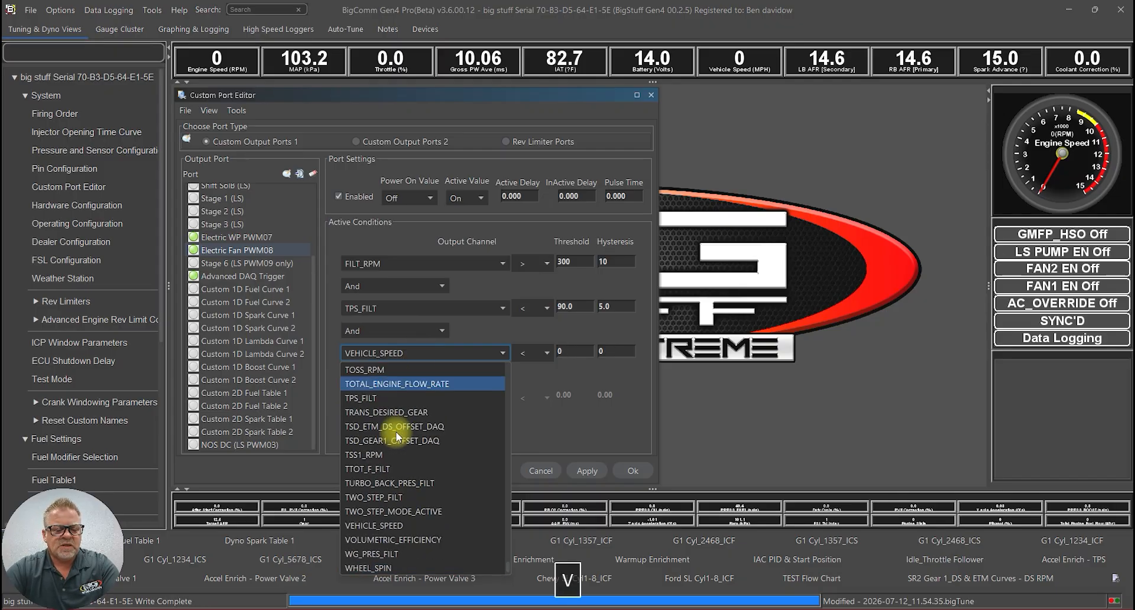
scroll(395, 434, up, 1)
scroll(402, 449, down, 1)
click(404, 500)
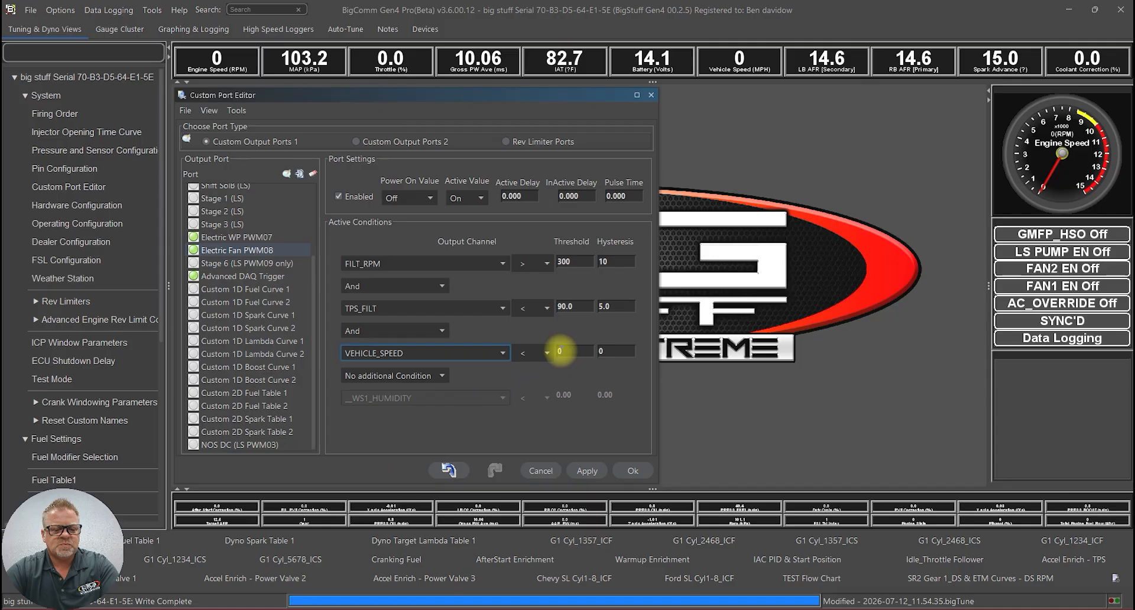
- Set the VEHICLE_SPEED condition to a threshold of 50 and a hysteresis of 5, and apply the port settings
double_click(560, 351)
text(50)
key(Return)
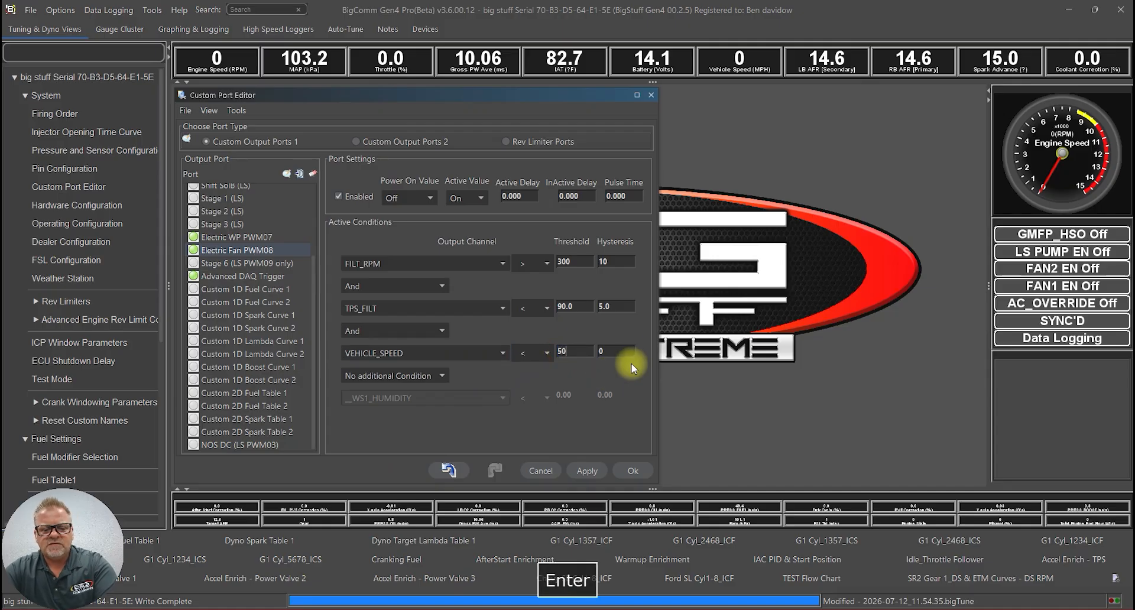
double_click(626, 349)
text(5)
key(Return)
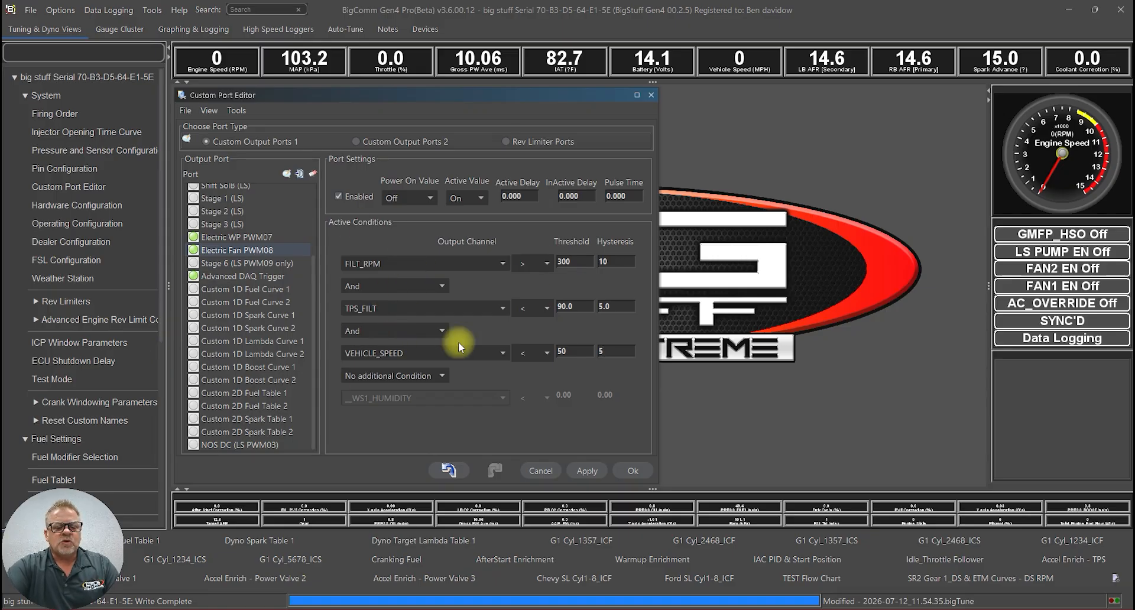
click(583, 470)
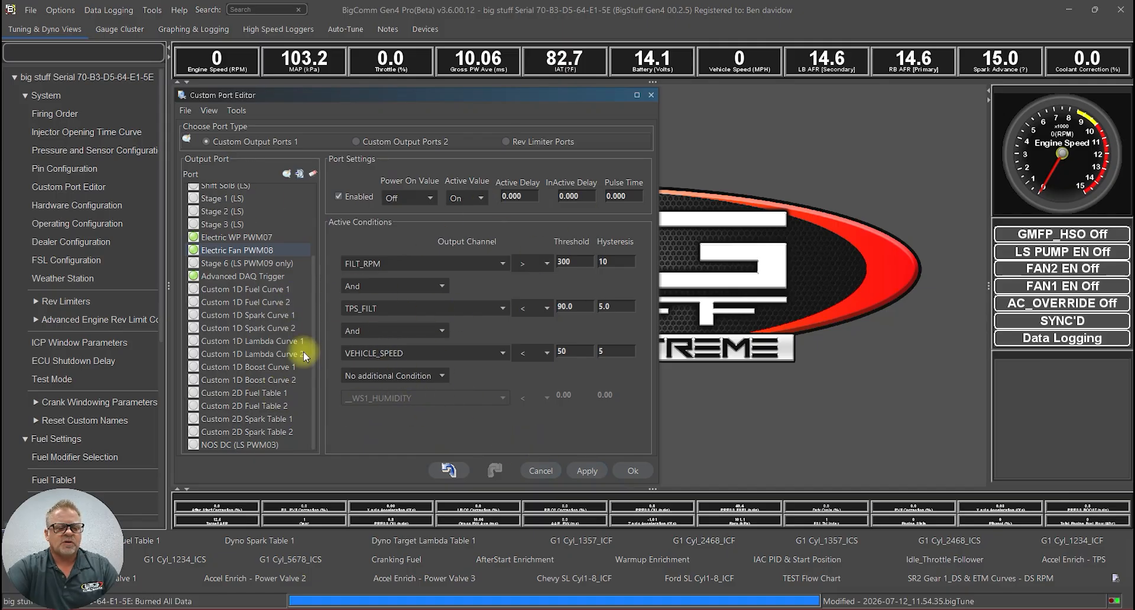
- Open the PWM07 Curve from the Custom settings group
scroll(112, 378, down, 3)
scroll(116, 367, down, 2)
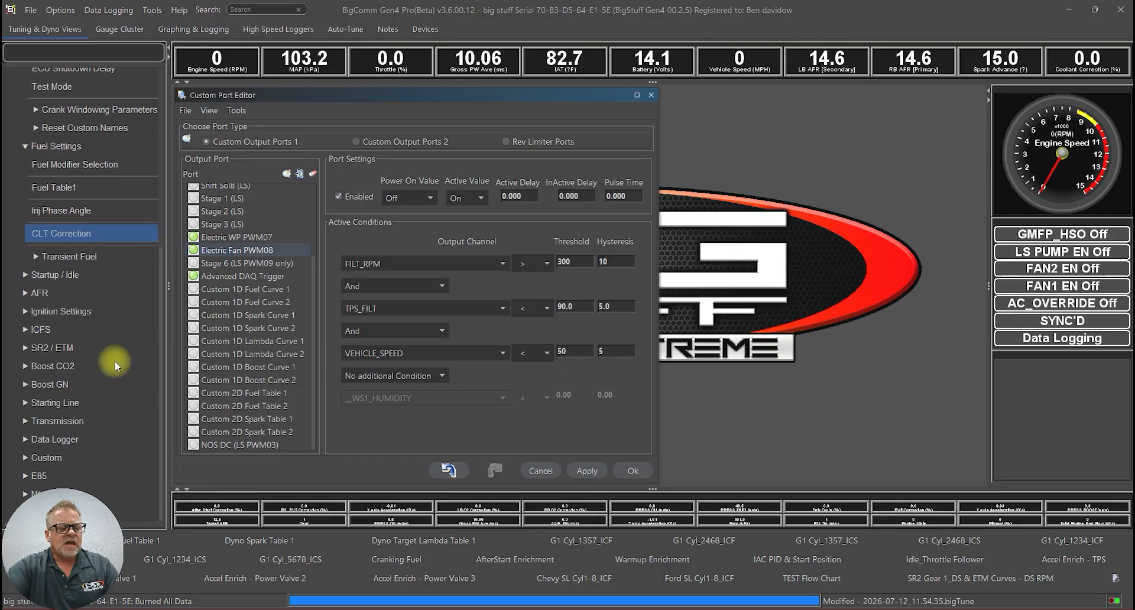
click(47, 457)
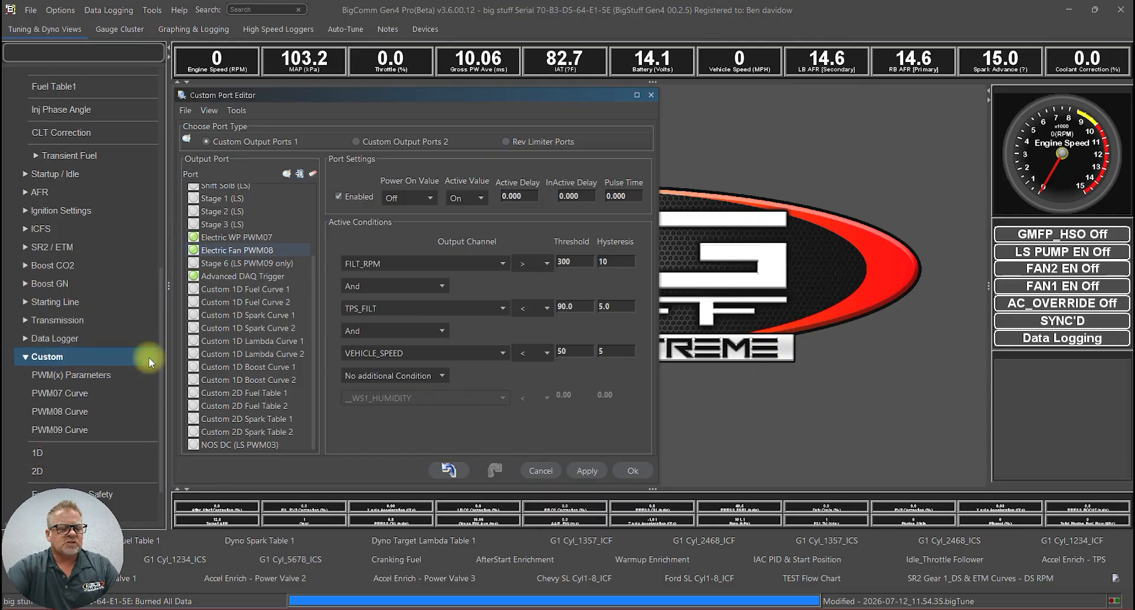
scroll(158, 355, down, 1)
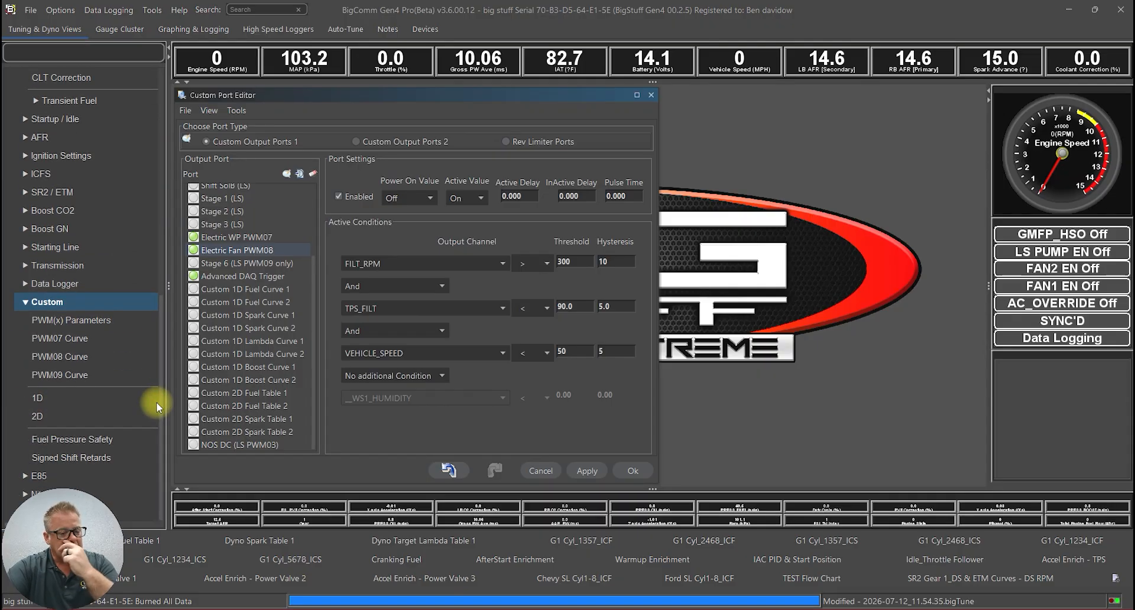
click(65, 342)
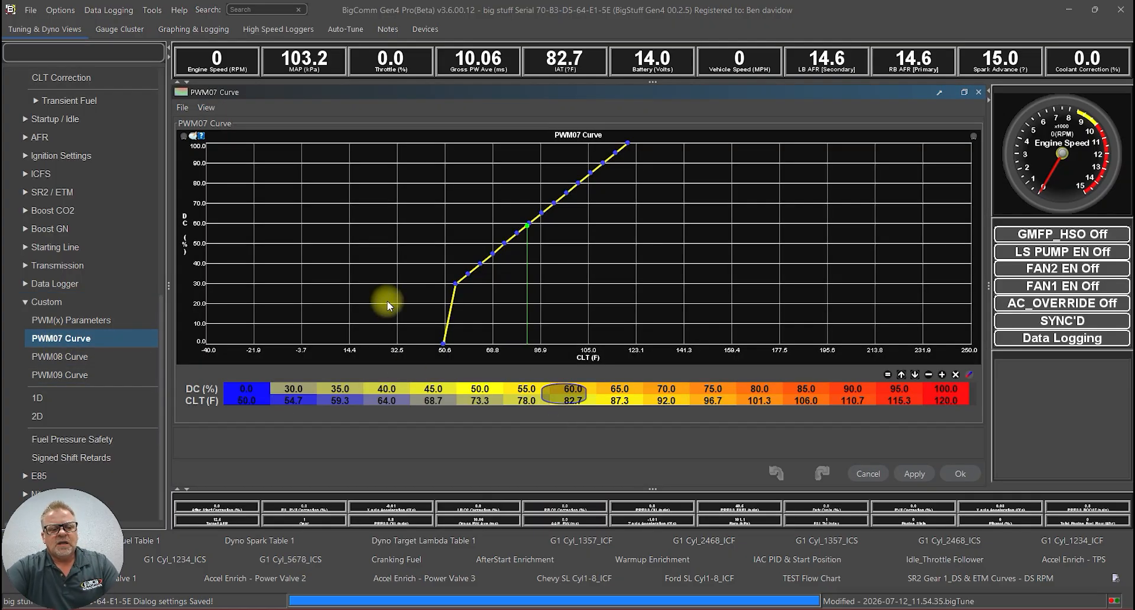
- Examine the PWM07 curve's coolant temperature and duty cycle rows, including the points around the current operating temperature
drag(238, 406, 958, 399)
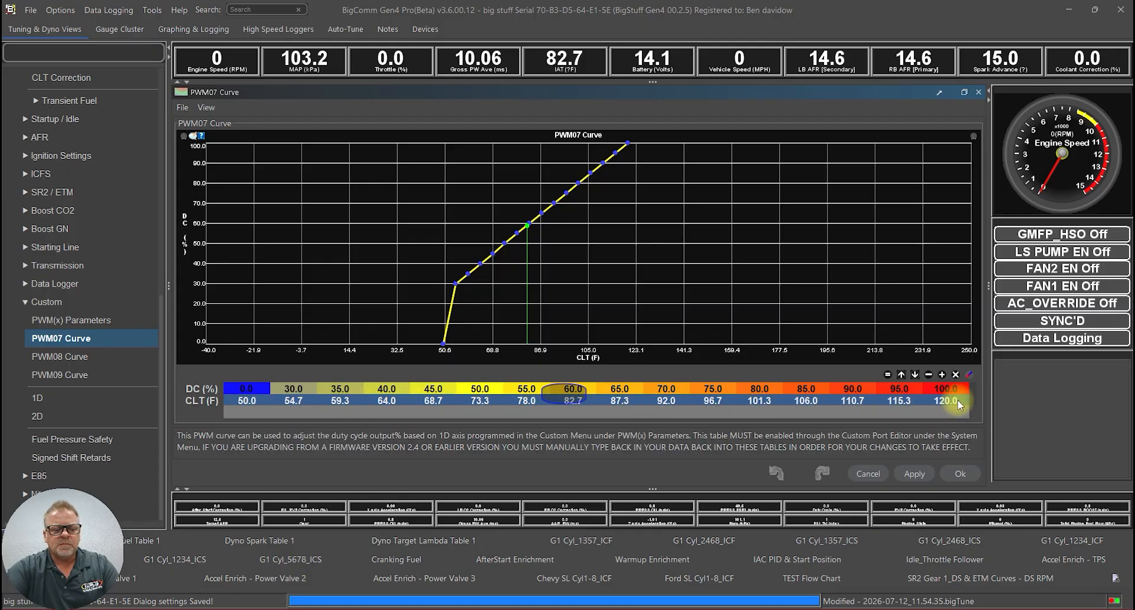
drag(251, 395, 968, 388)
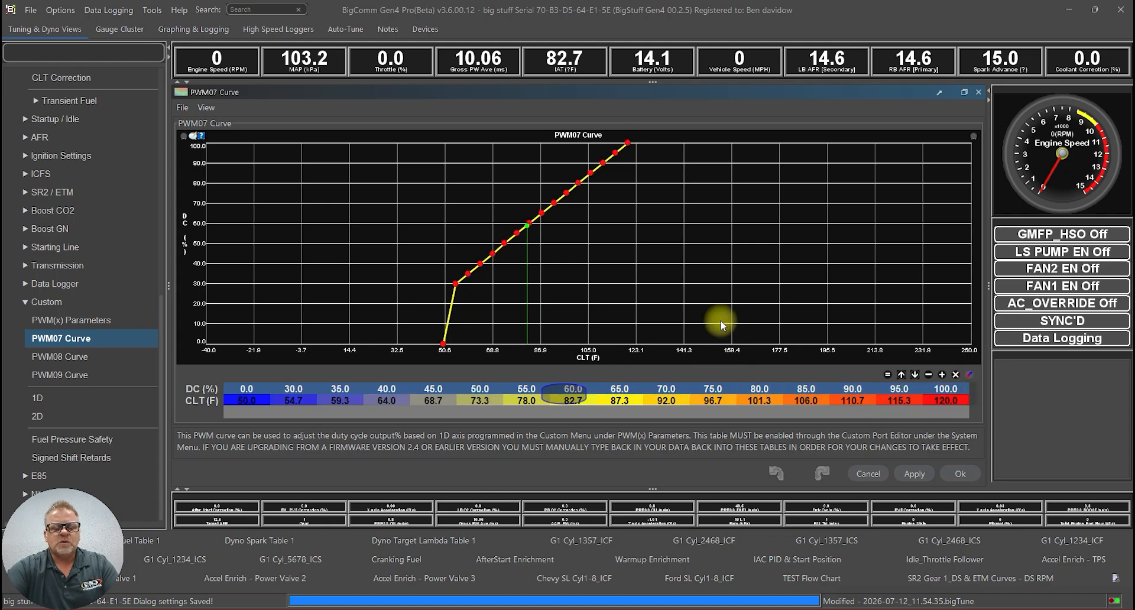
click(570, 402)
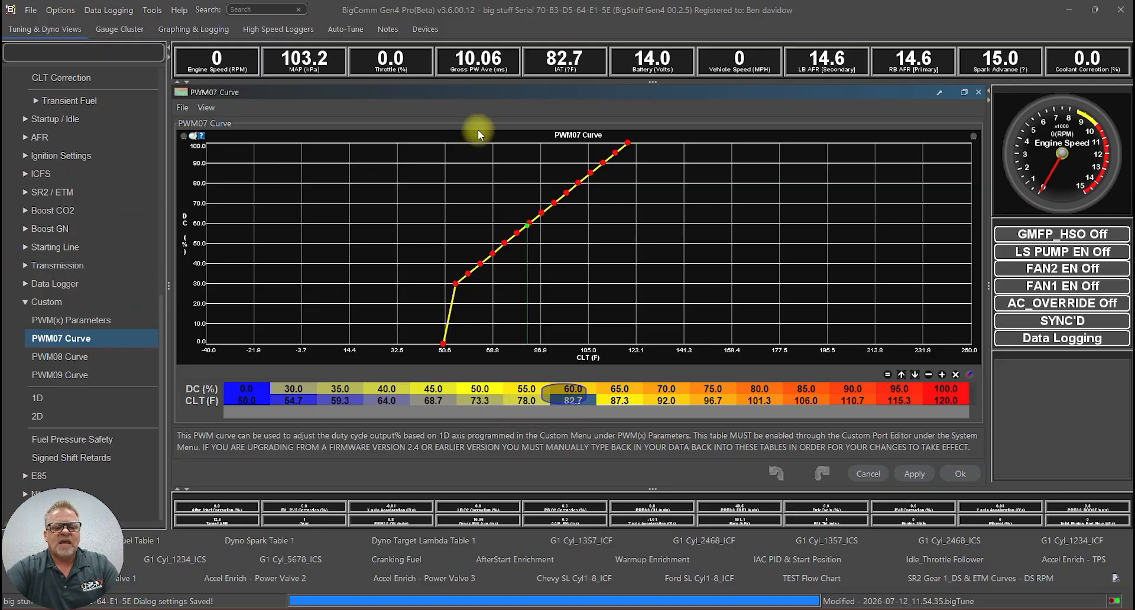
drag(528, 401, 631, 405)
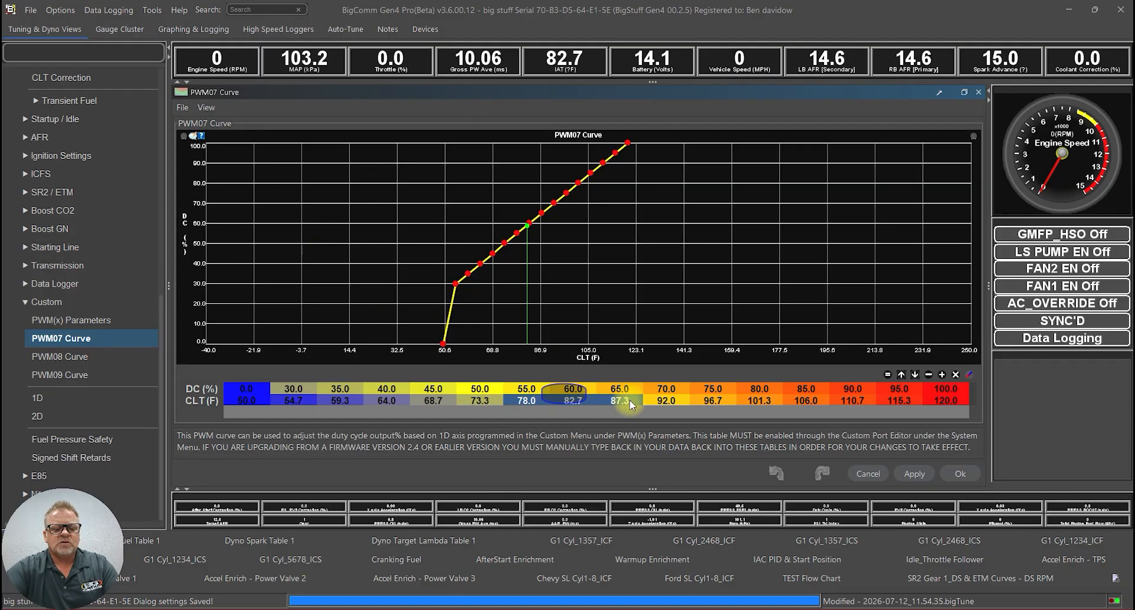
click(523, 388)
drag(597, 391, 633, 389)
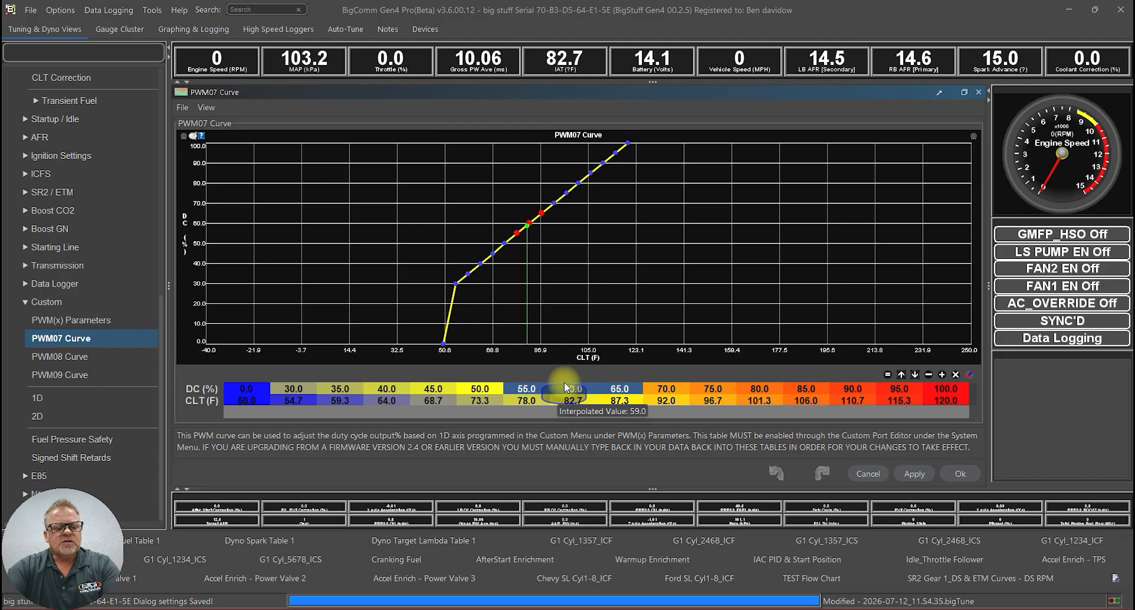
- Review the PWM07 curve's first three temperature and duty cycle points and its final duty cycle point
click(247, 400)
click(252, 391)
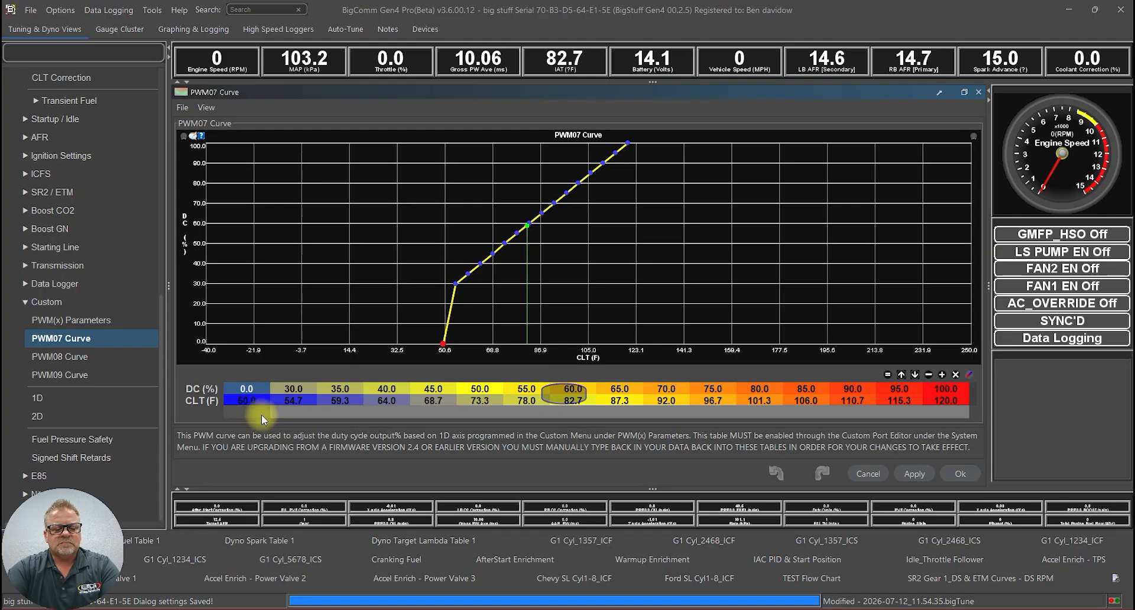
click(286, 401)
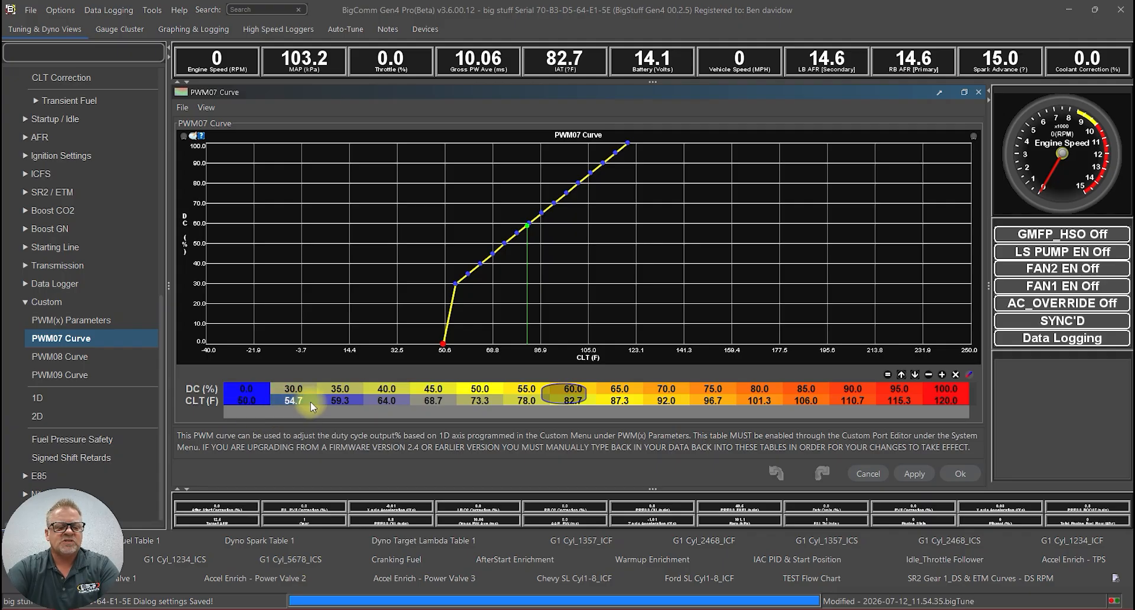
click(310, 387)
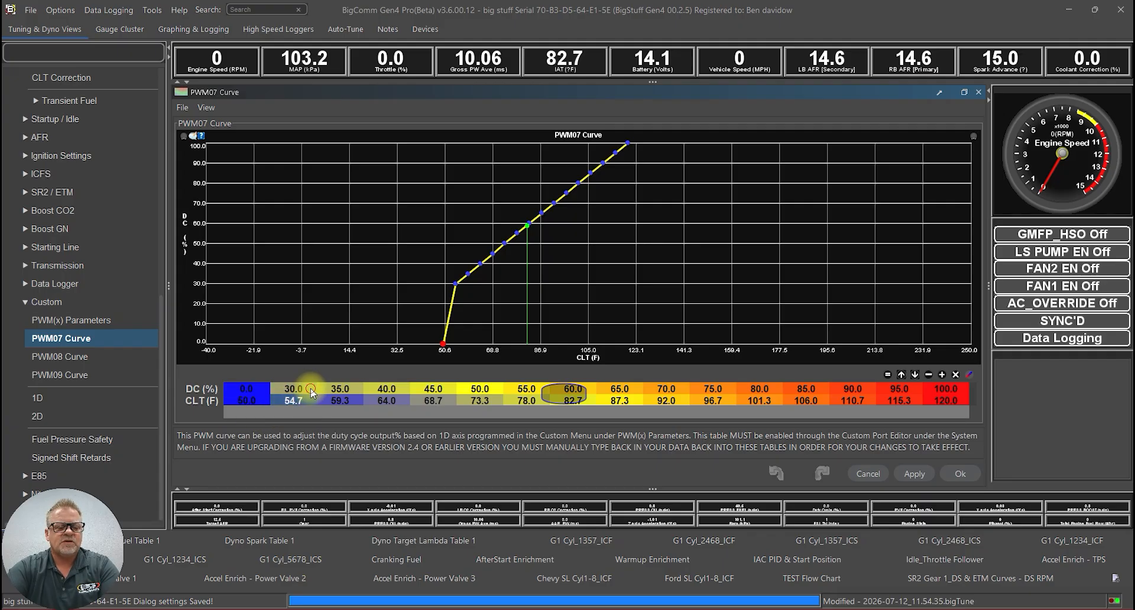
click(354, 388)
click(350, 398)
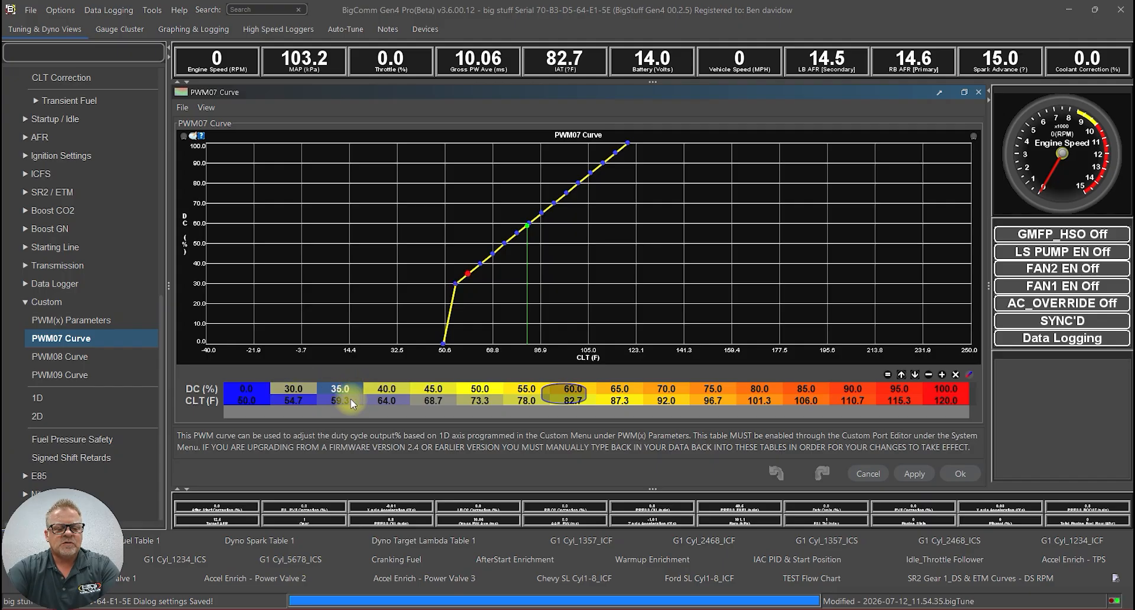
click(945, 387)
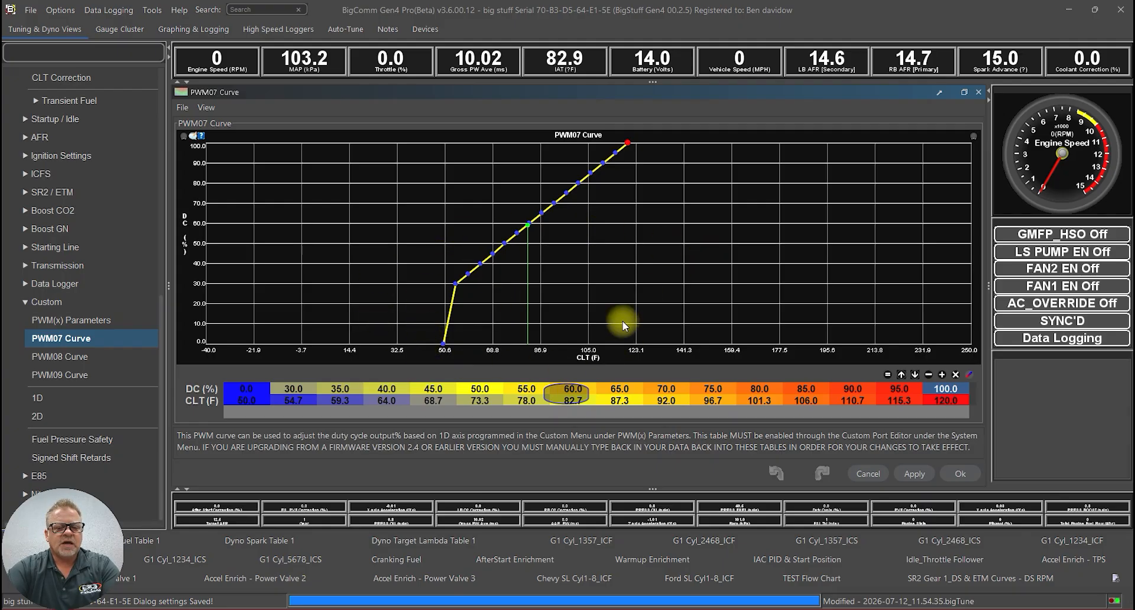
- Open the PWM08 Curve and examine its coolant temperature axis from the highest point down to the lowest
click(65, 357)
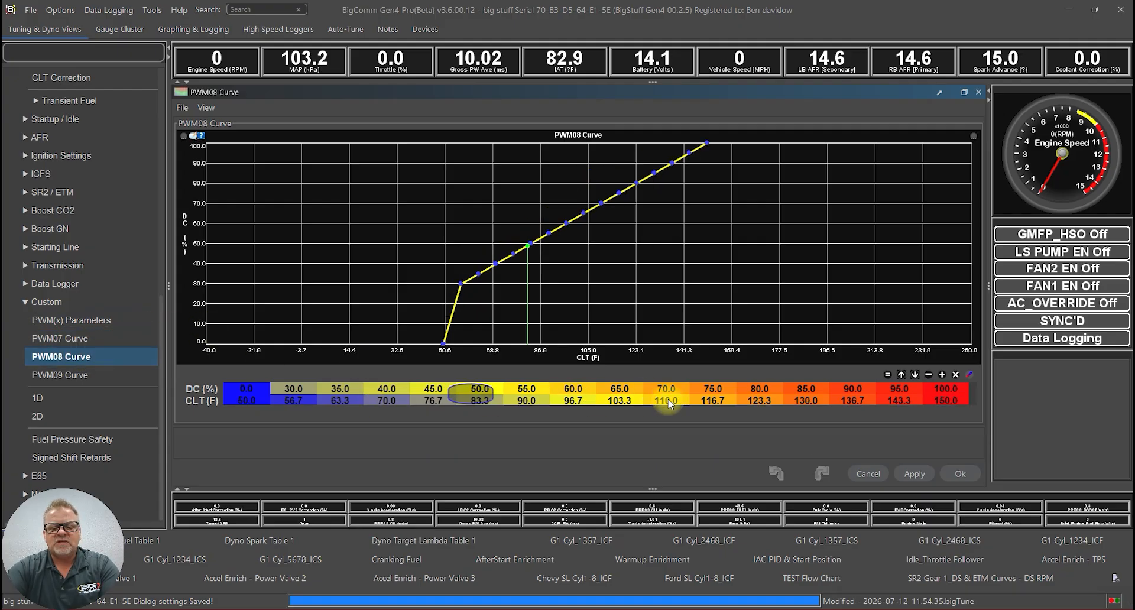
click(945, 401)
drag(945, 402, 301, 404)
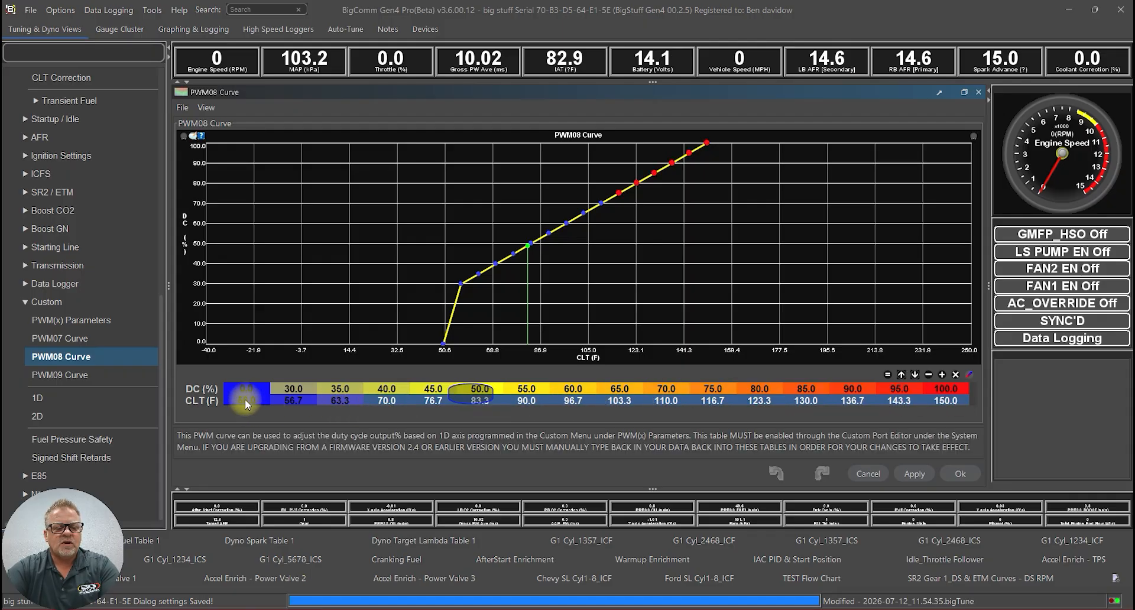
click(245, 401)
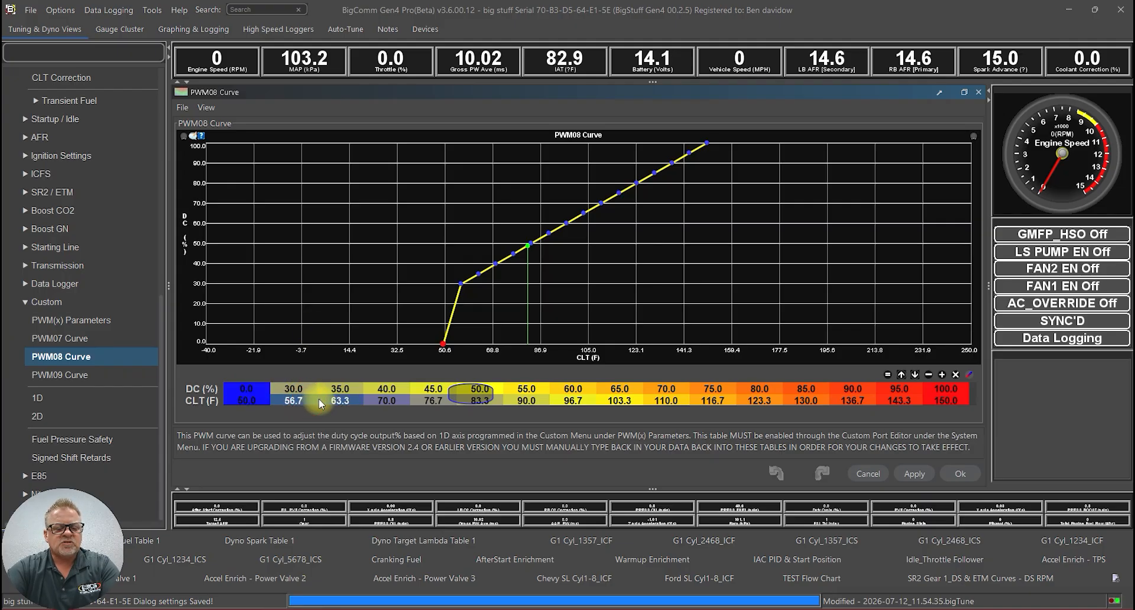
- Review the PWM08 curve's duty cycle values at low, middle and maximum temperatures, along with its full temperature row
drag(434, 390, 476, 391)
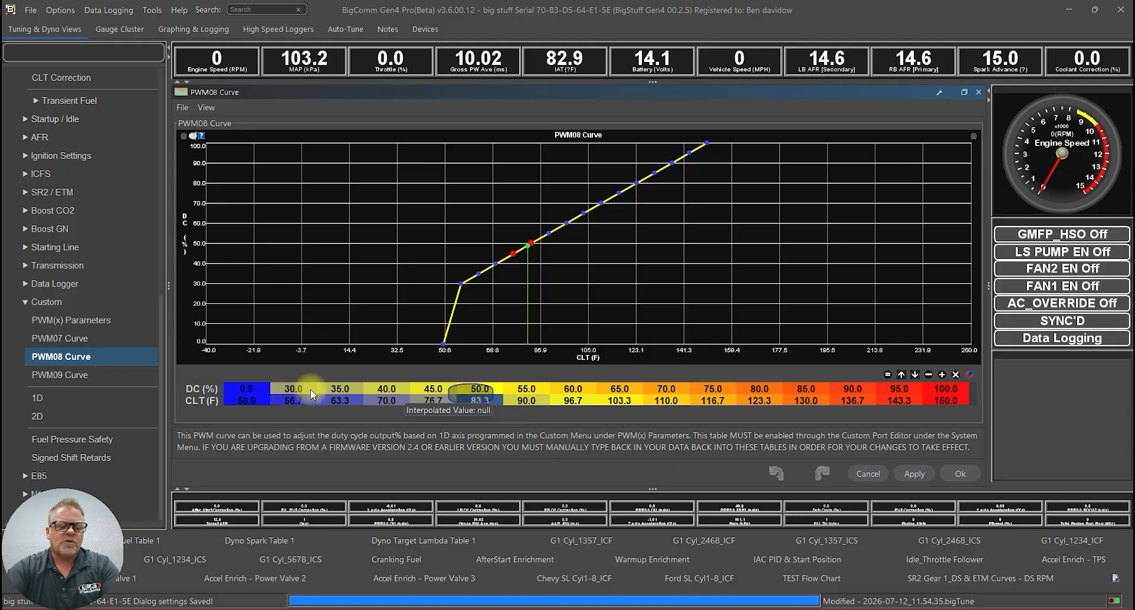
drag(310, 389, 434, 388)
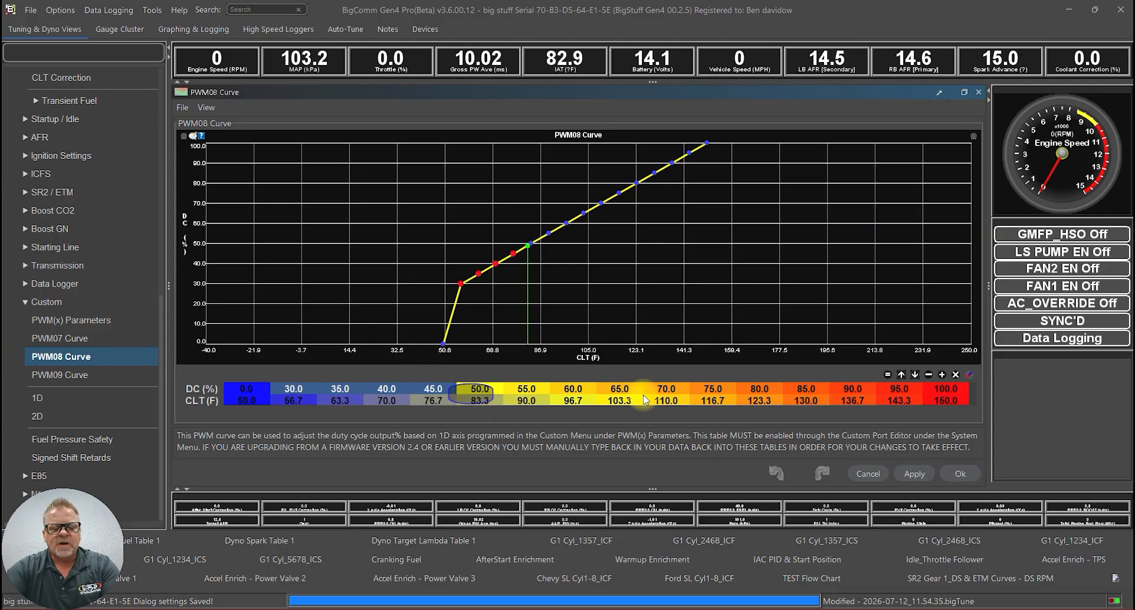
click(628, 397)
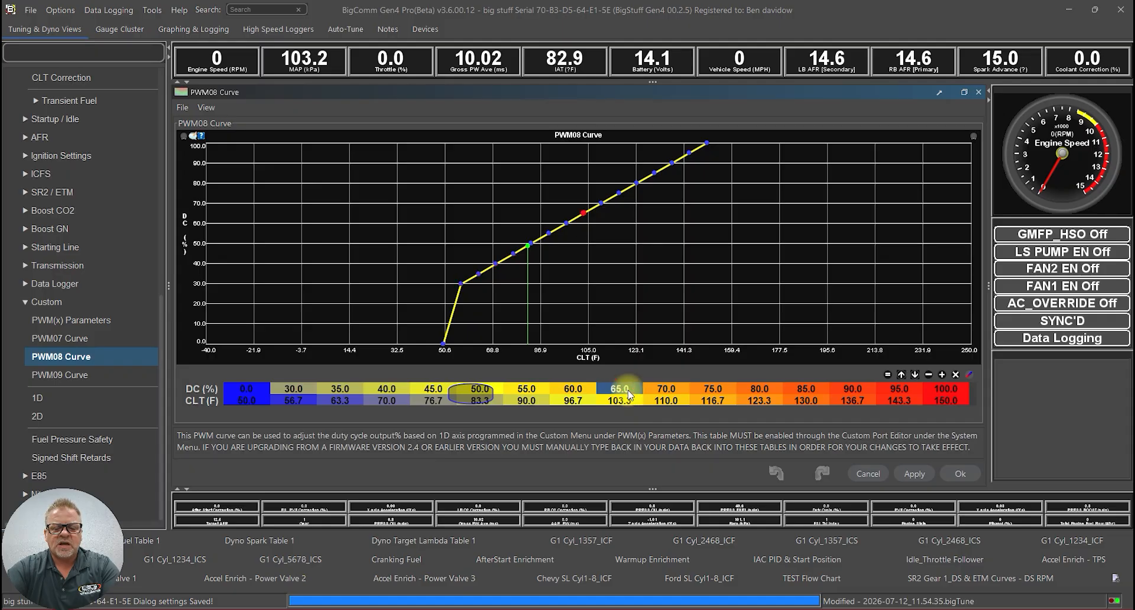
click(945, 400)
key(Up)
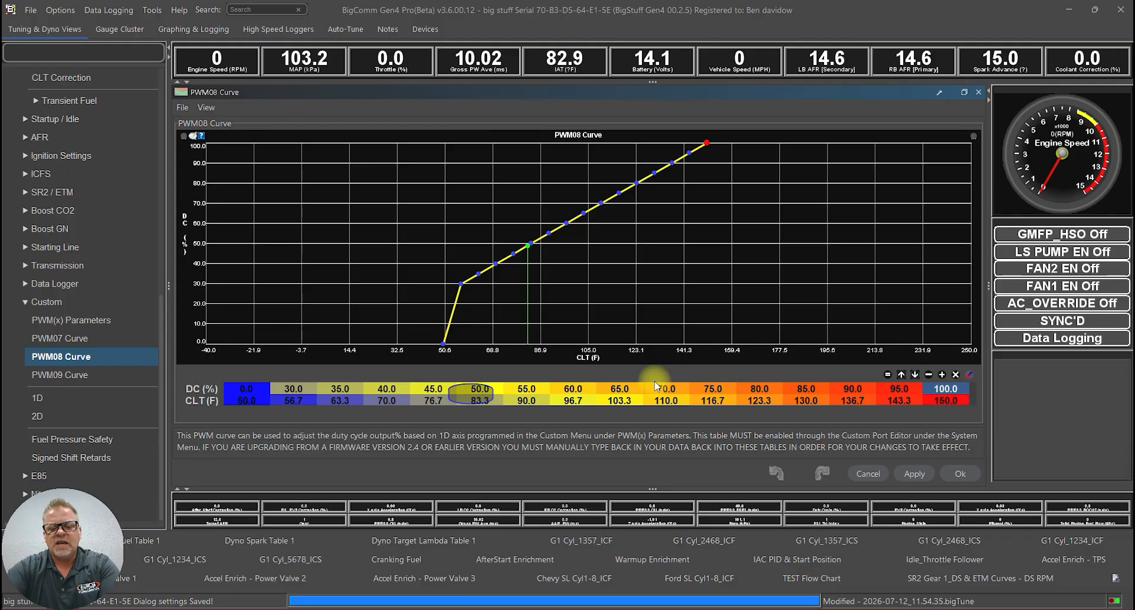
drag(257, 402, 941, 402)
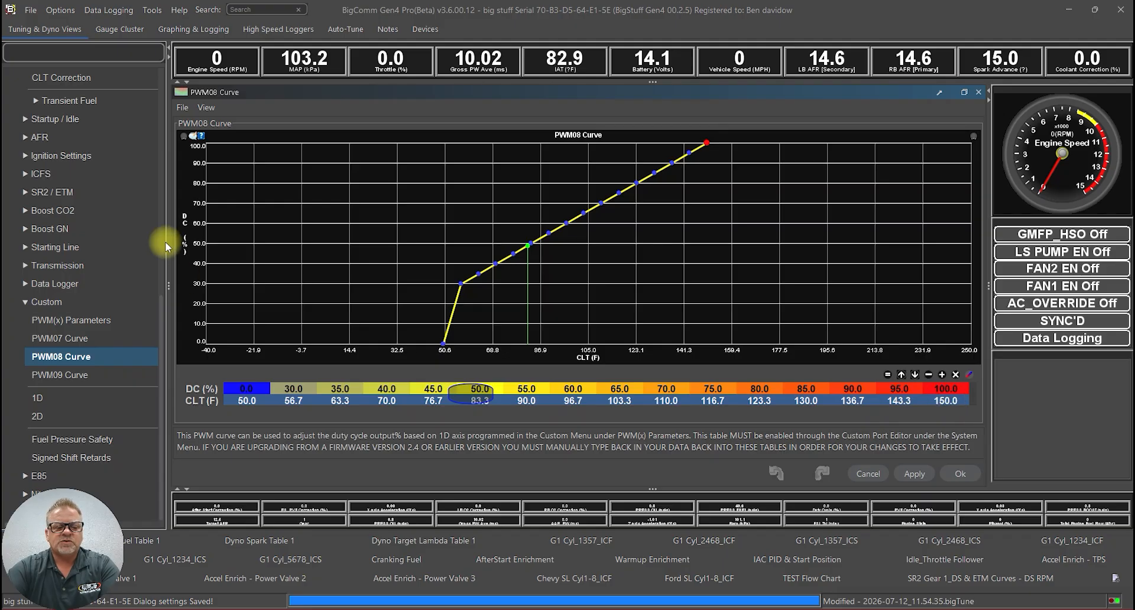
- Open the PWM(x) Parameters and select CLT (F) as the X axis data source for PWM07
click(82, 317)
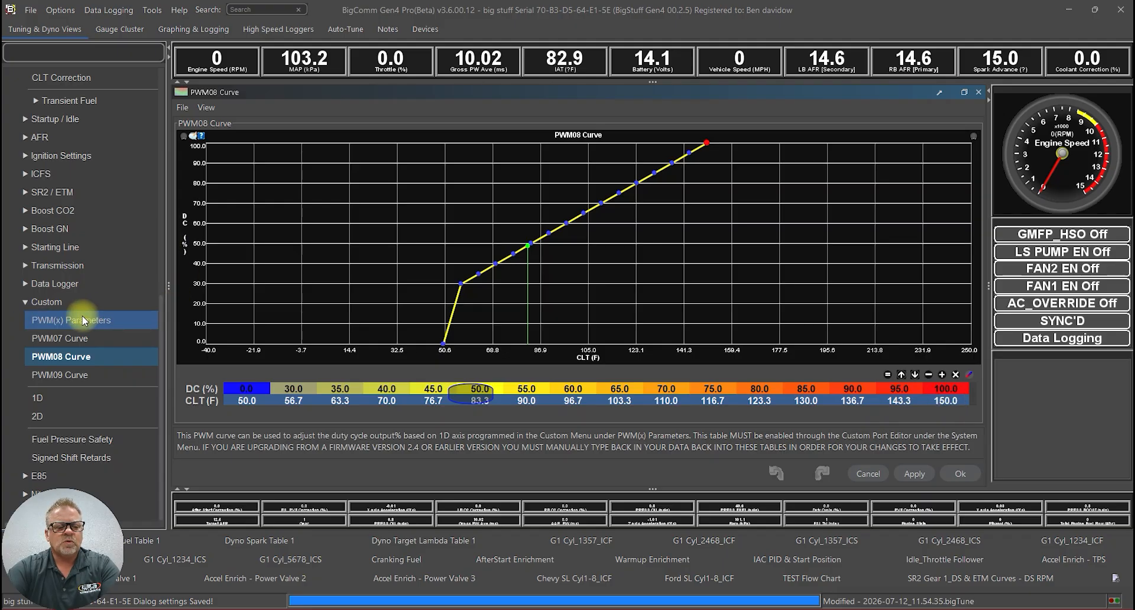
click(50, 303)
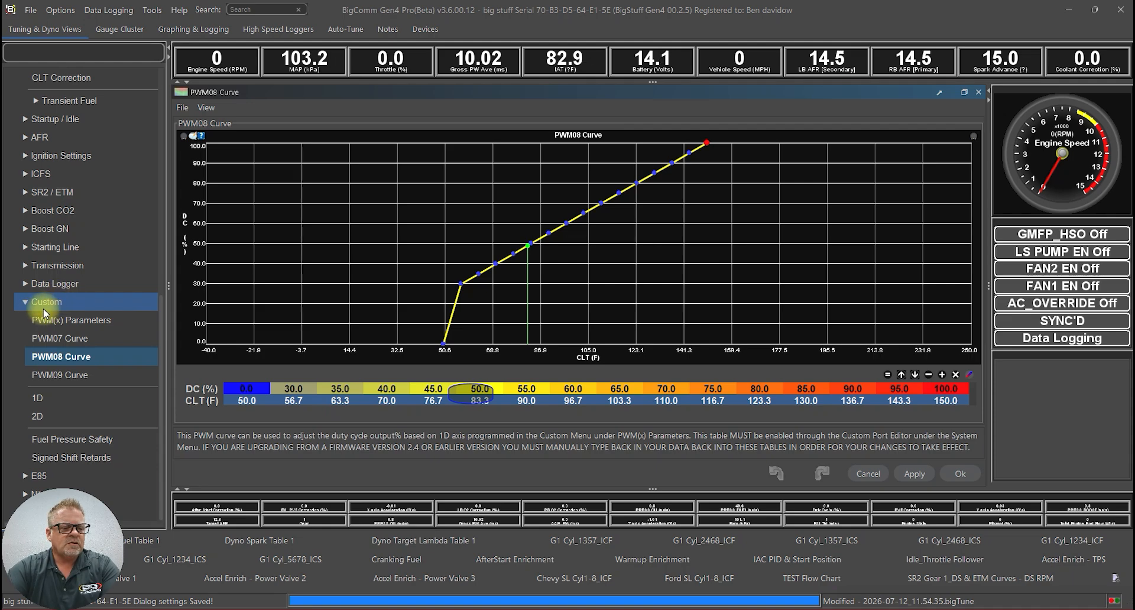
click(72, 320)
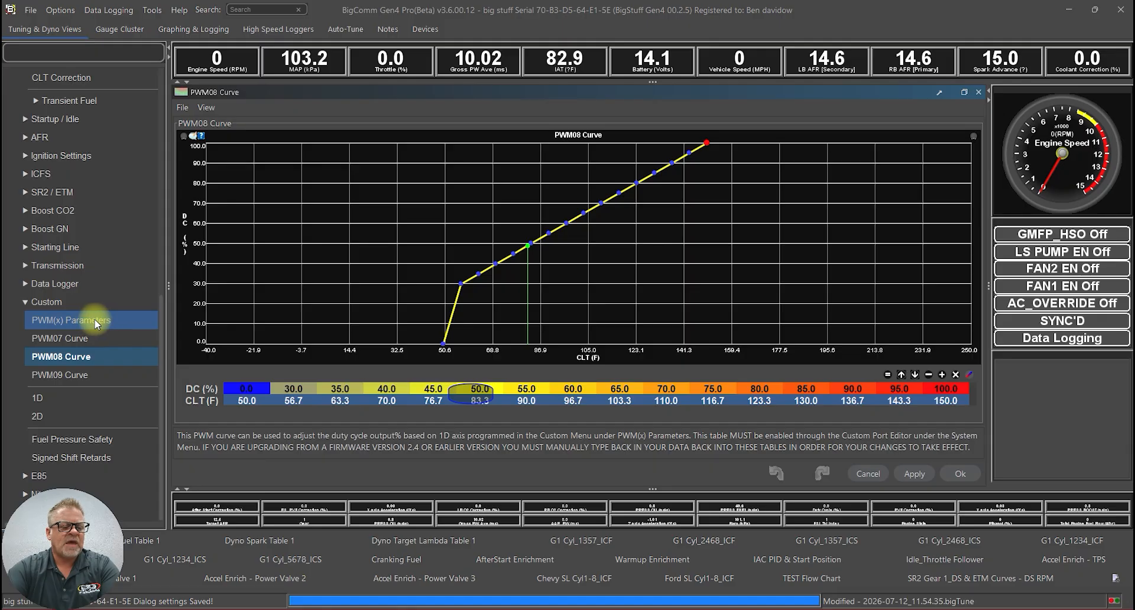
click(94, 321)
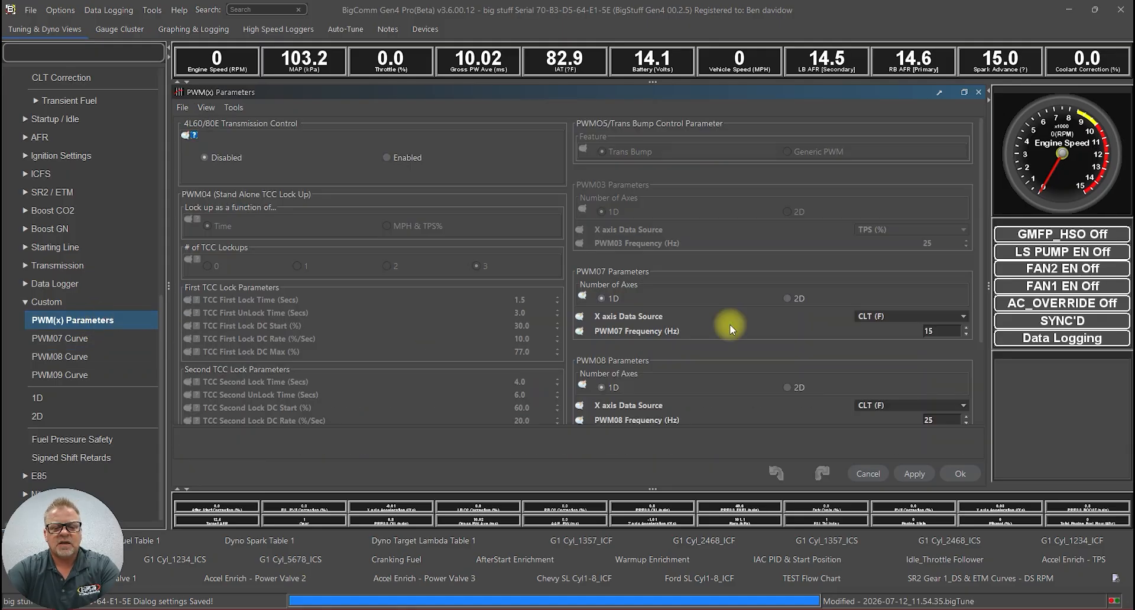
drag(978, 258, 975, 309)
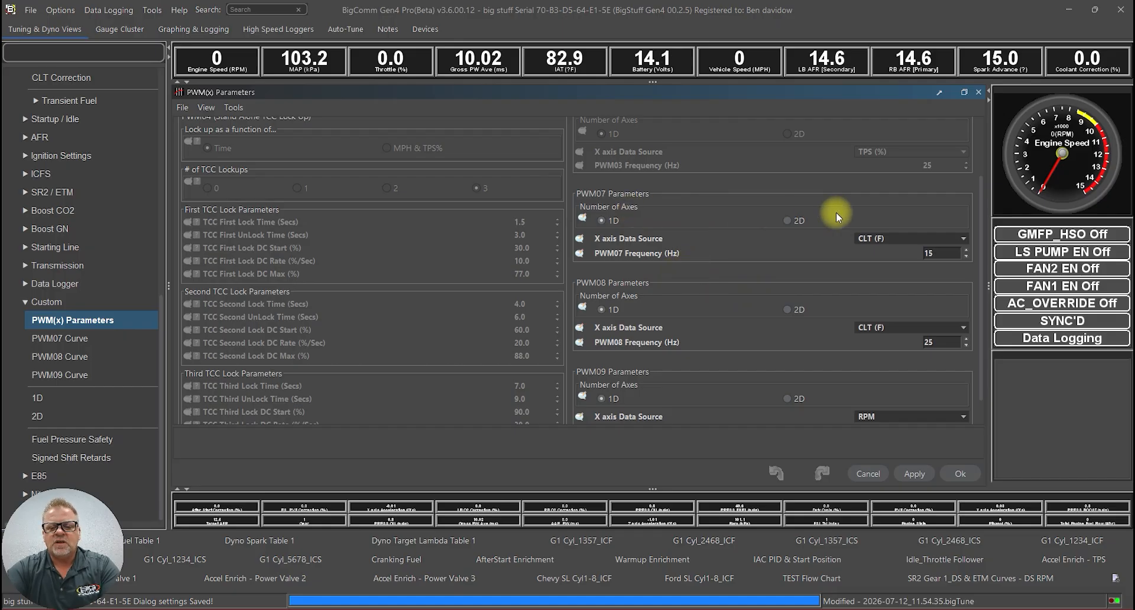
click(962, 239)
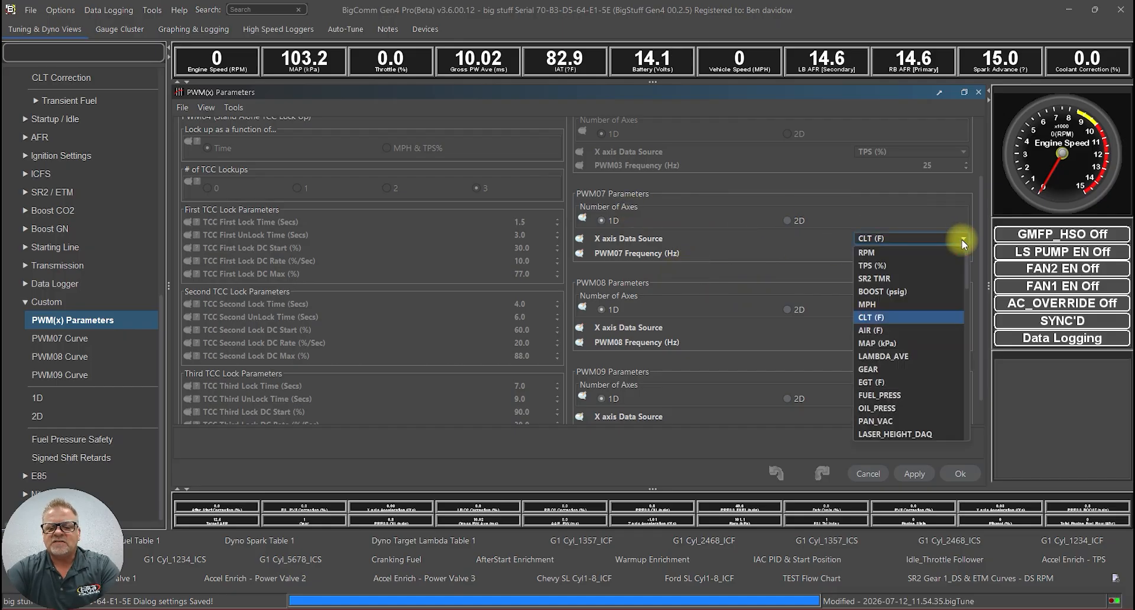
click(919, 317)
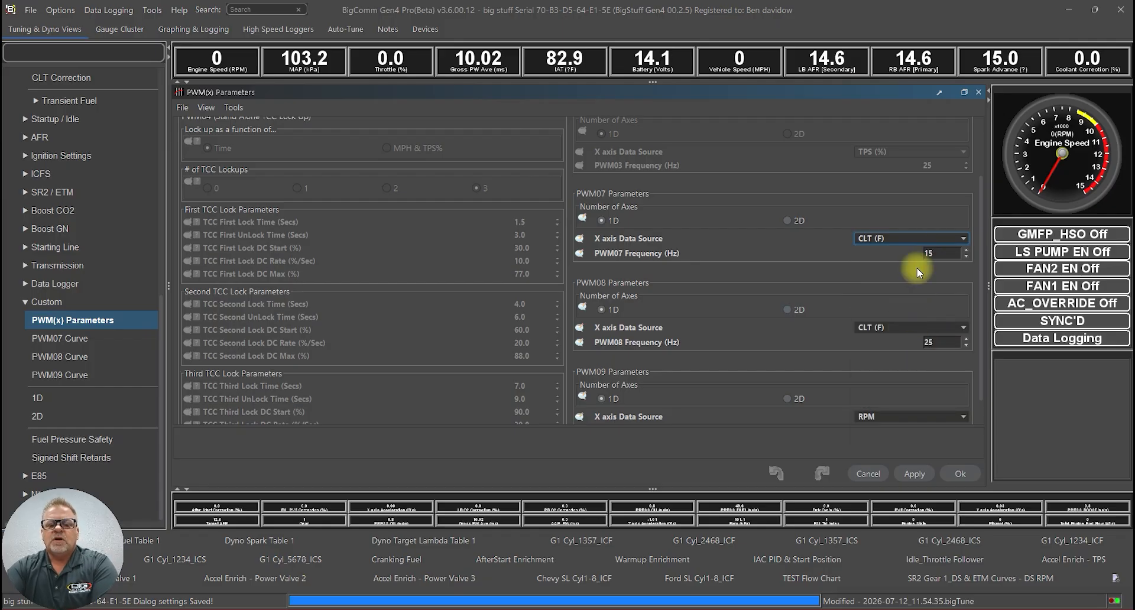
- Examine the available X axis data sources for PWM07 and keep CLT (F) selected
click(949, 244)
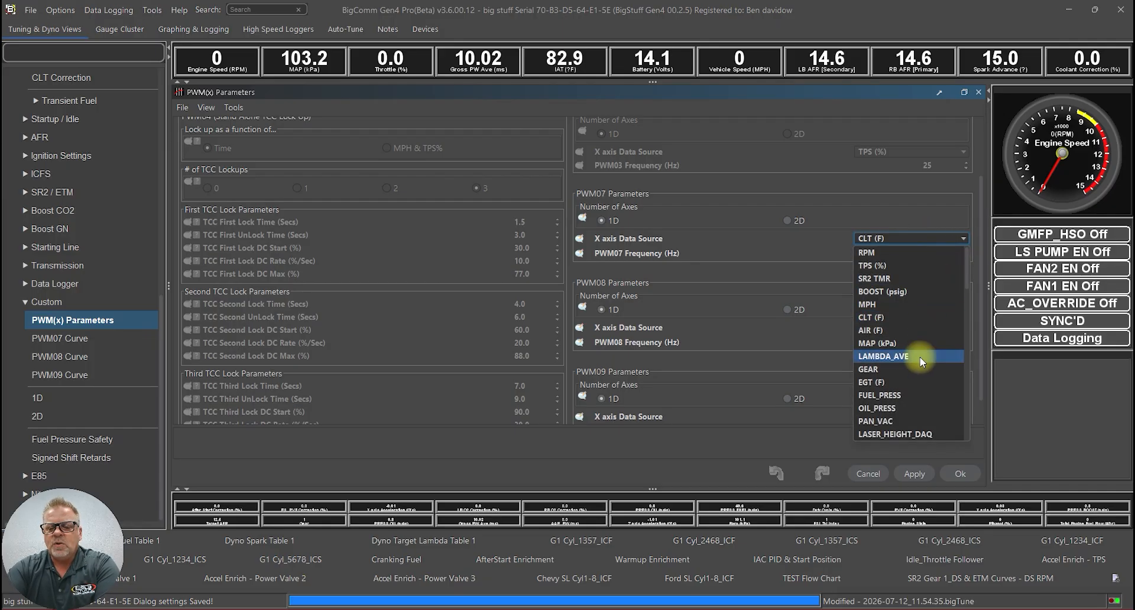
scroll(920, 332, down, 6)
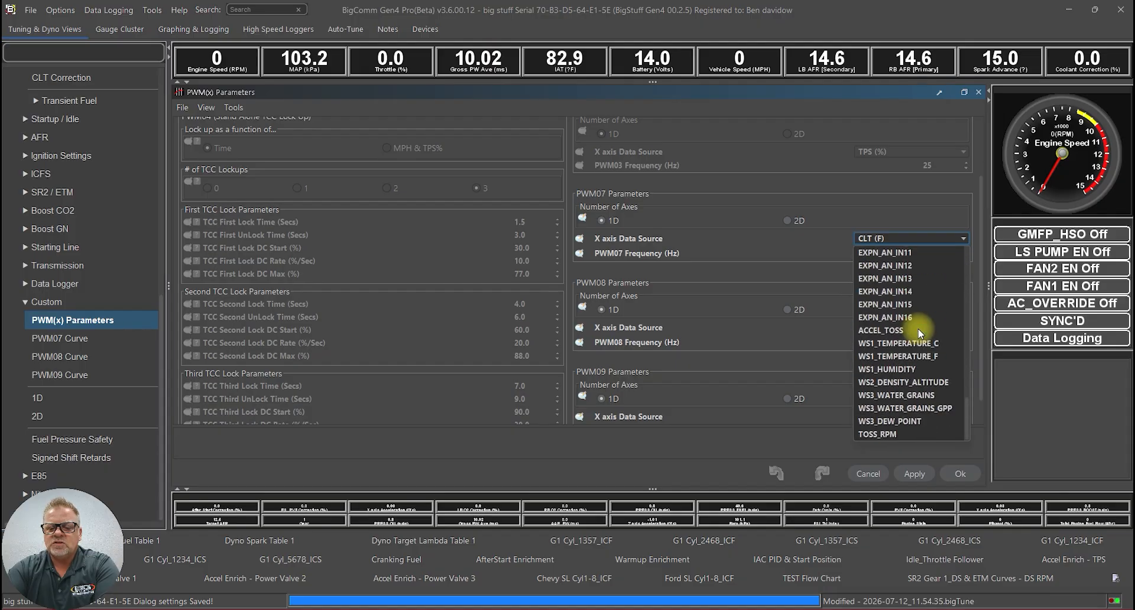
scroll(917, 328, up, 5)
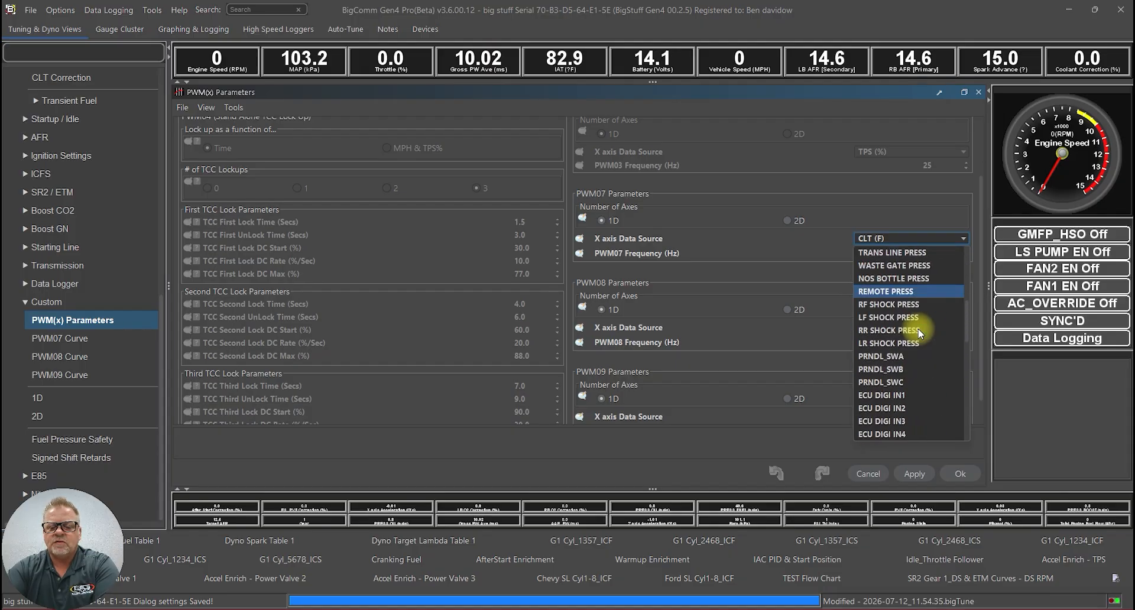
scroll(912, 358, up, 3)
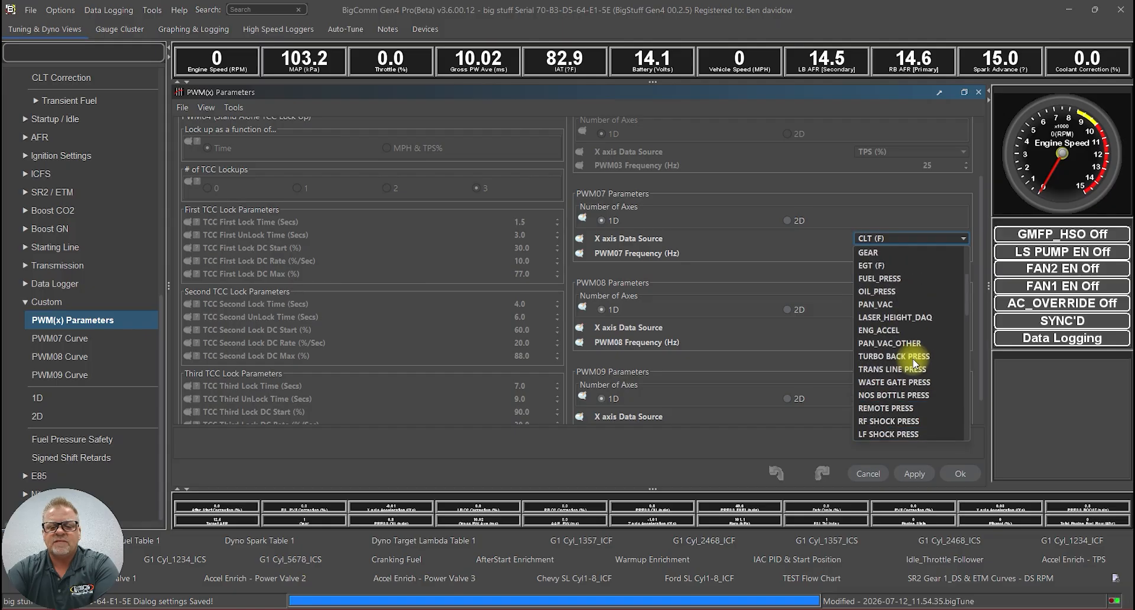
scroll(908, 369, up, 2)
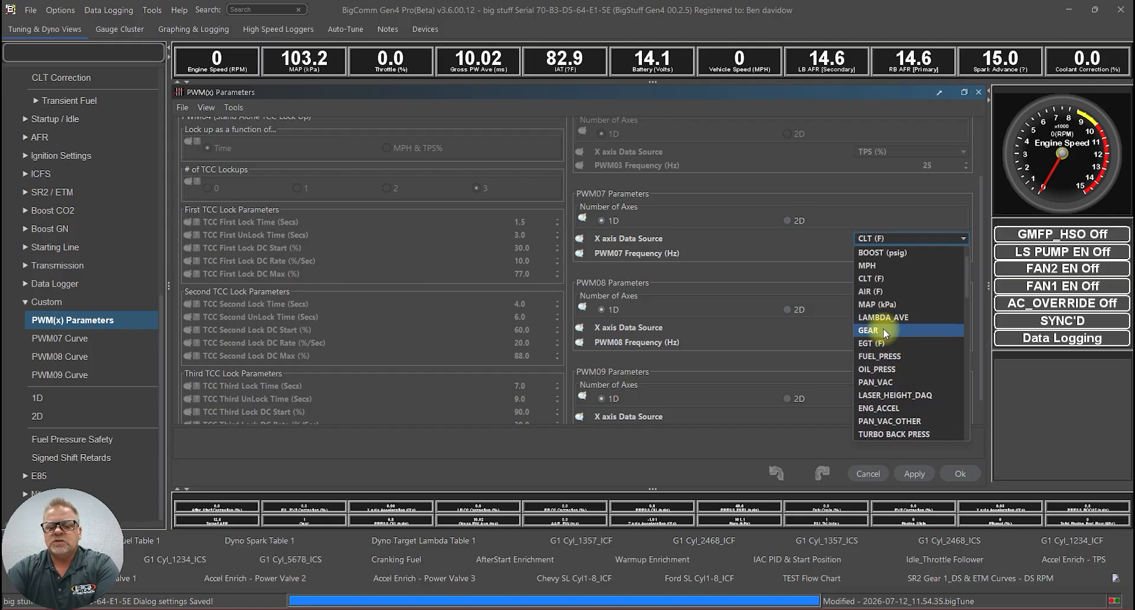
scroll(904, 290, up, 1)
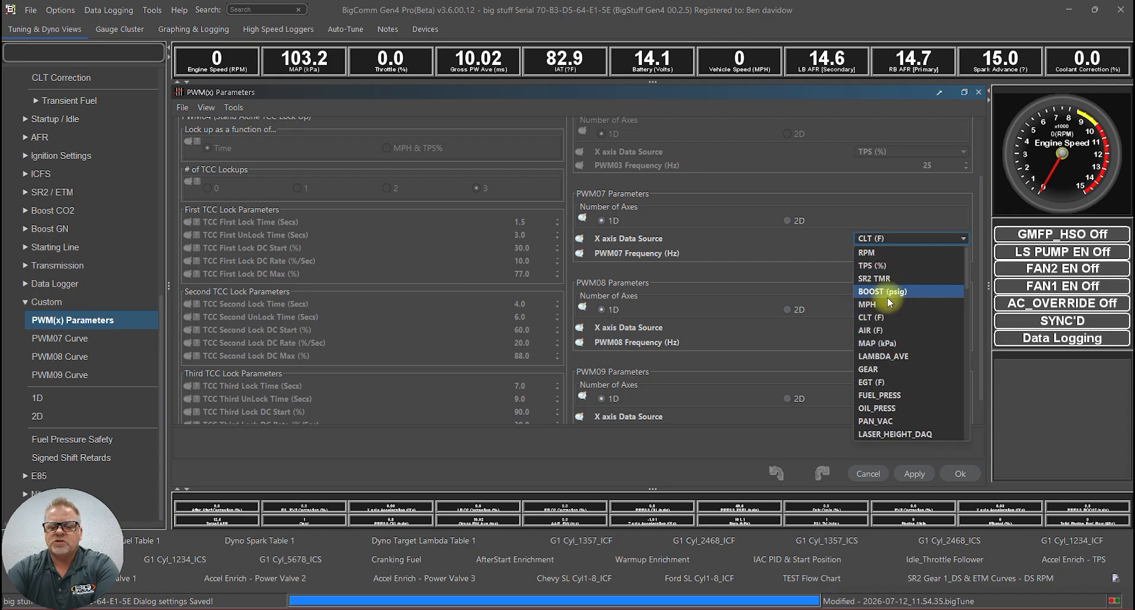
click(939, 318)
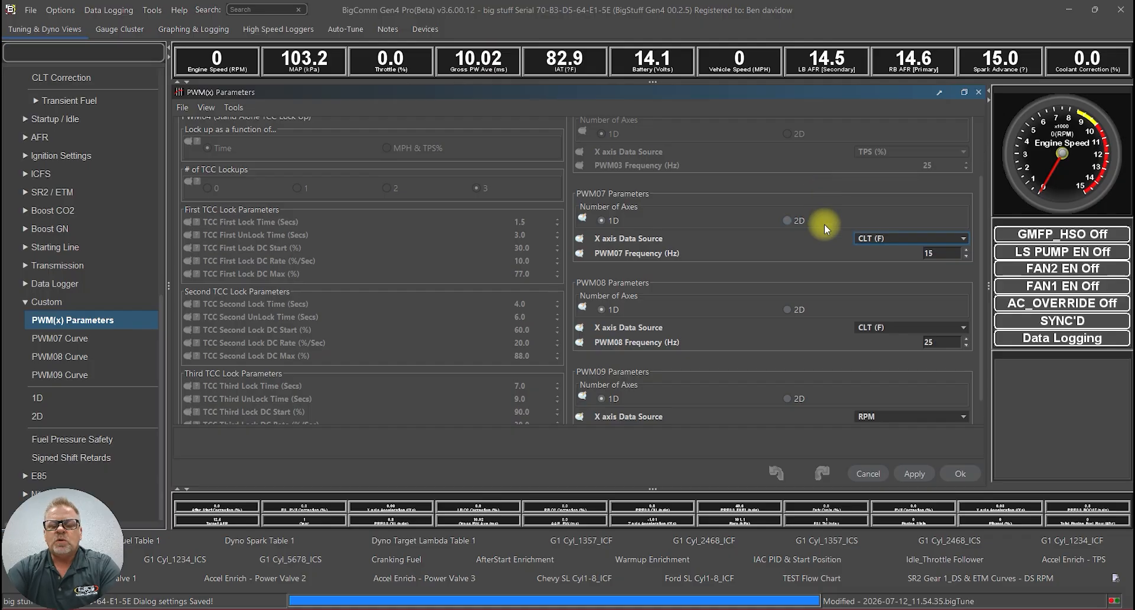
- Set PWM07's number of axes to 2D, apply the change and open the PWM07 Curve
click(786, 220)
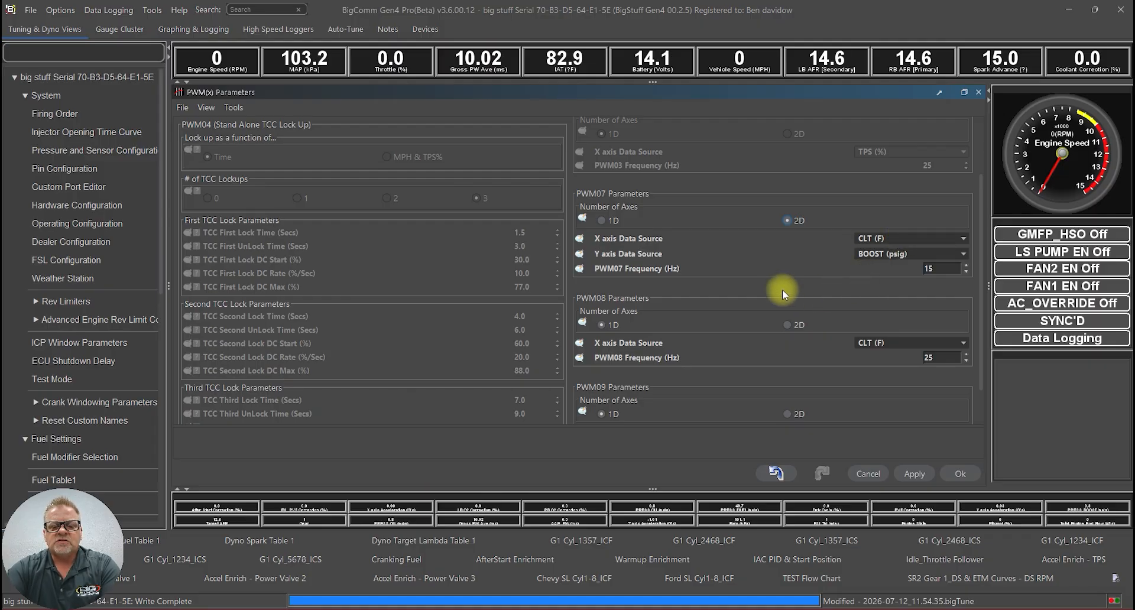
click(916, 475)
scroll(83, 299, down, 7)
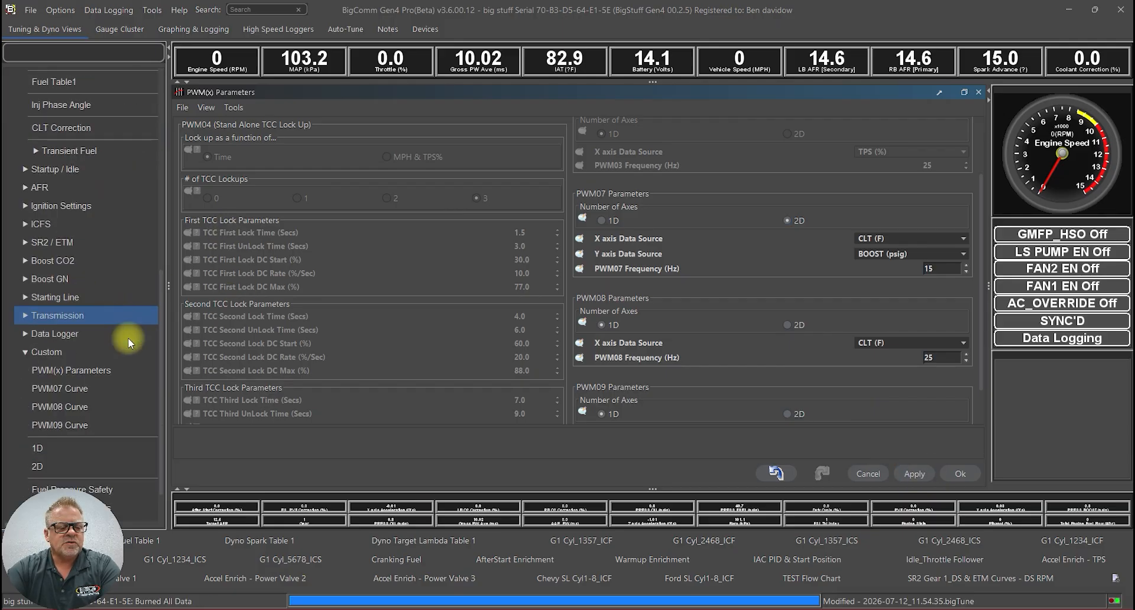
click(82, 387)
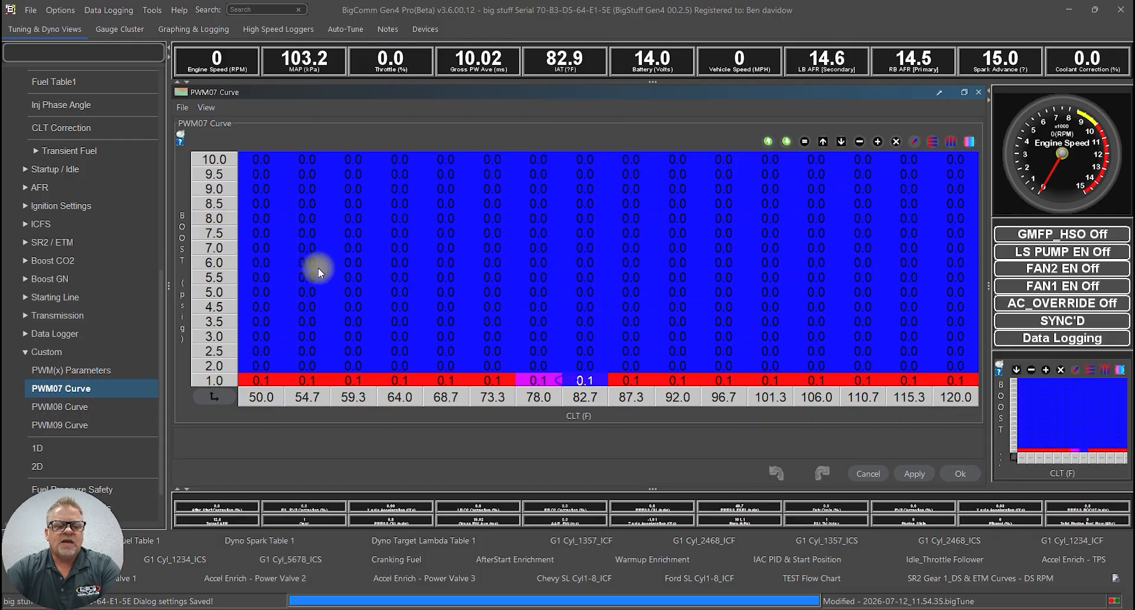
- Examine the 2D PWM07 table's 50.0 °F column, its 1.0 psi row and its low-temperature cells around 5.0 psi boost
drag(255, 166, 254, 365)
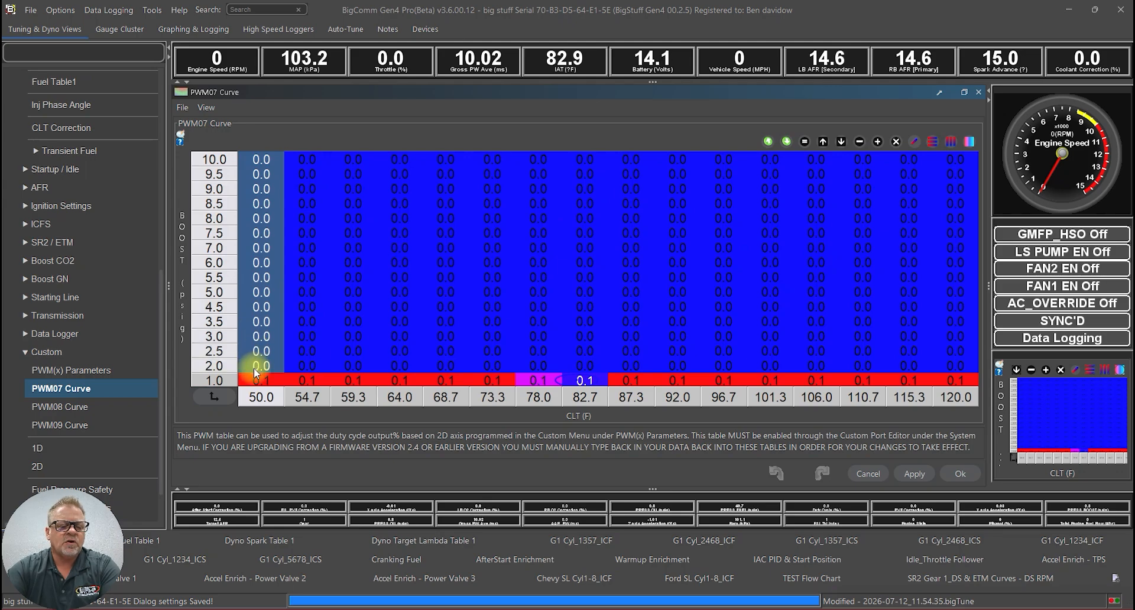
drag(263, 379, 958, 388)
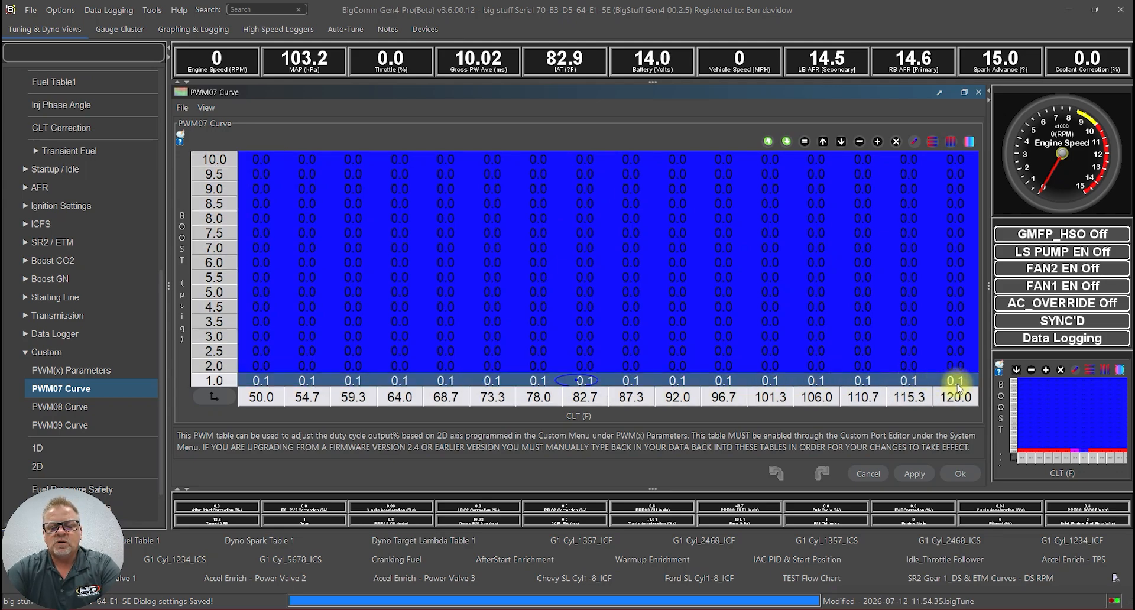
click(678, 336)
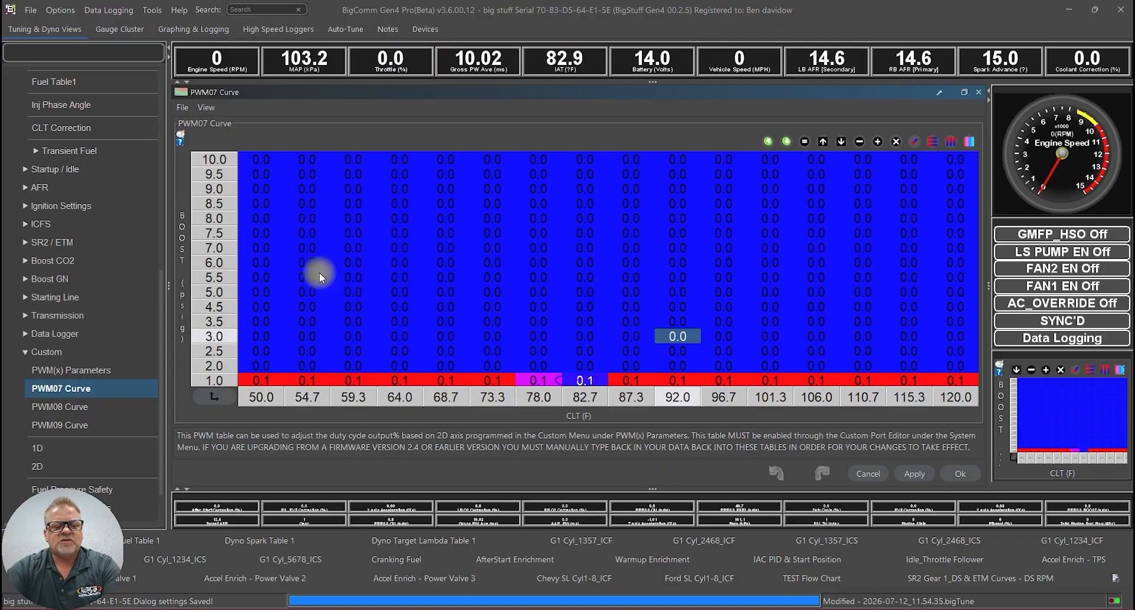
drag(268, 293, 512, 304)
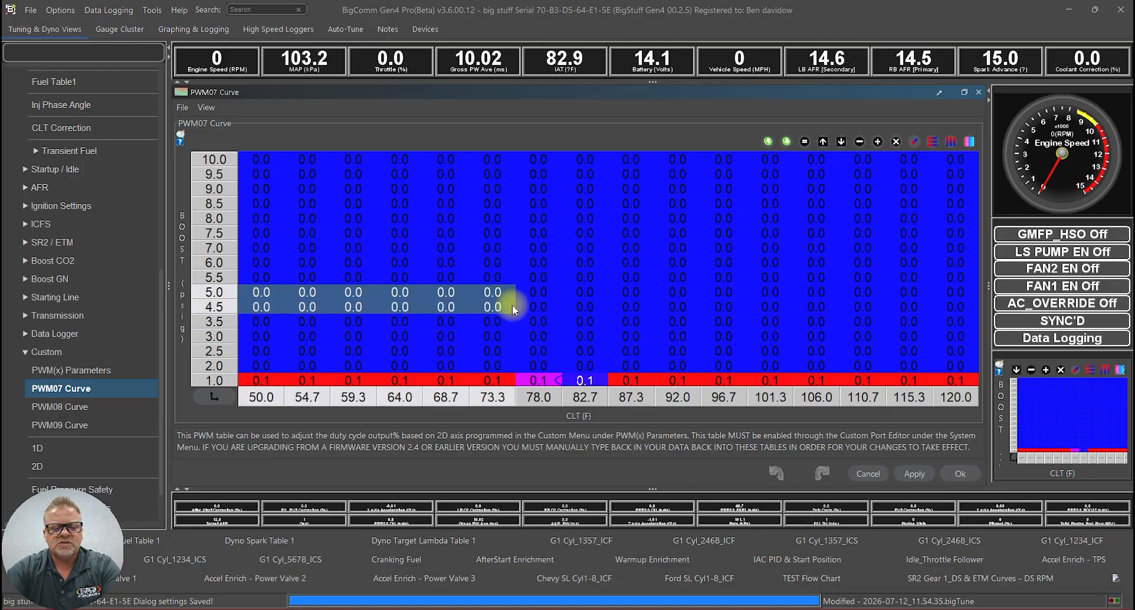
drag(512, 304, 265, 296)
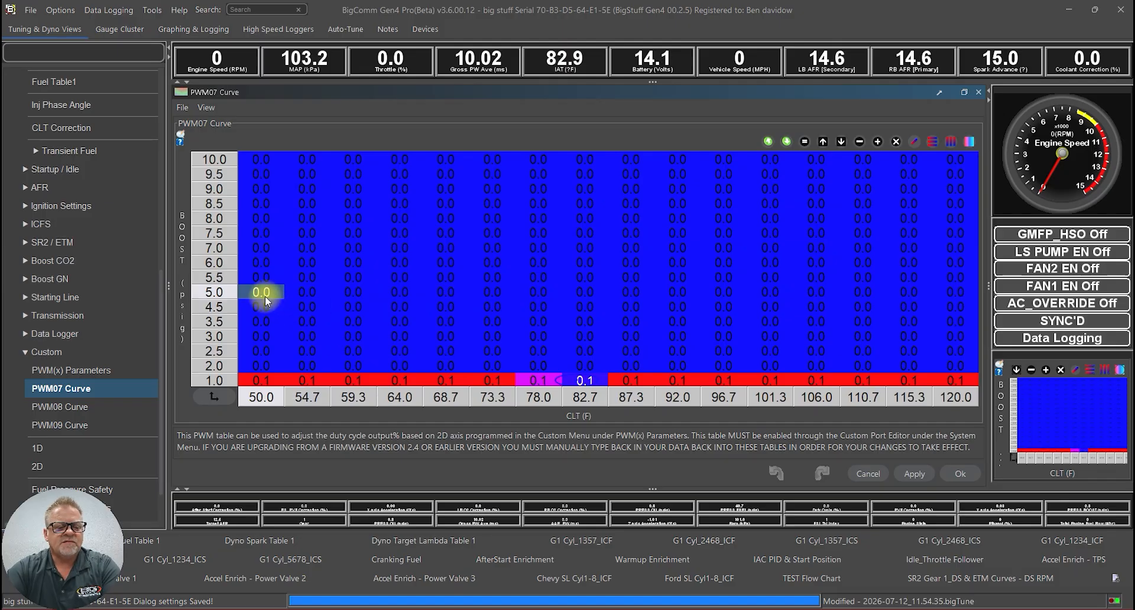
- Set the duty cycle to 30 for all boost rows from 1.0 to 5.0 psi in the 50.0 °F column
drag(265, 296, 263, 364)
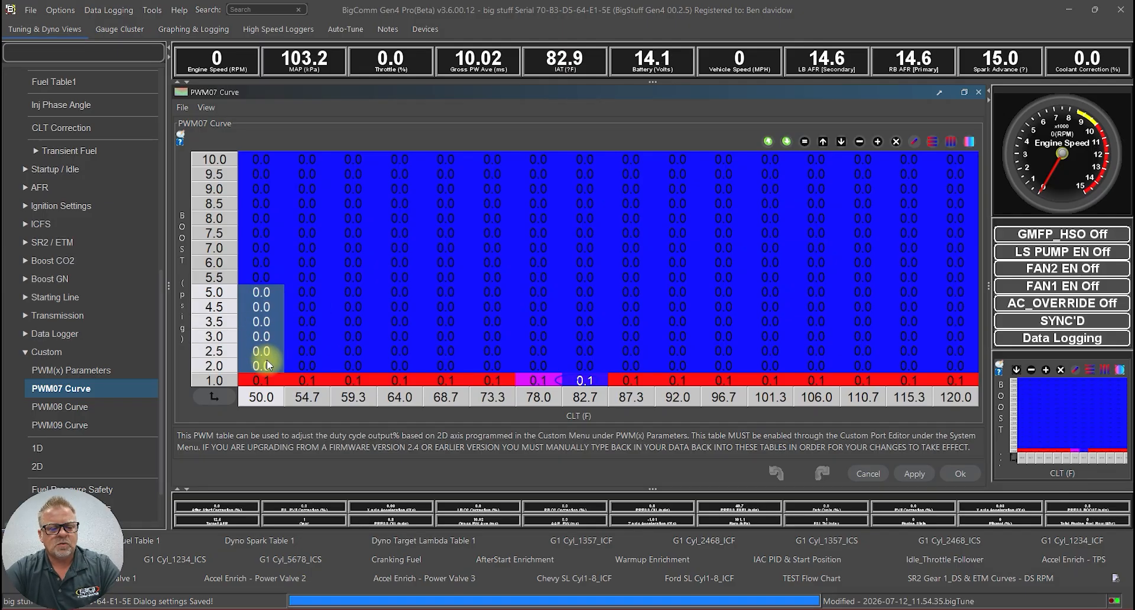
click(804, 140)
text(30)
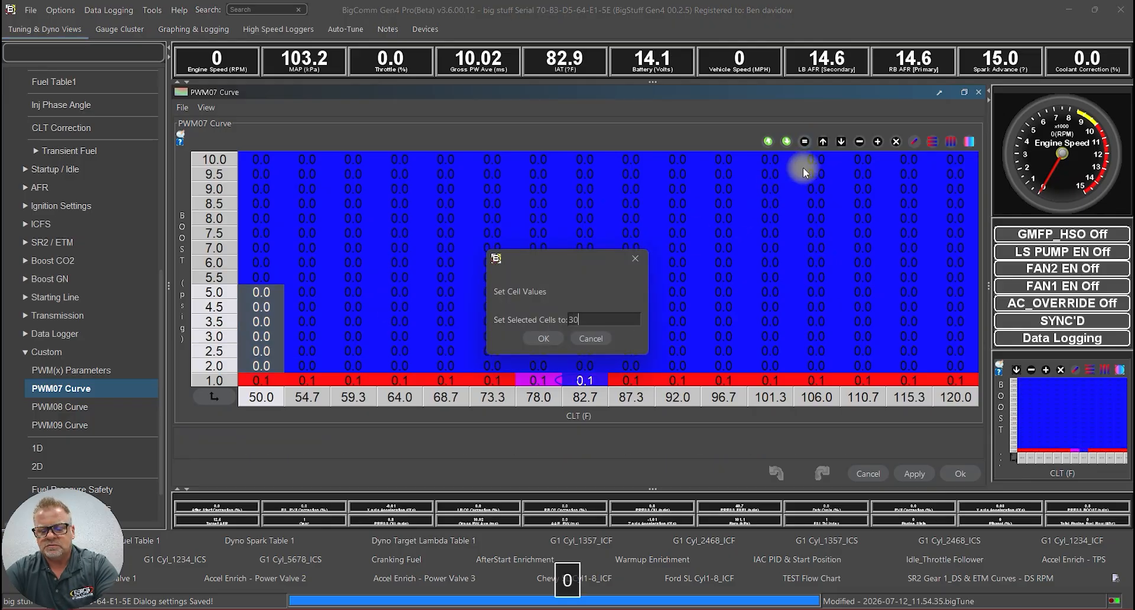
key(Return)
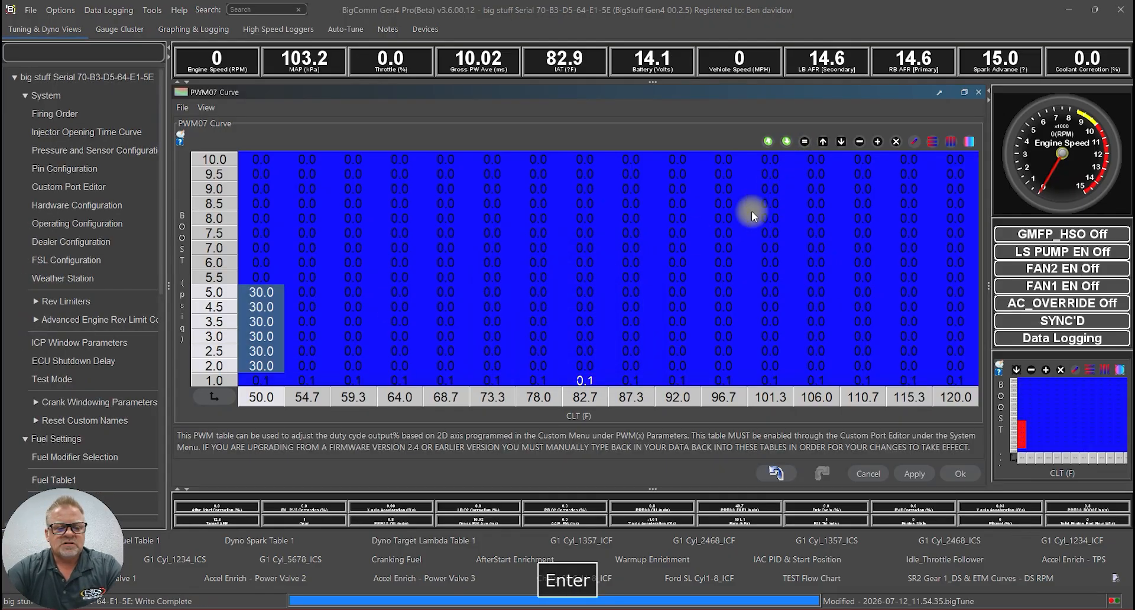
click(265, 303)
drag(264, 294, 264, 380)
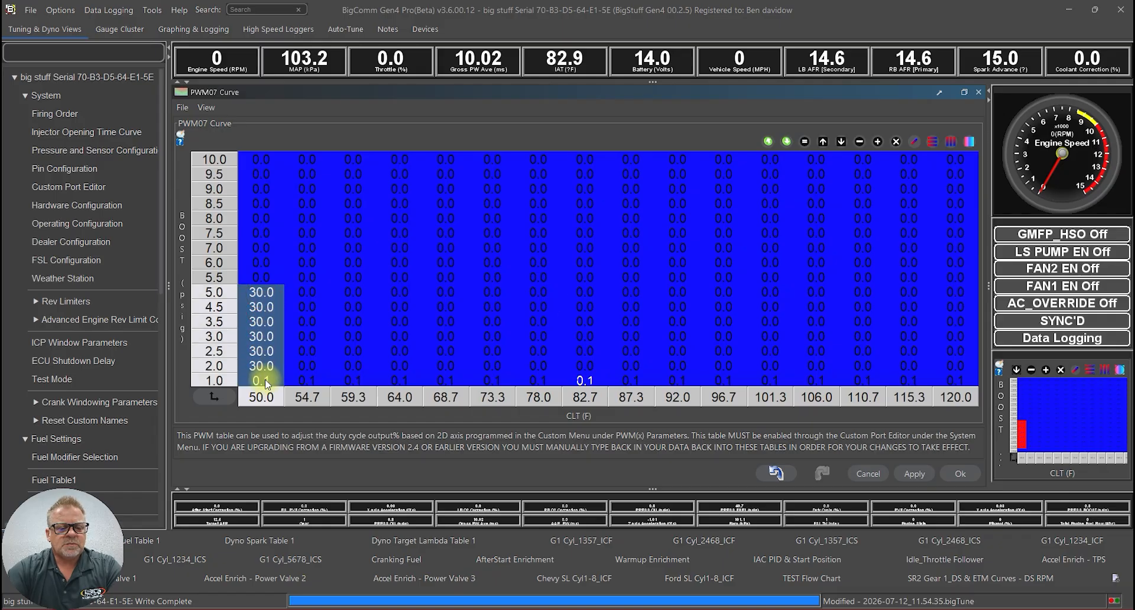
click(804, 140)
text(30)
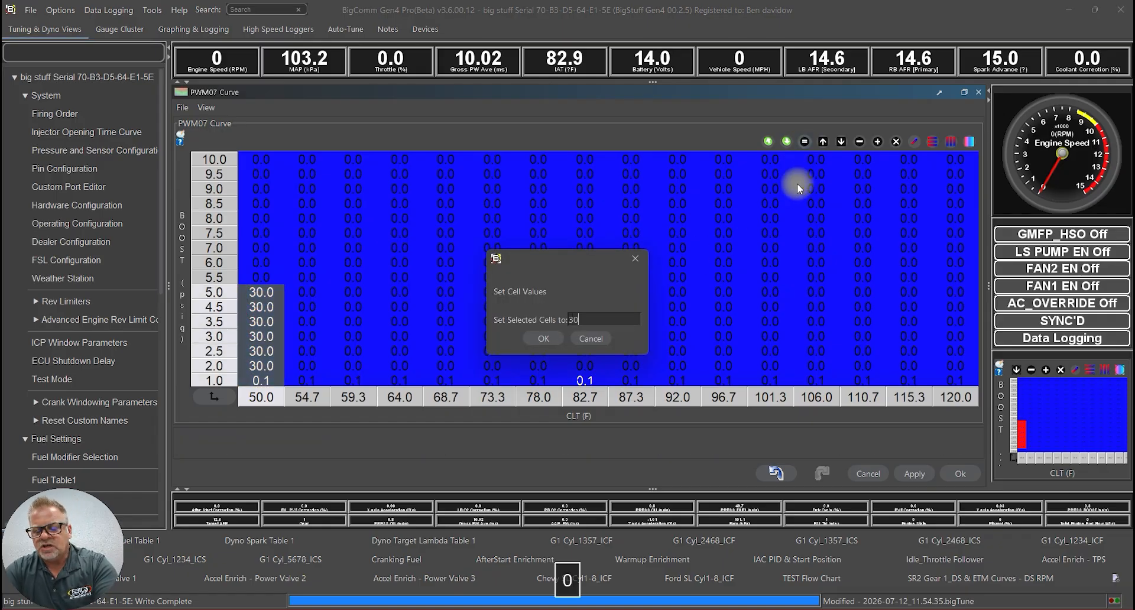
key(Return)
click(605, 264)
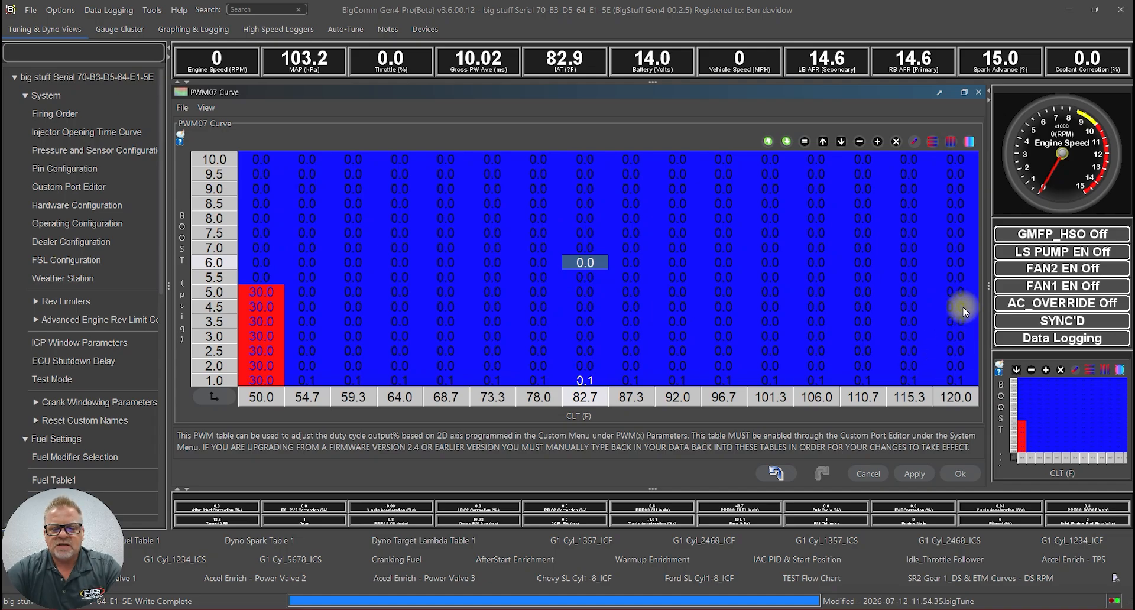
- Set the duty cycle to 100 for the boost rows from 1.0 to 4.5 psi in the 120.0 °F column
drag(965, 305, 965, 393)
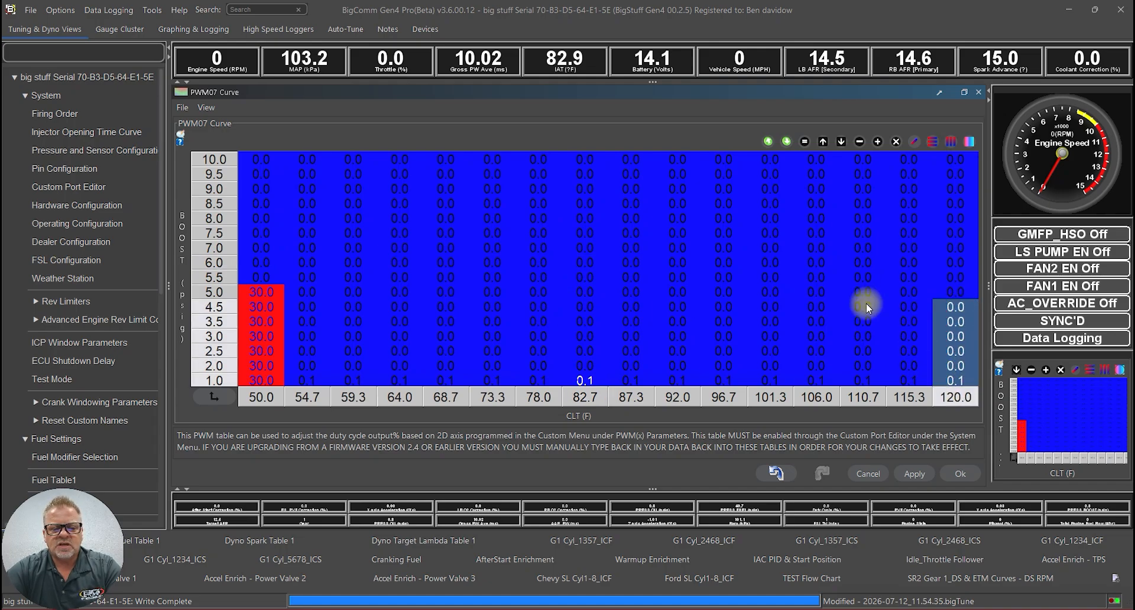
click(804, 142)
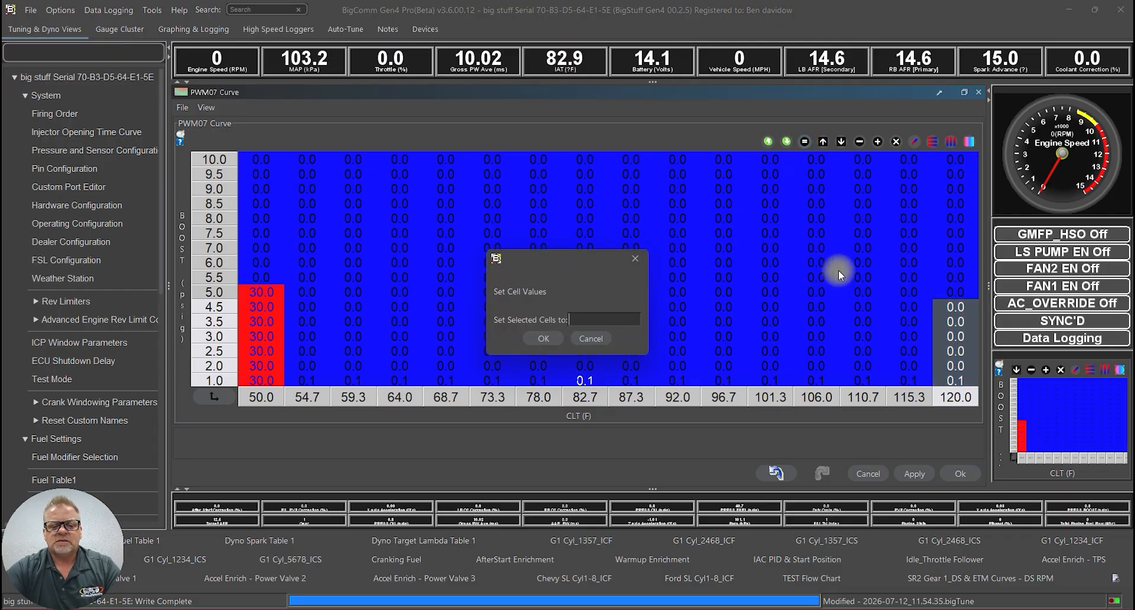
text(100)
key(Return)
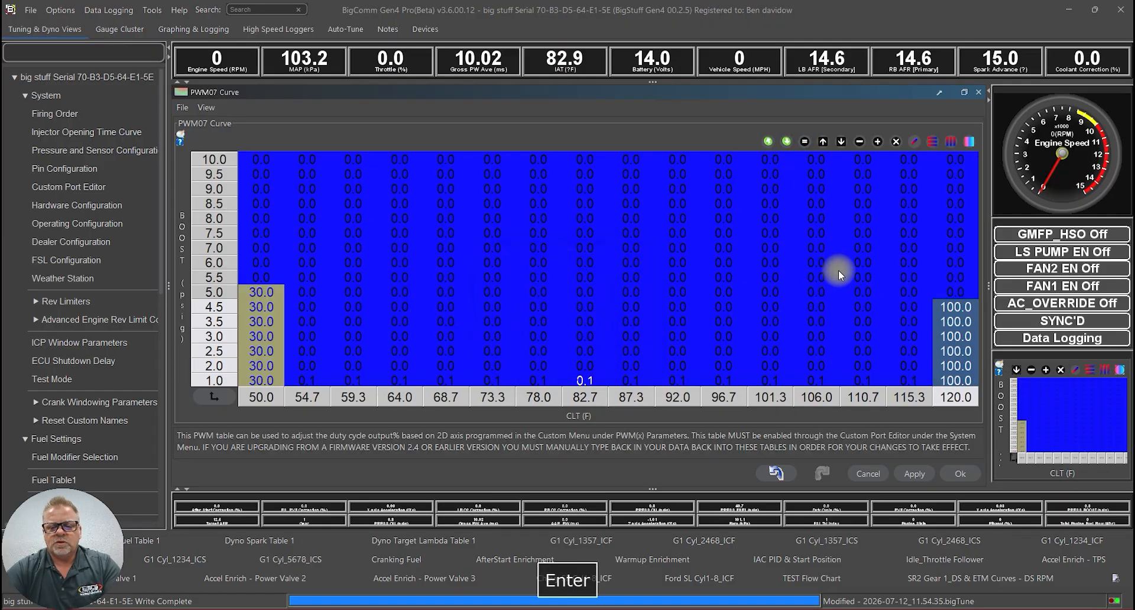
- Interpolate the duty cycle horizontally from 50.0 to 120.0 °F across the 1.0 to 5.0 psi boost rows
drag(261, 292, 260, 382)
drag(310, 289, 956, 380)
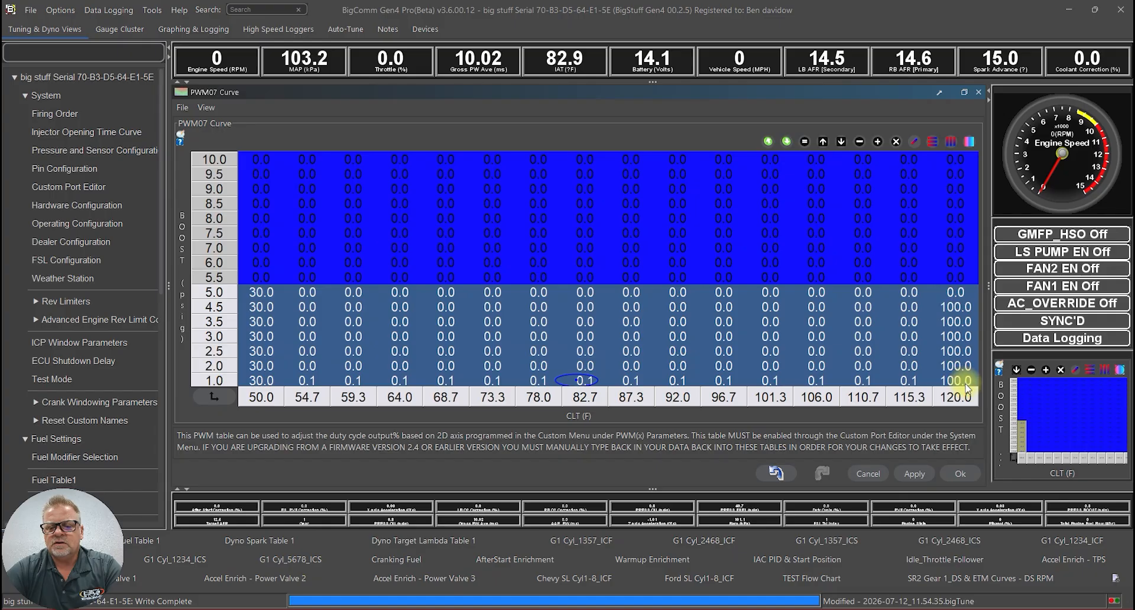
click(932, 140)
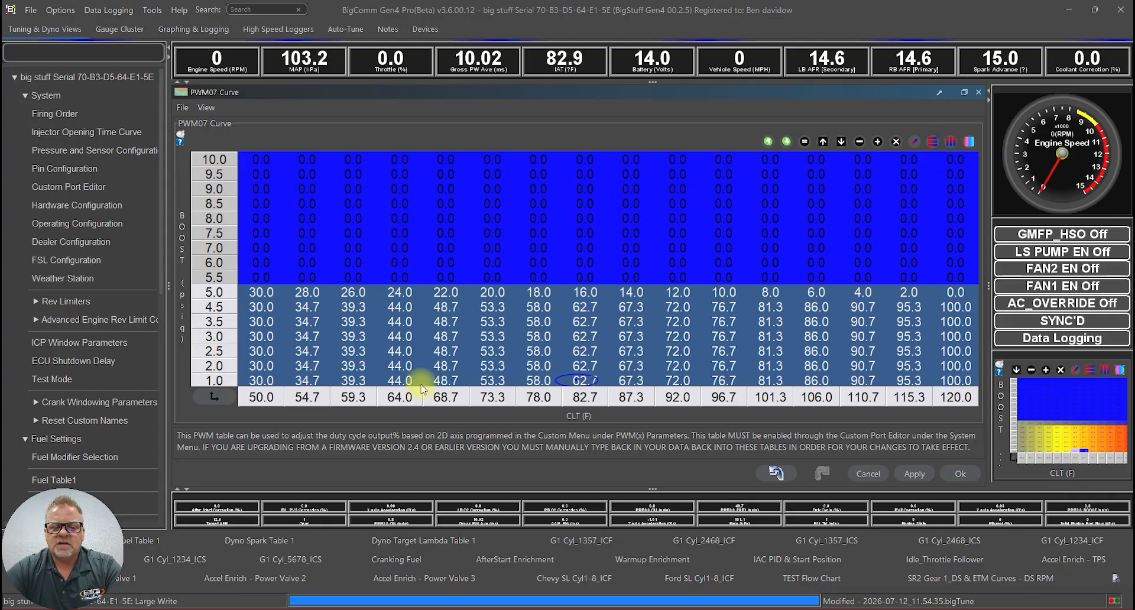
click(400, 351)
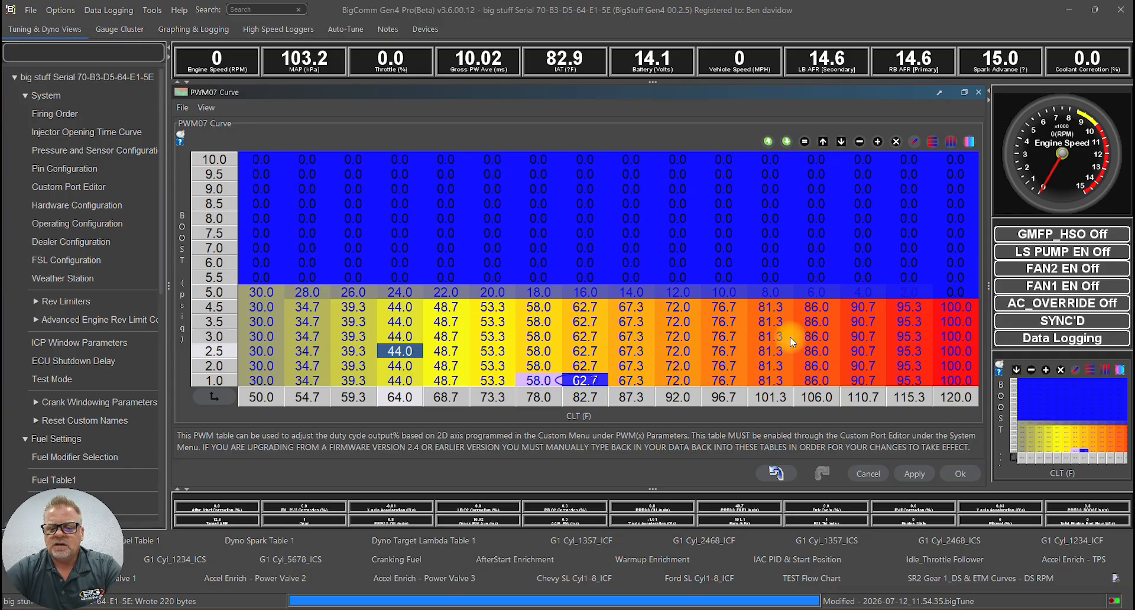
drag(262, 296, 400, 381)
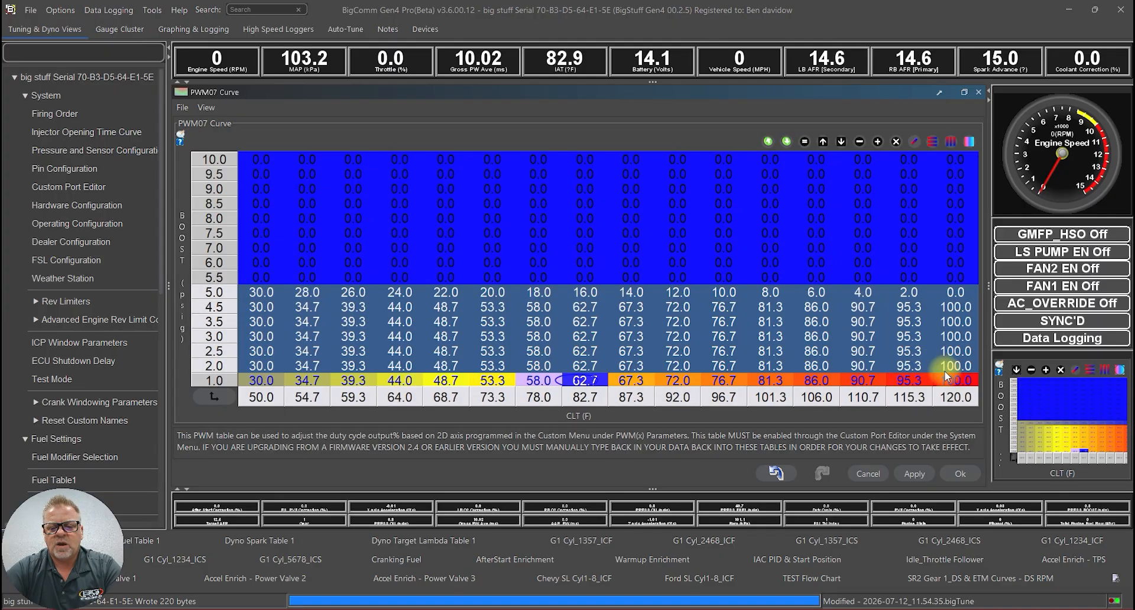
click(451, 291)
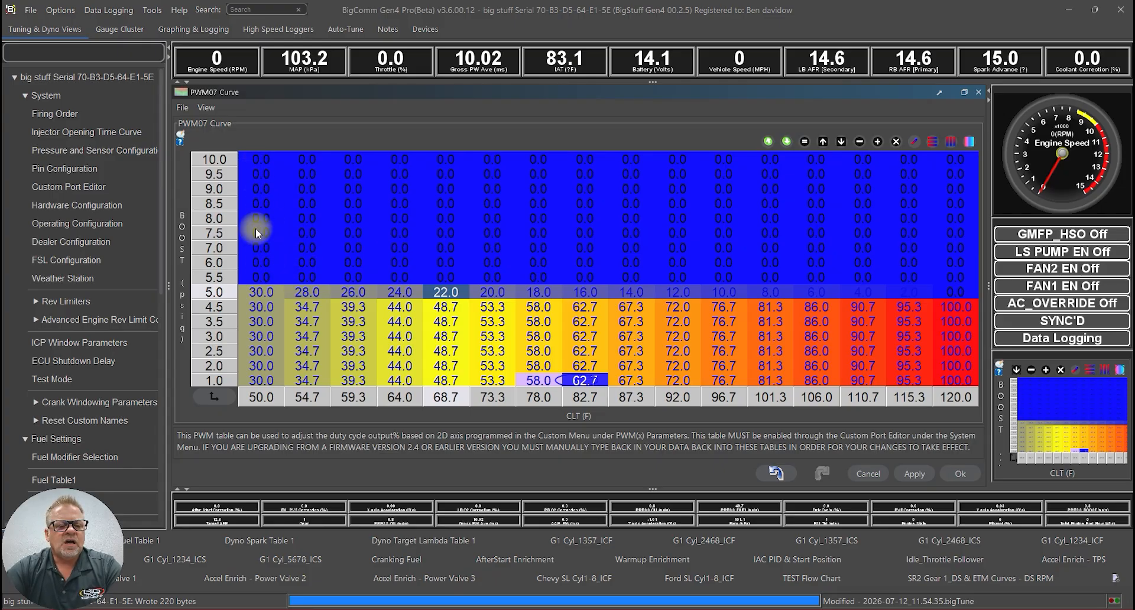
- Set the duty cycle to 100 in the cell at 10.0 psi boost and 50.0 °F
click(262, 161)
text(100)
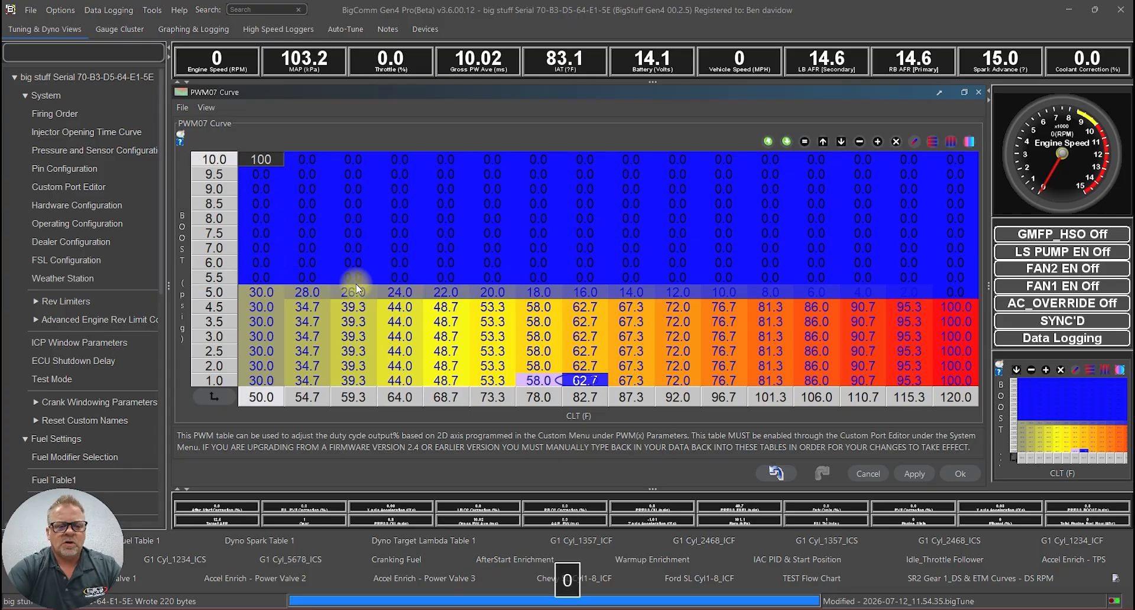
key(Return)
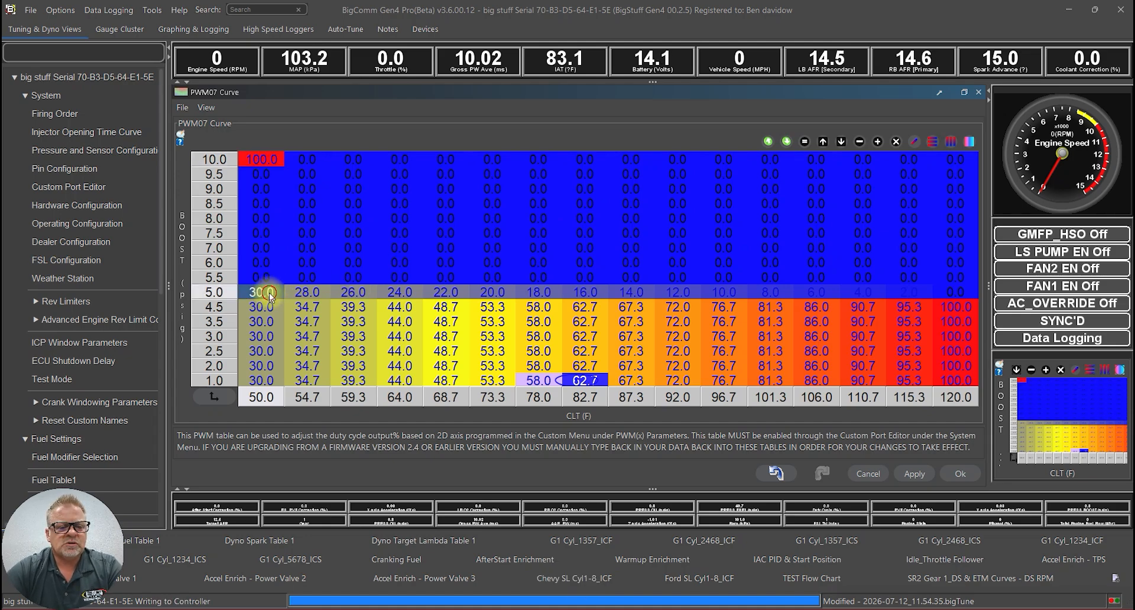
- Interpolate the 50.0 °F column's duty cycle vertically between the 5.0 and 10.0 psi boost rows
drag(277, 291, 266, 172)
click(265, 172)
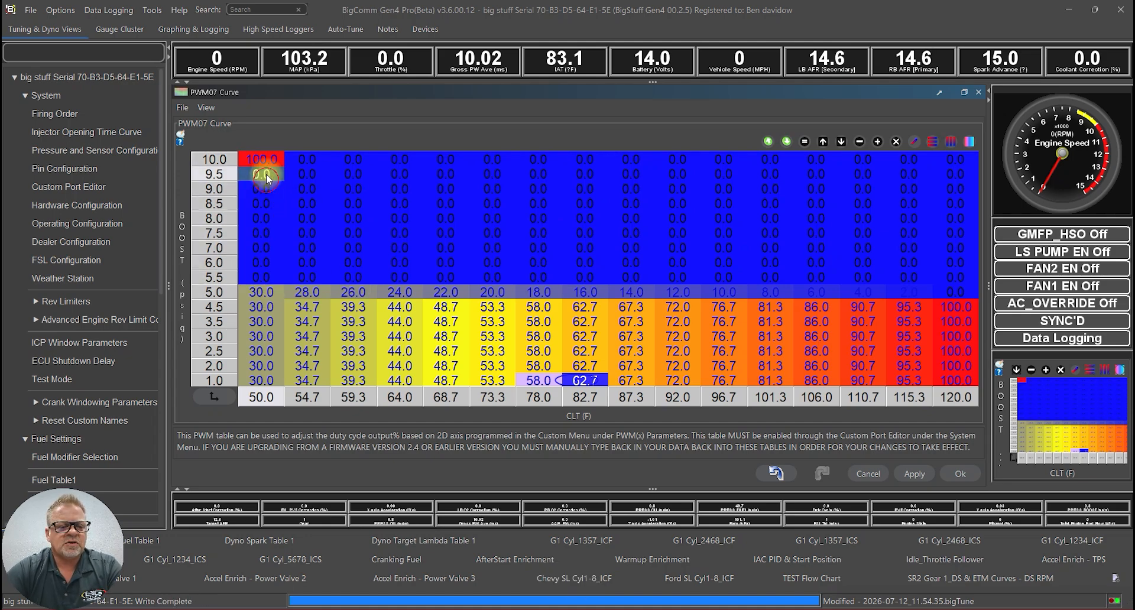
click(267, 160)
drag(262, 287, 274, 167)
click(937, 141)
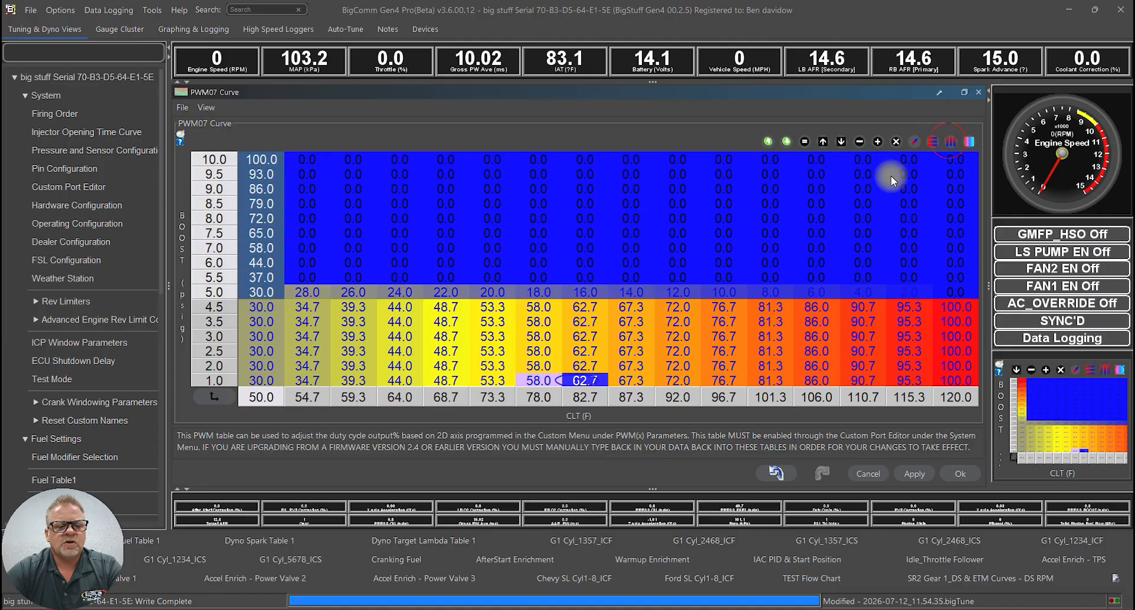
click(618, 223)
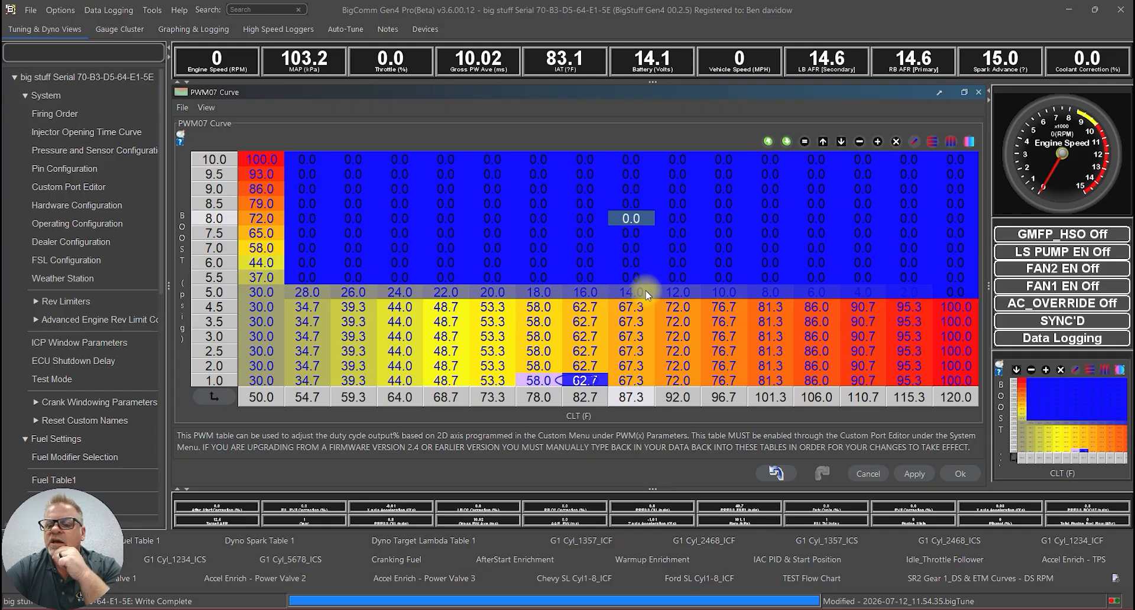
- Set the duty cycle to 100 for the boost rows from 4.5 to 10.0 psi in the 120.0 °F column
drag(956, 159, 974, 311)
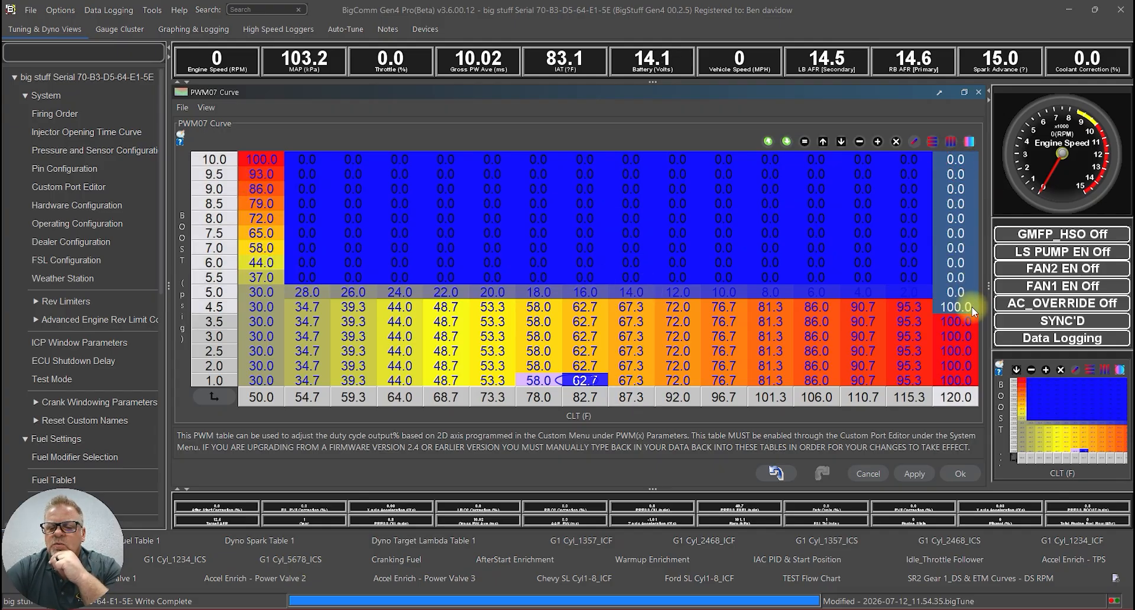
click(805, 141)
text(100)
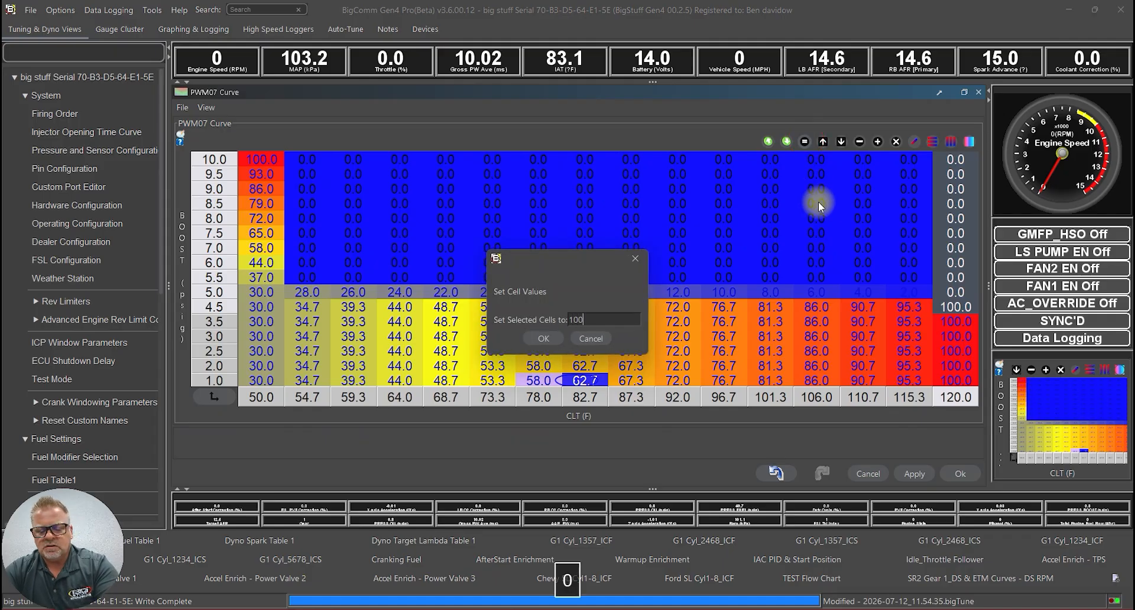
key(Return)
- Interpolate the duty cycle horizontally from 50.0 to 120.0 °F across the 5.0 to 10.0 psi boost rows
drag(263, 158, 966, 292)
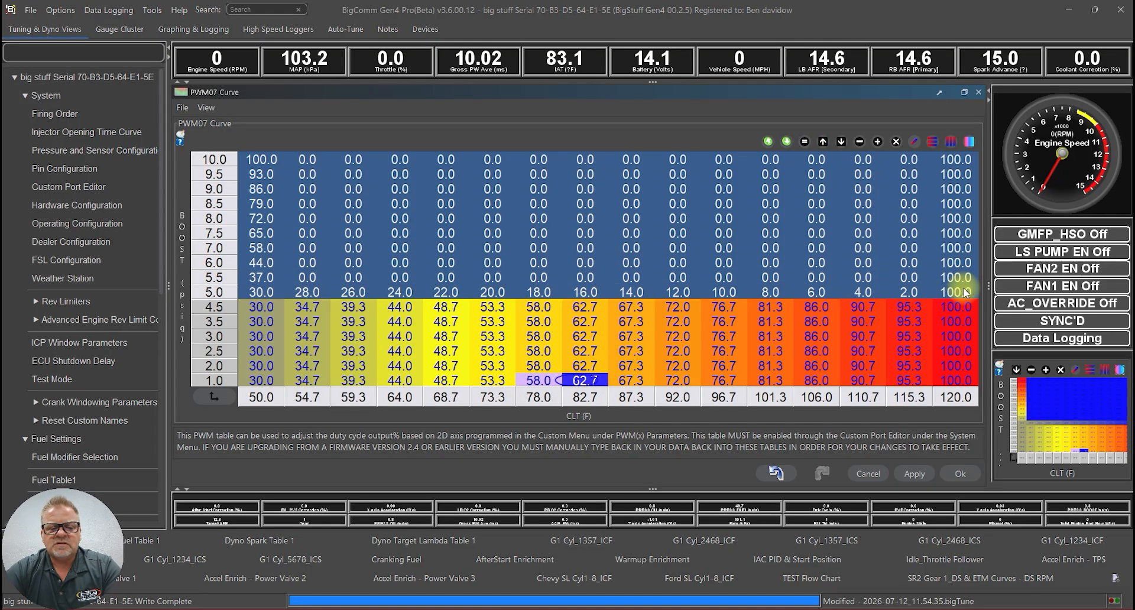
click(931, 141)
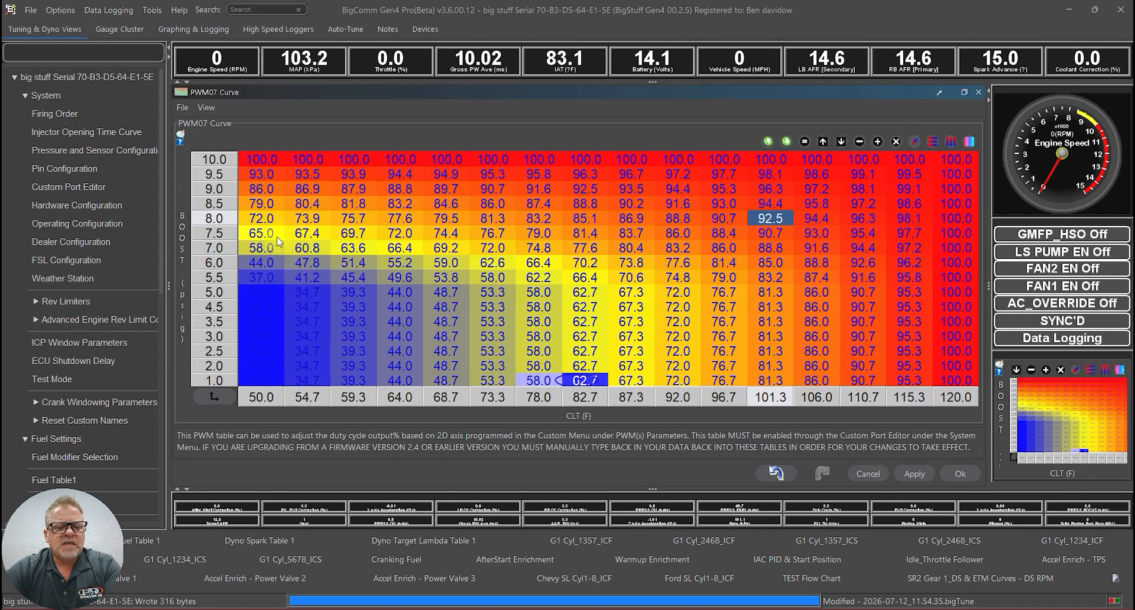
drag(303, 237, 946, 235)
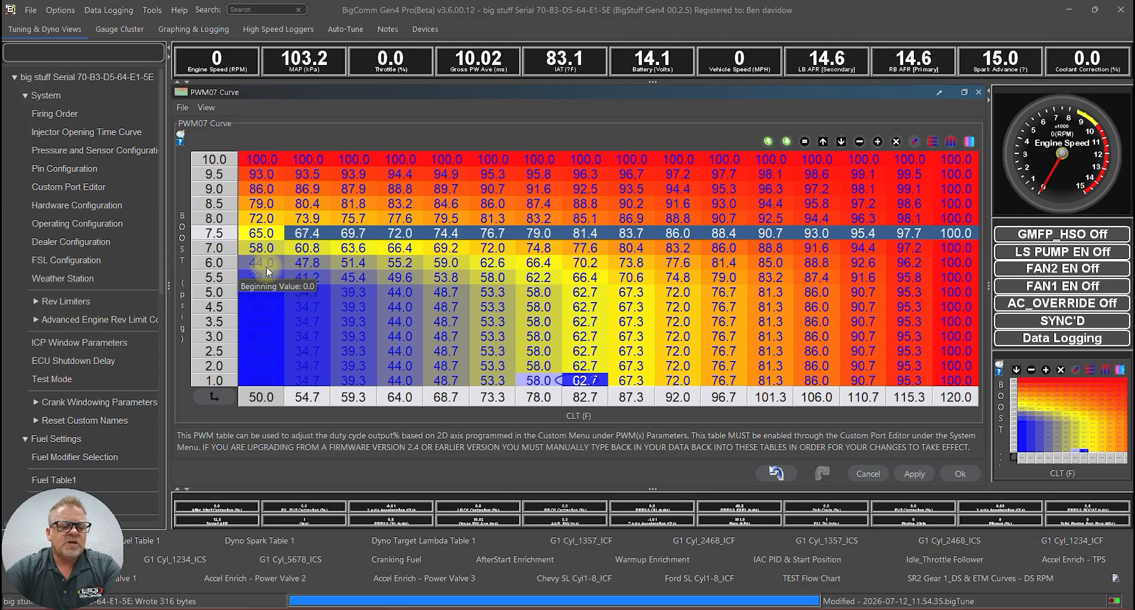
- Review the duty cycle versus coolant temperature points of the PWM08 curve and return to the PWM07 table
scroll(159, 260, down, 15)
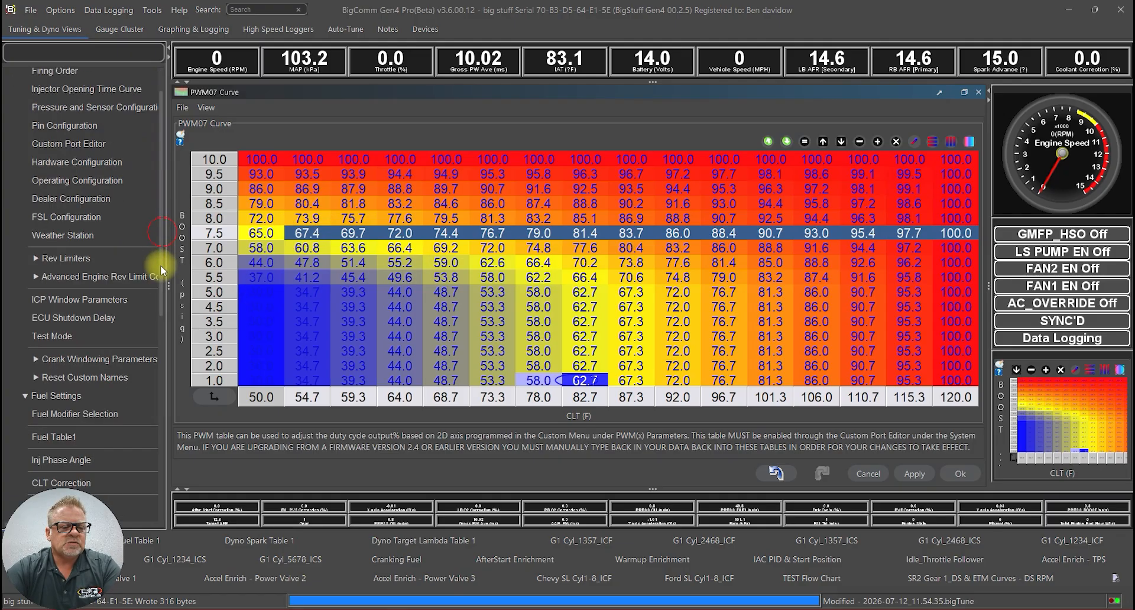
scroll(149, 449, down, 1)
click(51, 357)
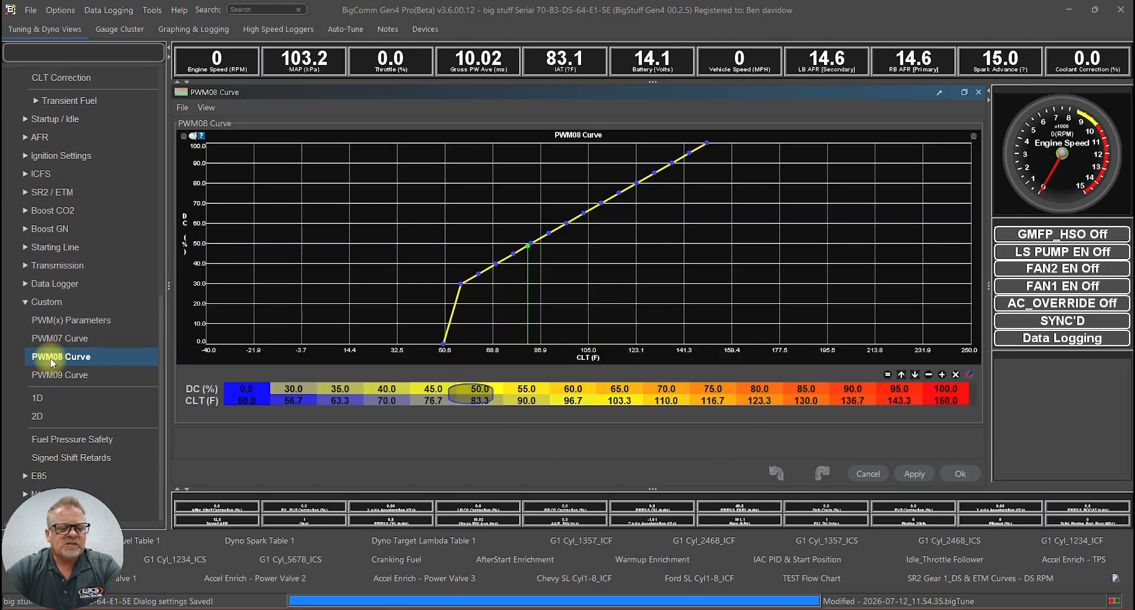
drag(247, 395, 941, 403)
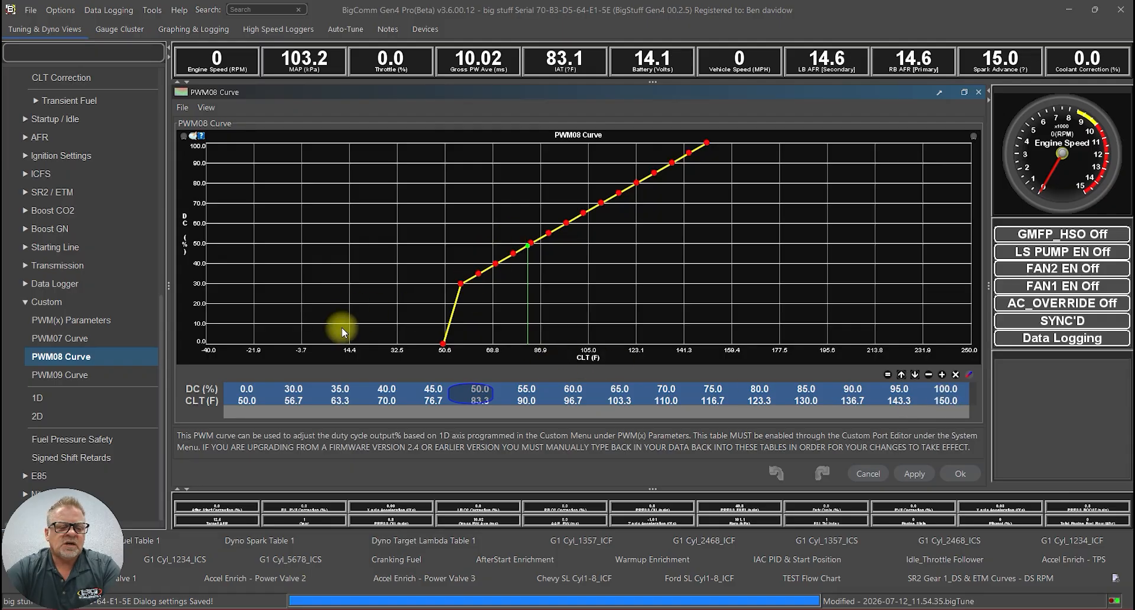
click(293, 395)
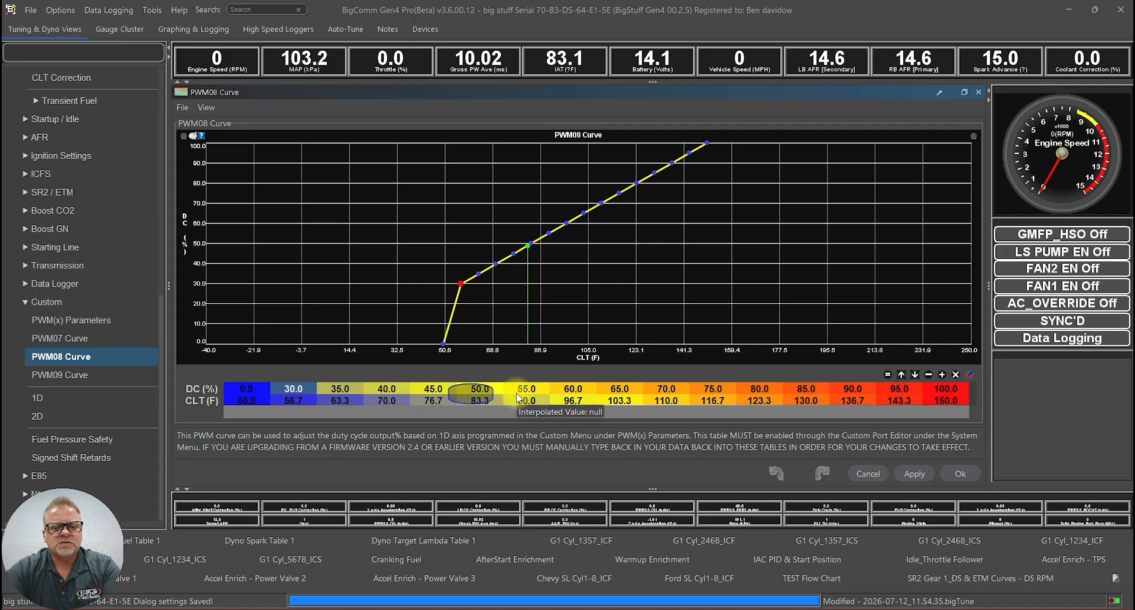
click(62, 336)
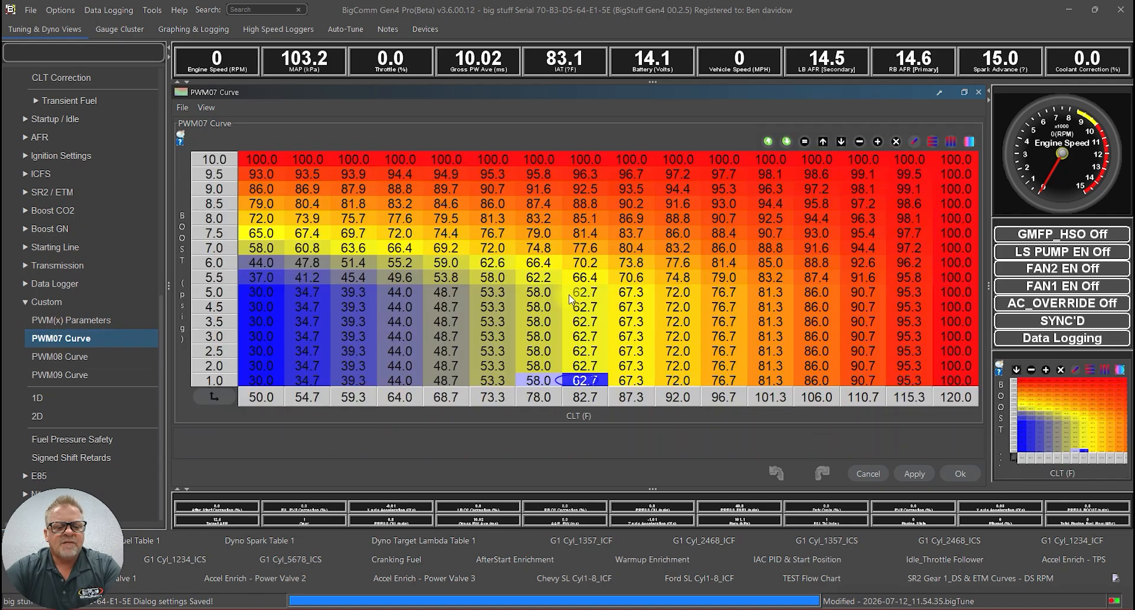
- Change the number of axes for PWM07 to 1D and open the PWM07 curve to check its duty cycle points
click(75, 320)
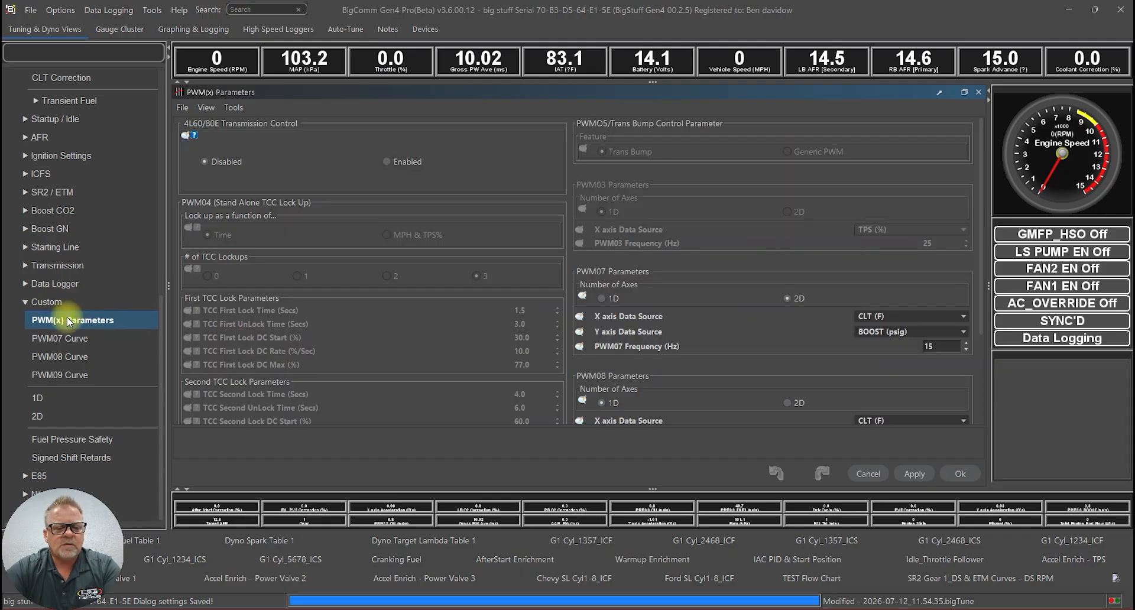
click(612, 300)
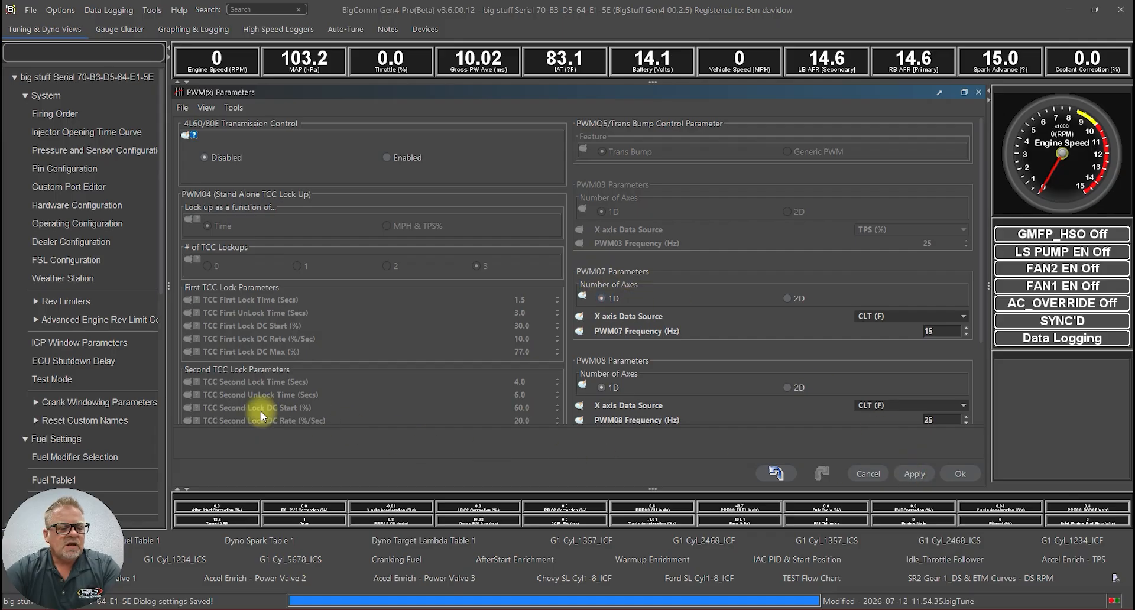
scroll(118, 402, down, 10)
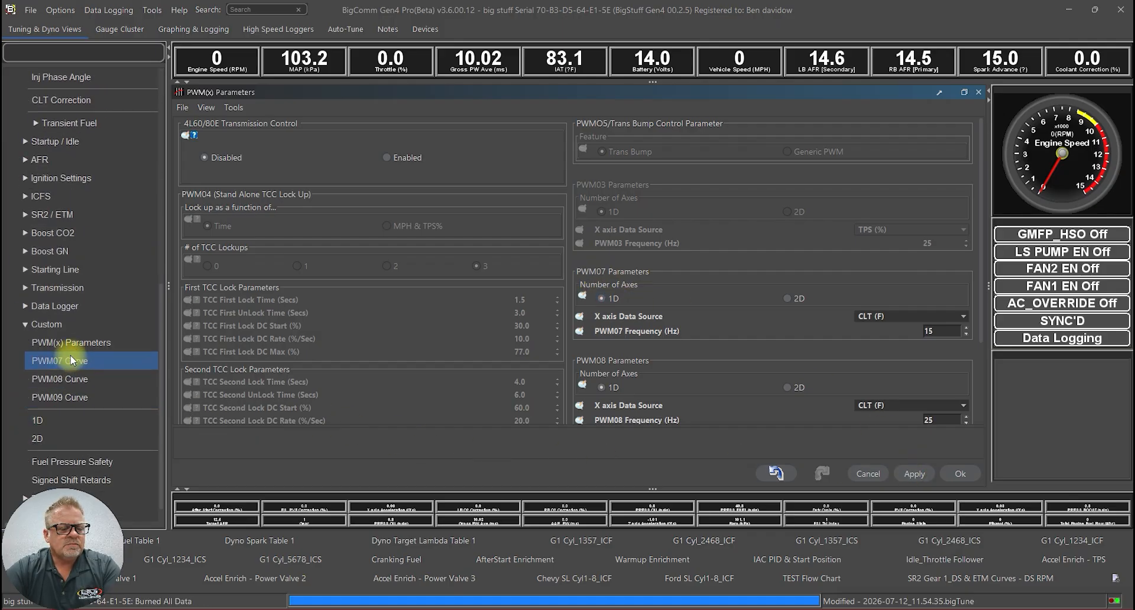
click(71, 361)
drag(882, 396, 945, 404)
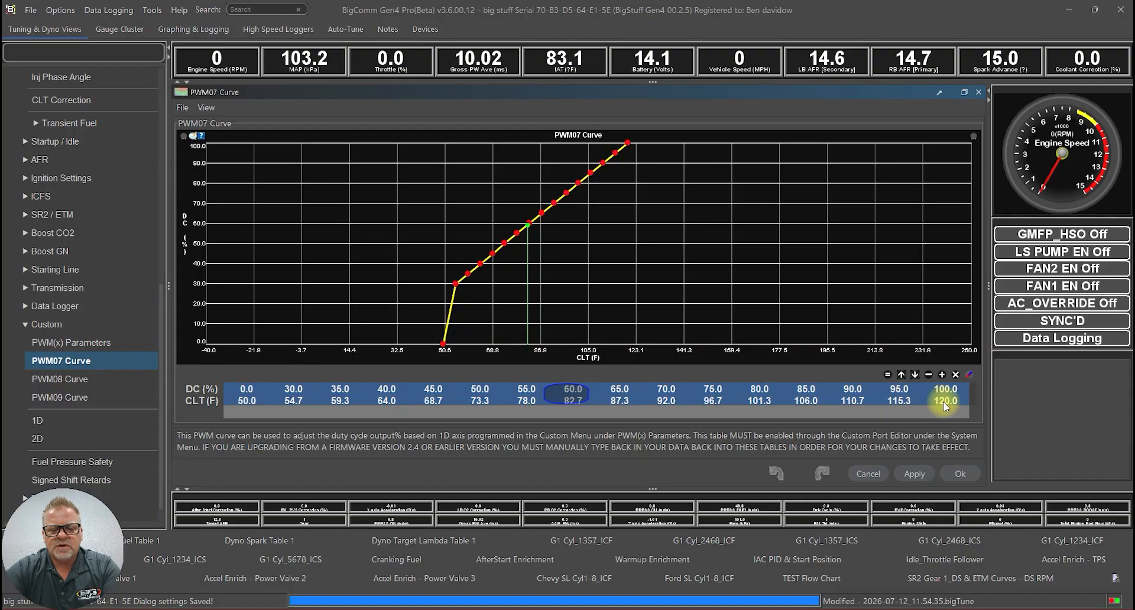
click(787, 401)
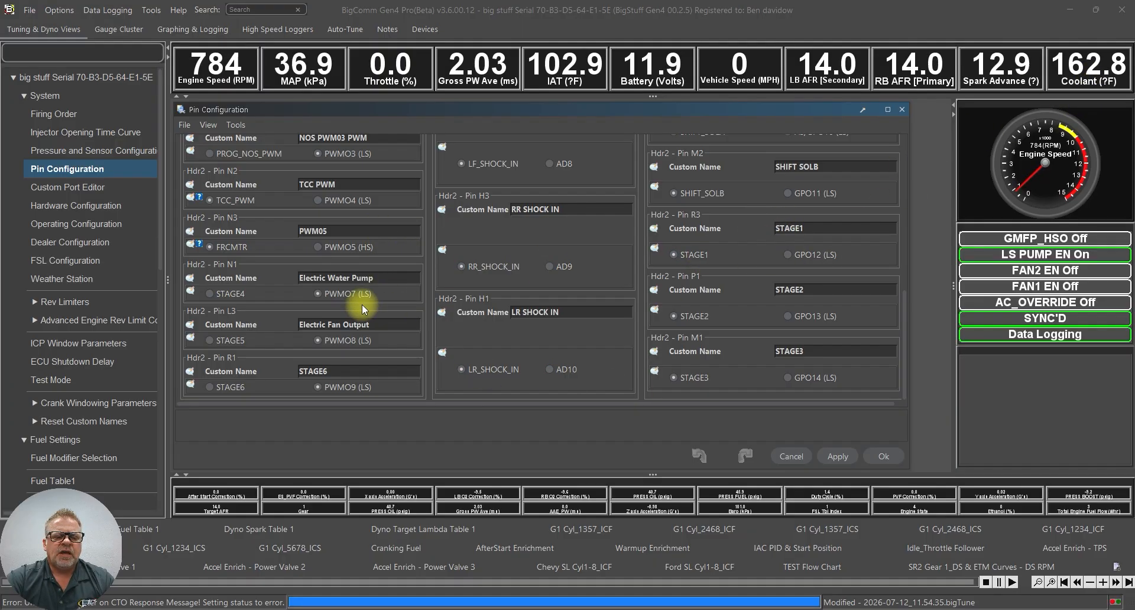
- Check the custom names on the PWM07 and PWM08 output pins, and enlarge the graph area of the running data log
click(377, 278)
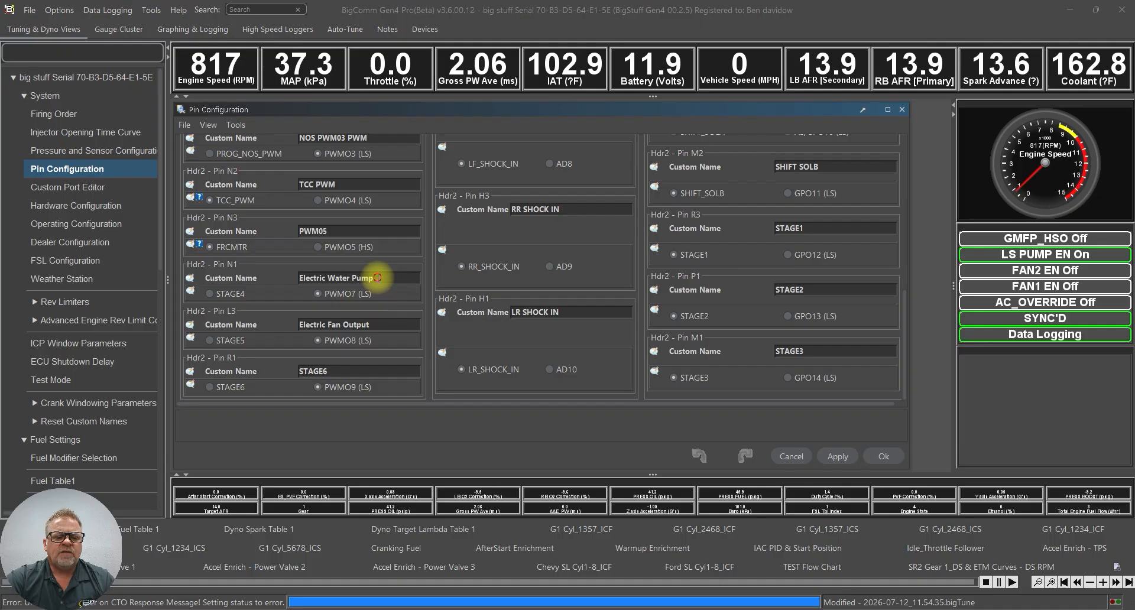
click(376, 326)
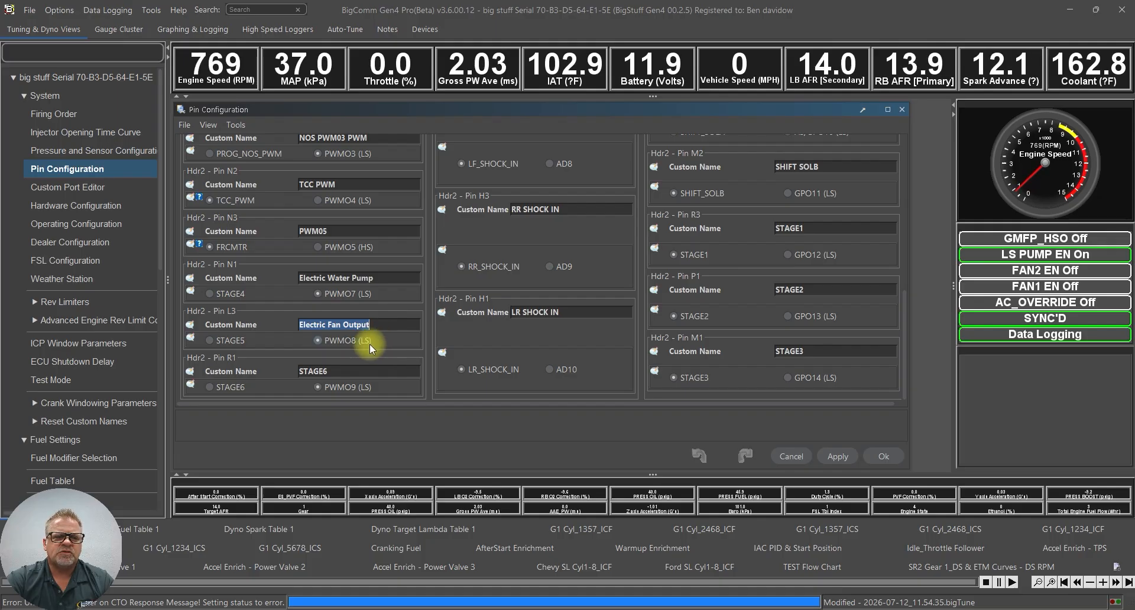
click(191, 30)
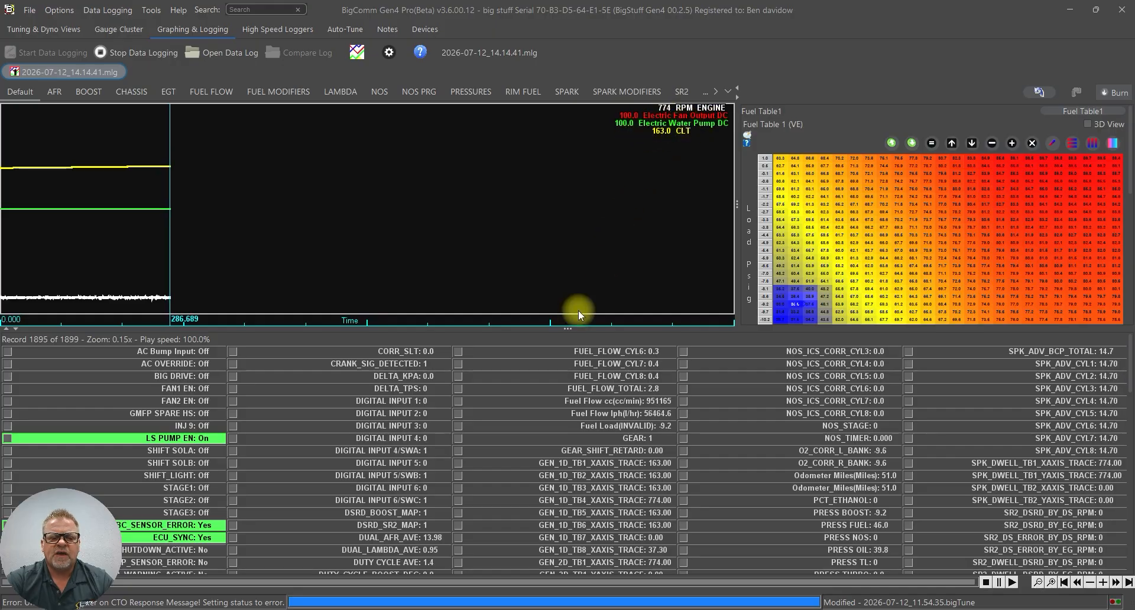
drag(572, 333, 566, 550)
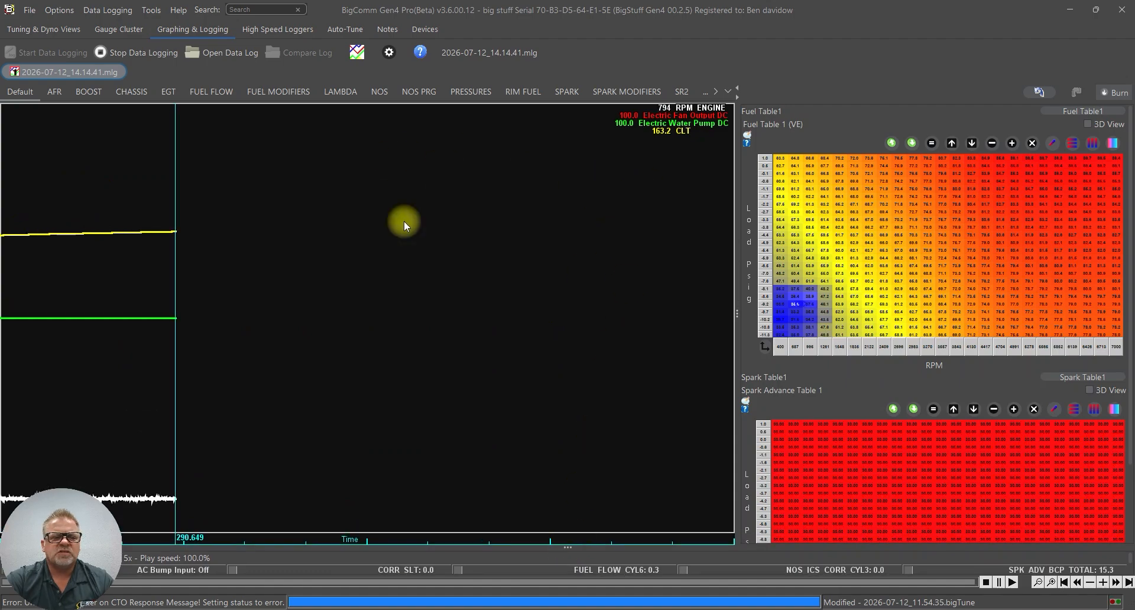
- Open the PWM07 curve and check its last duty cycle point against the live coolant temperature
click(43, 29)
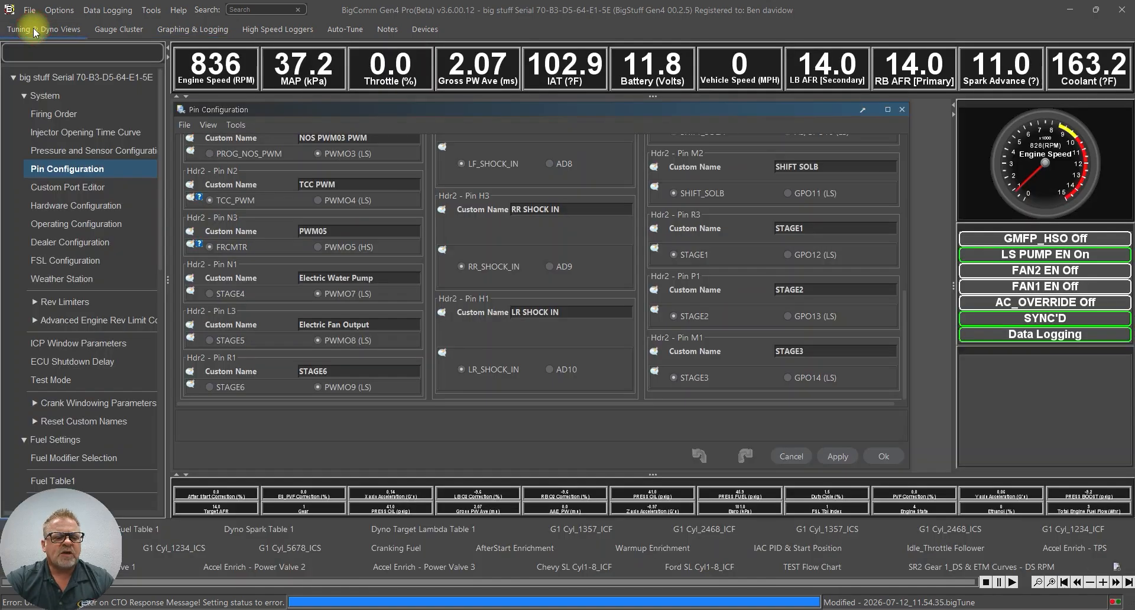
click(157, 252)
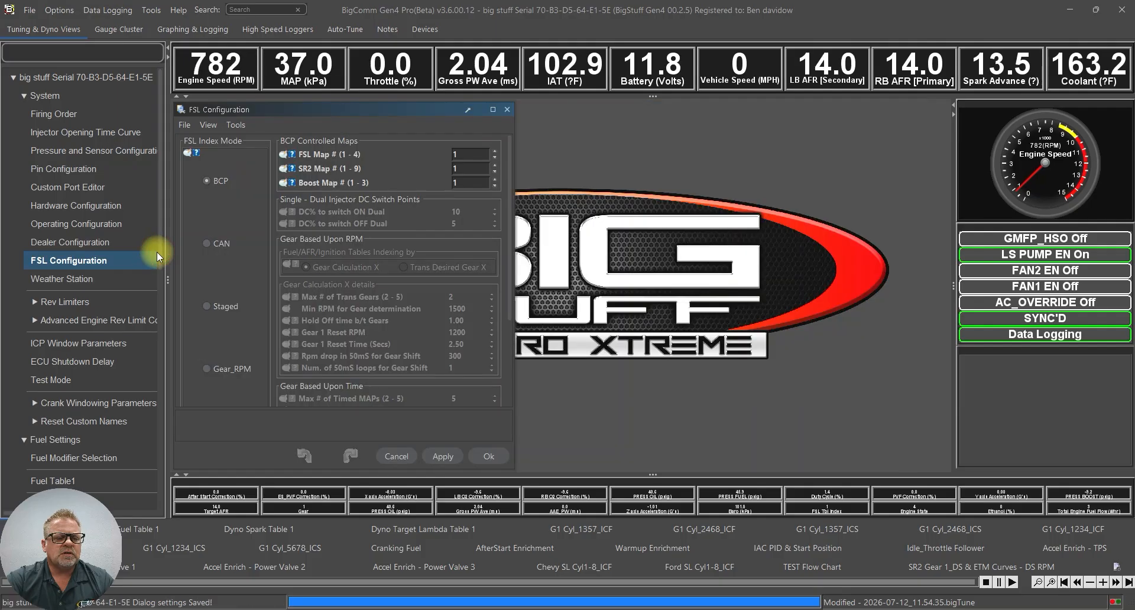
drag(158, 249, 175, 515)
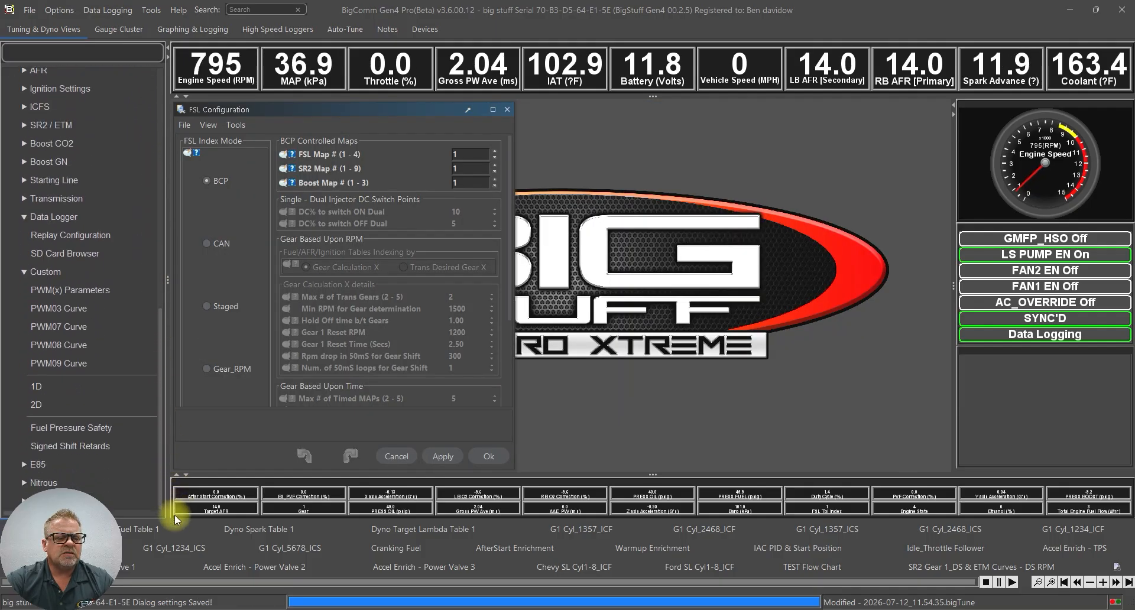
click(85, 328)
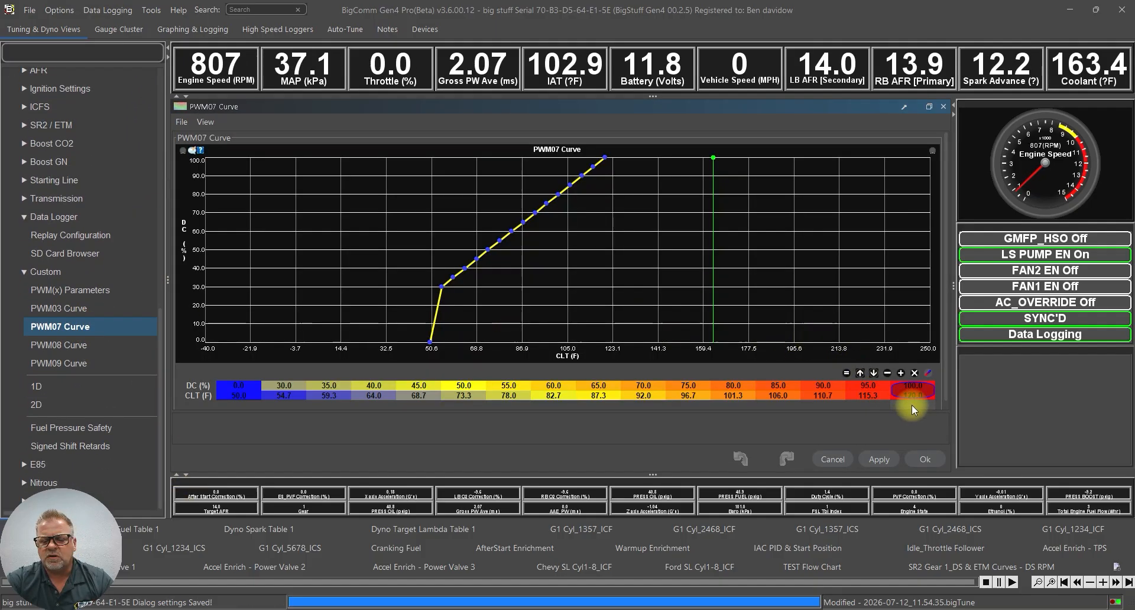
click(923, 386)
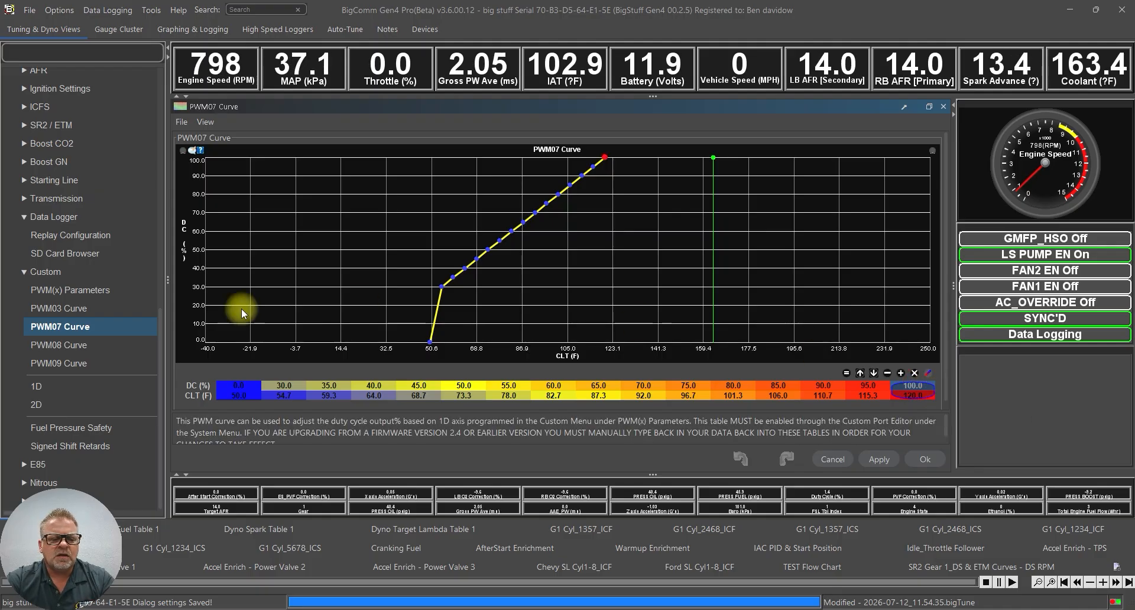
- Set the last coolant temperature of the PWM08 curve to 200 and interpolate its temperature row from 50 to 200 °F
click(62, 345)
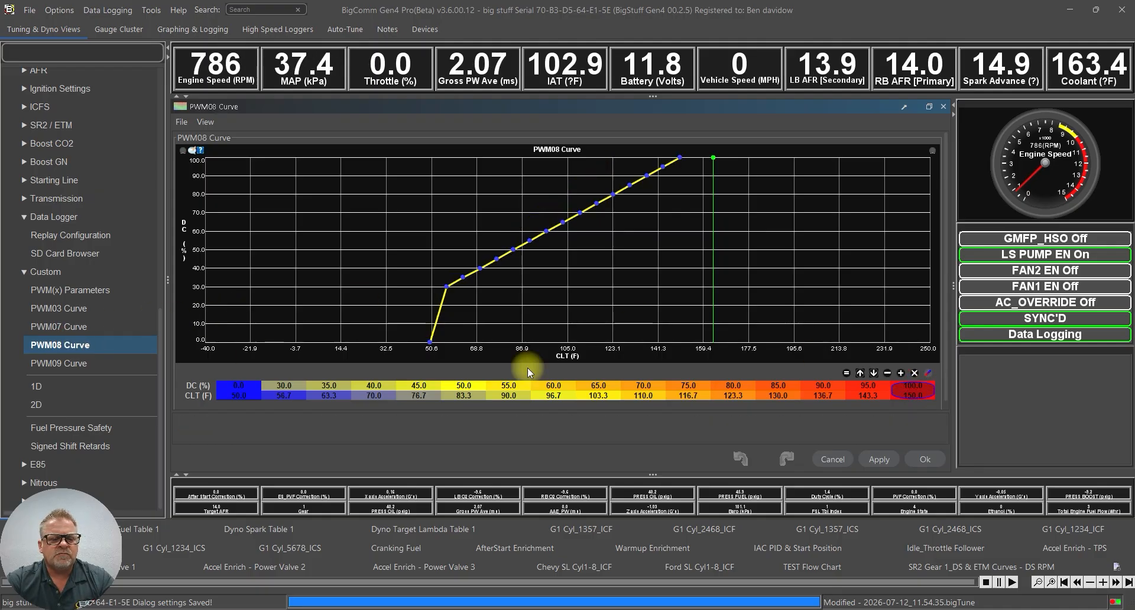
click(913, 387)
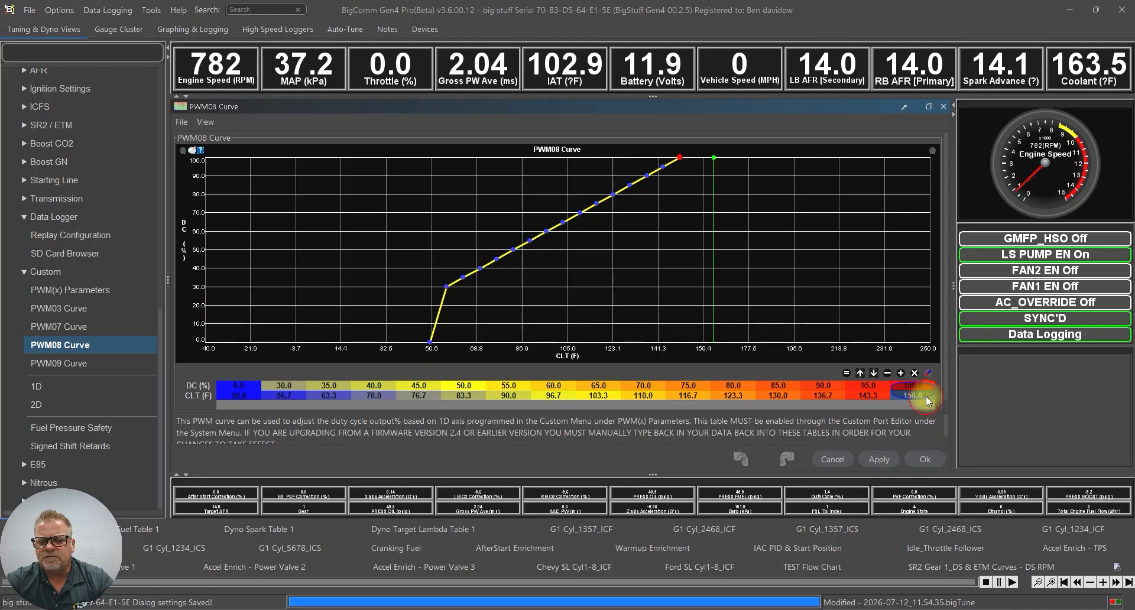
text(200)
key(Return)
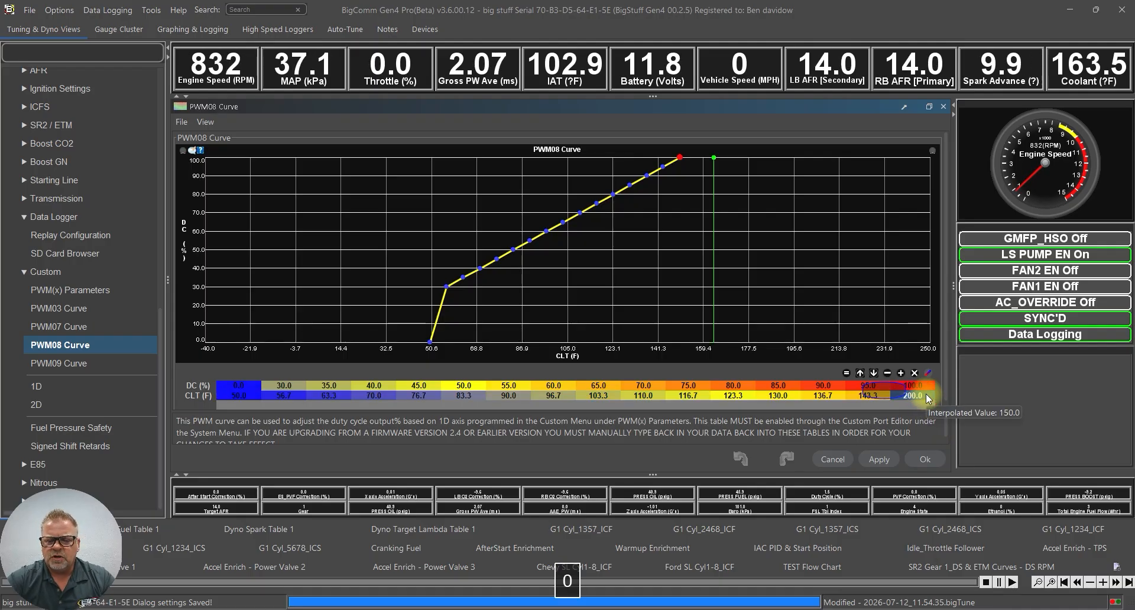
key(Return)
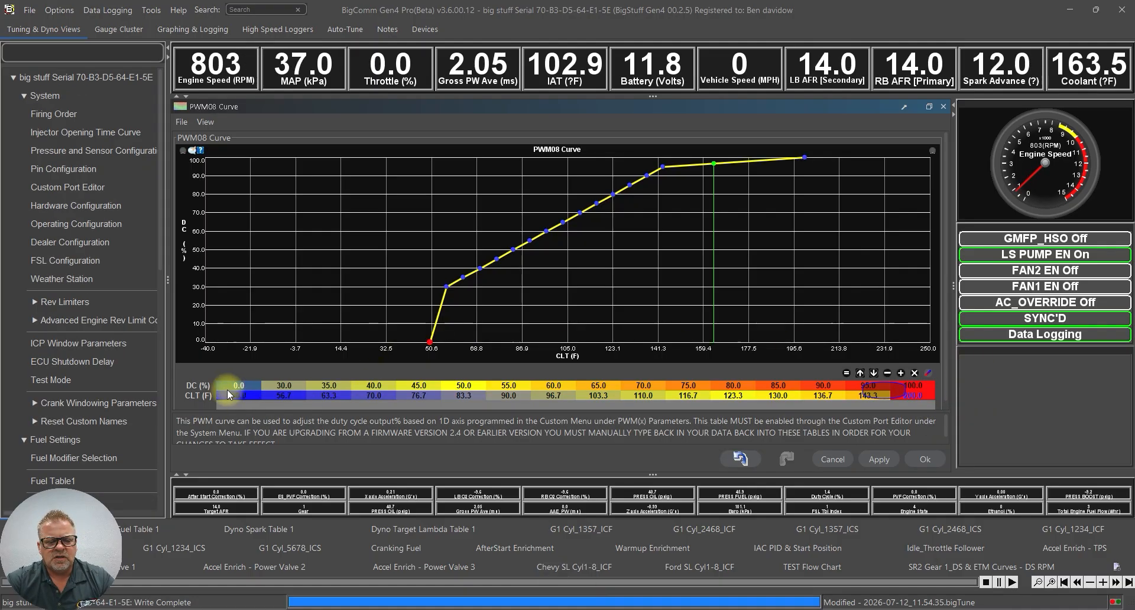
drag(282, 392, 923, 396)
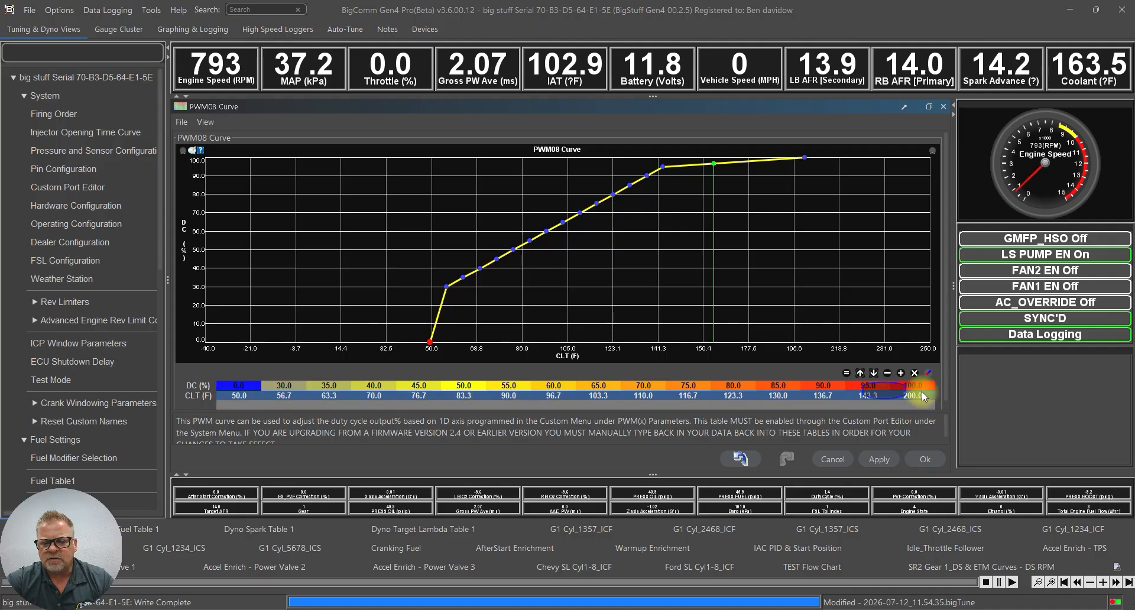
click(928, 373)
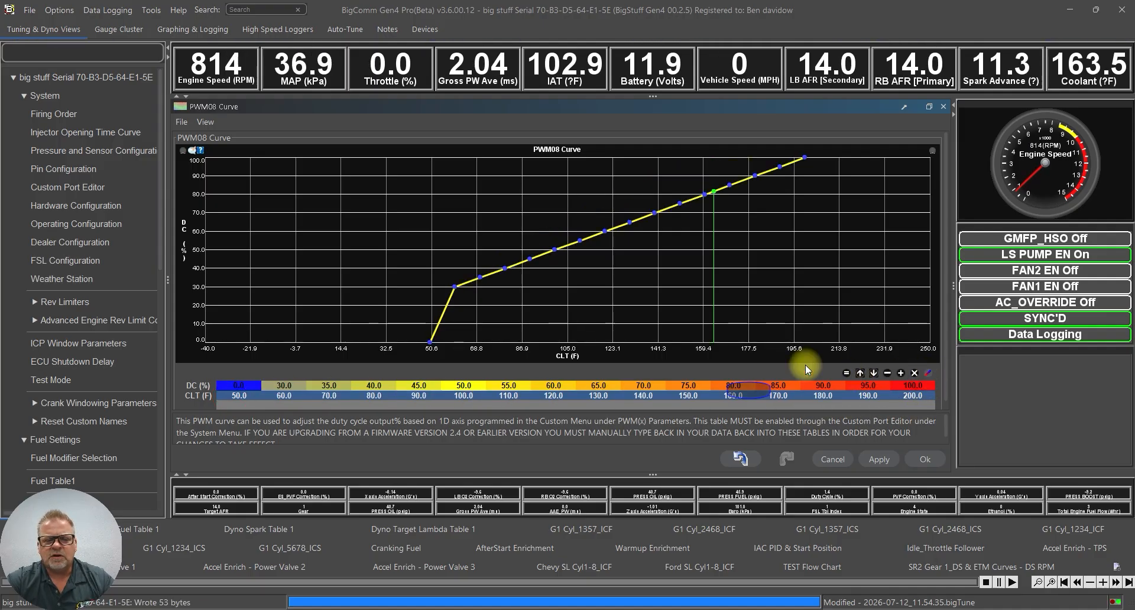
- Examine the Electric Fan Output duty cycle trace around the PWM08 curve change in the data log graph
click(224, 27)
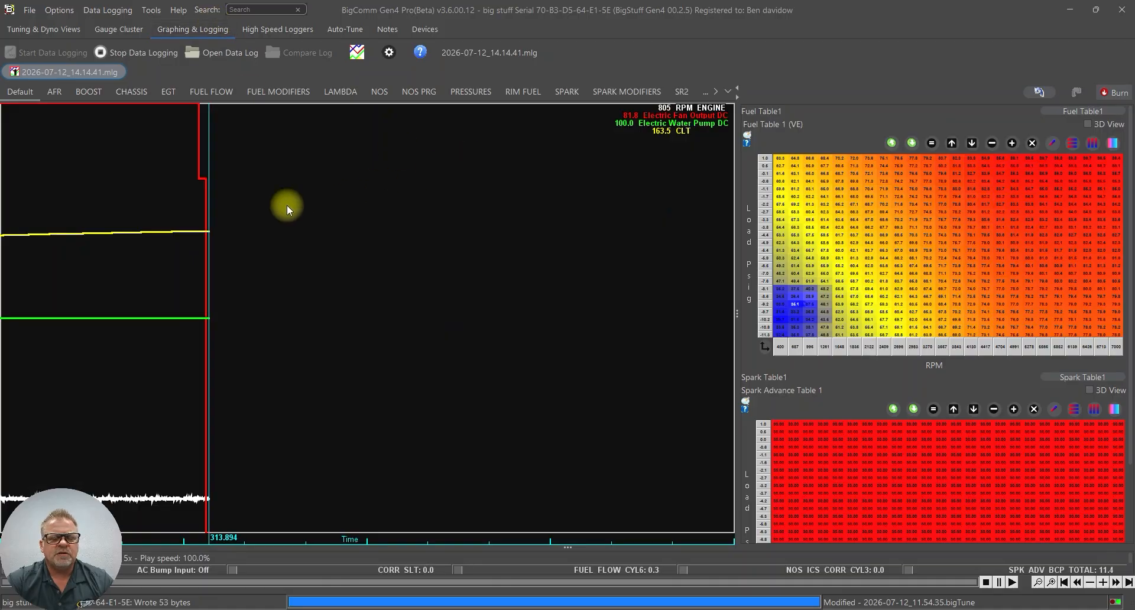
scroll(197, 221, up, 5)
scroll(581, 247, down, 1)
click(476, 242)
drag(477, 243, 531, 237)
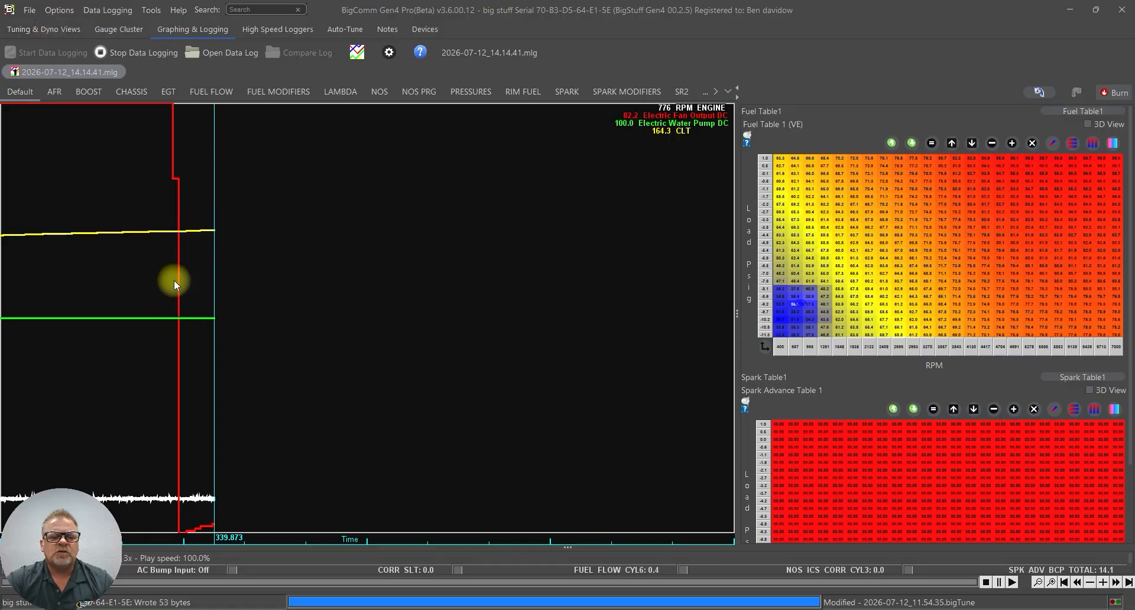
- Compare the PWM08 curve's duty cycle points with the logged Electric Fan Output duty cycle and coolant temperature traces
click(59, 29)
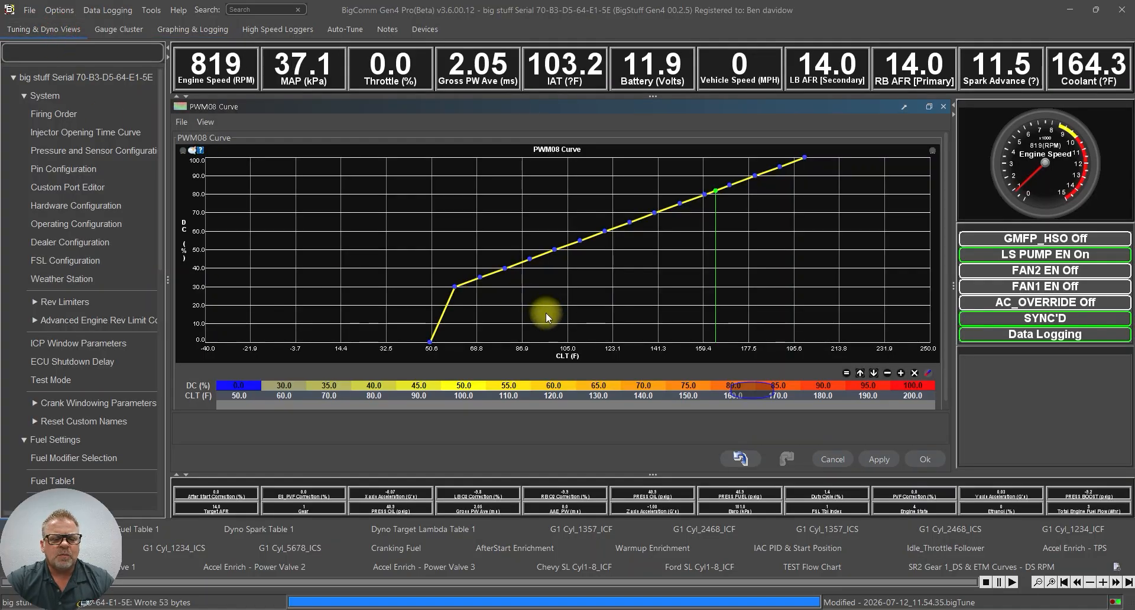
click(329, 385)
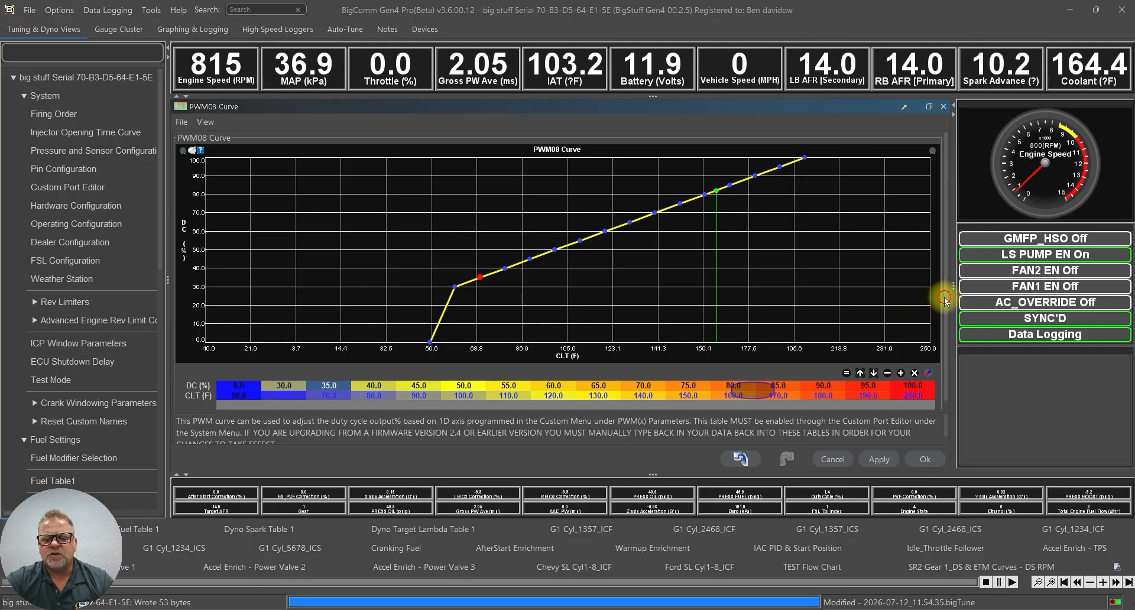
drag(945, 302, 945, 365)
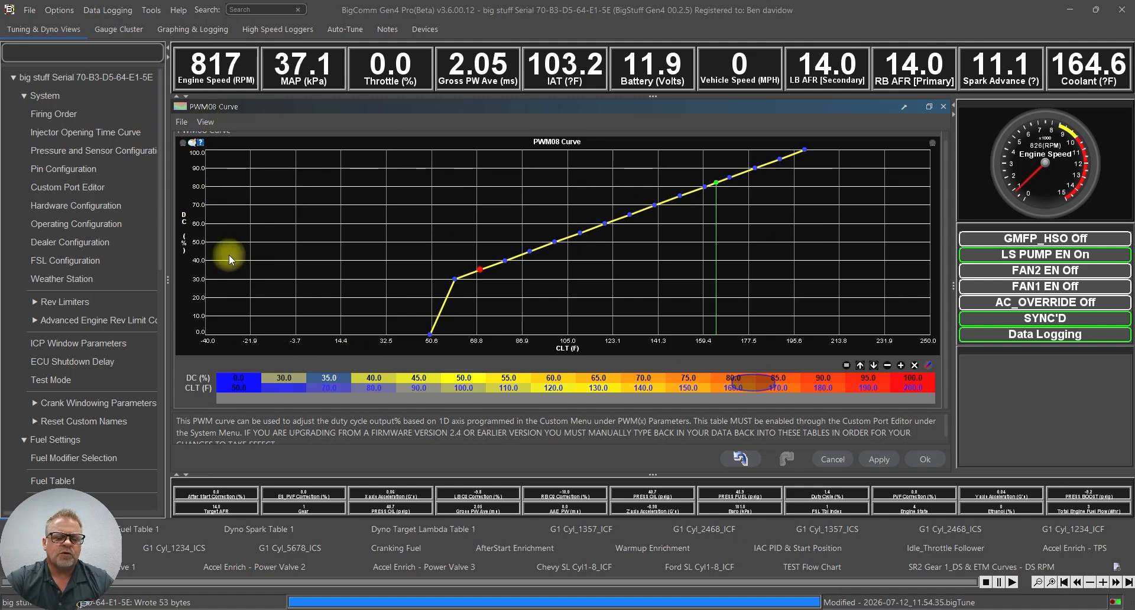
click(200, 33)
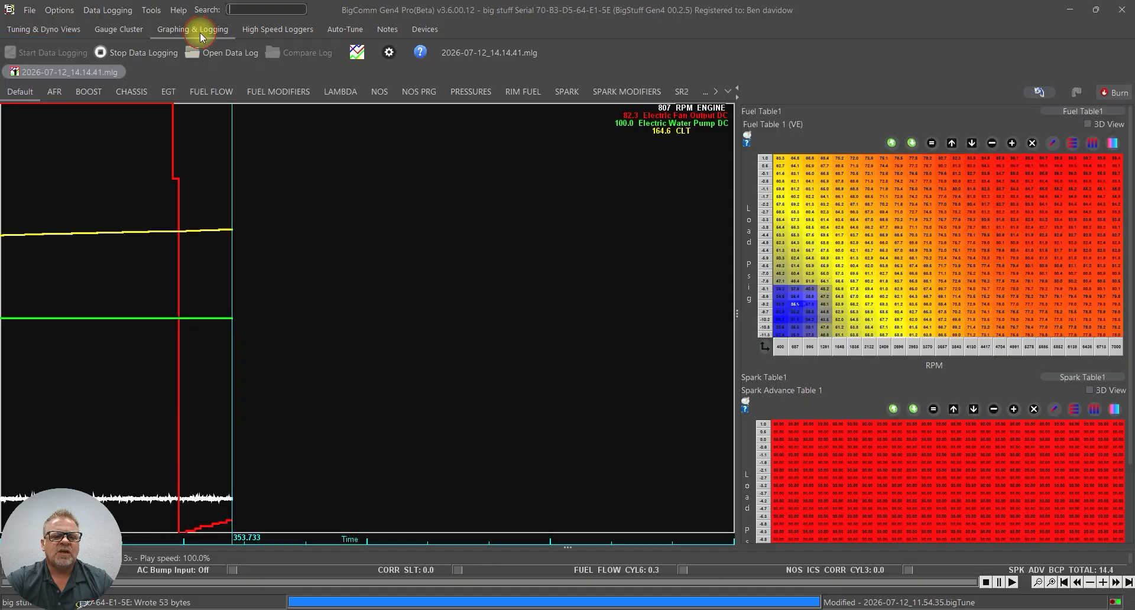
mouse_move(208, 263)
mouse_down()
mouse_move(169, 274)
mouse_move(200, 276)
mouse_up()
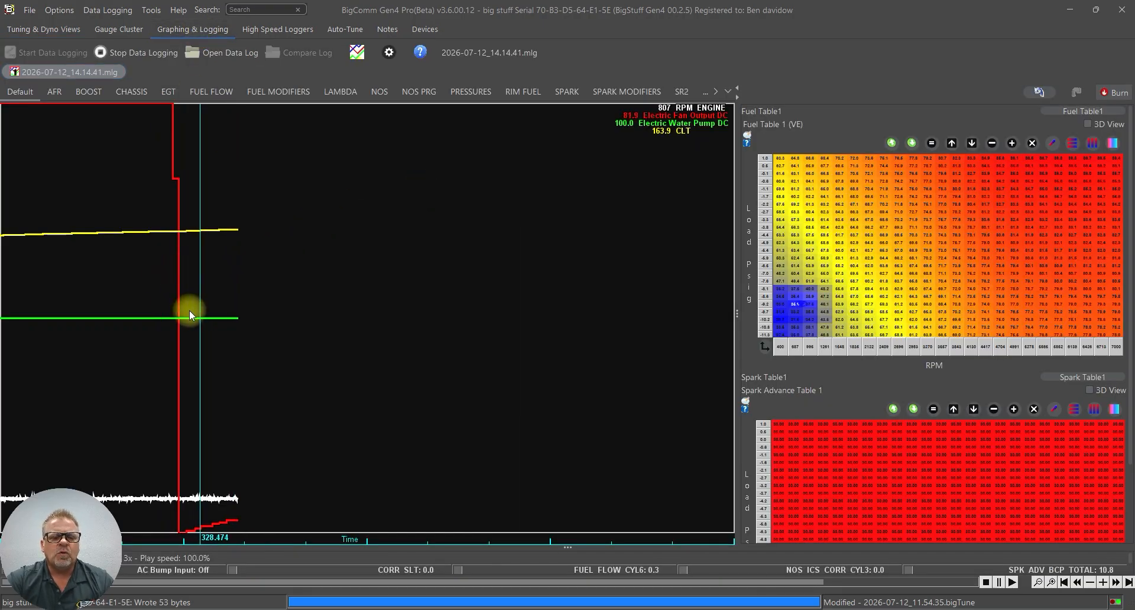